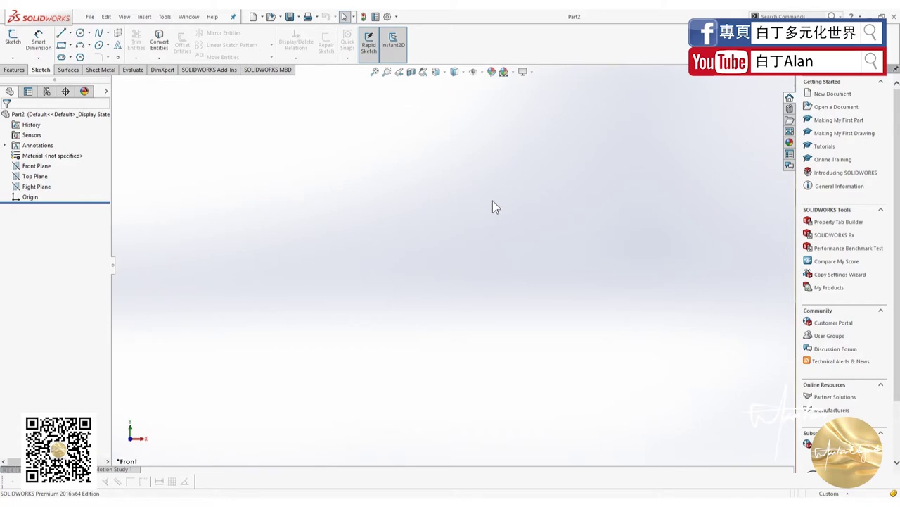
Sketch a circle of about 19.27 mm radius centred on the origin on the Front Plane
left_click(14, 69)
left_click(40, 70)
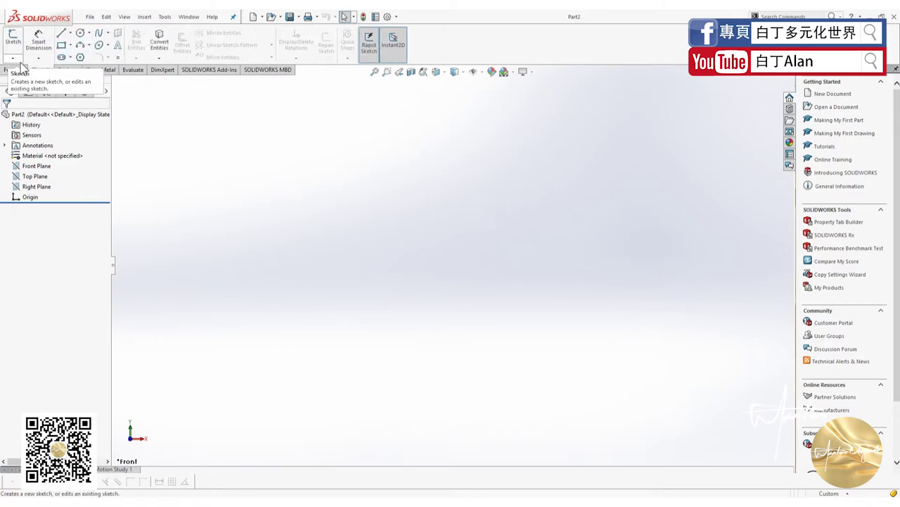
left_click(13, 39)
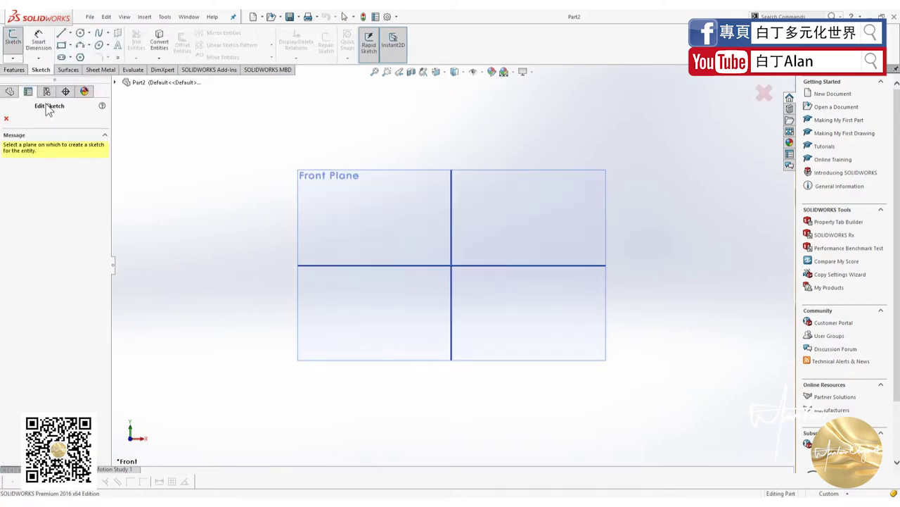
left_click(346, 213)
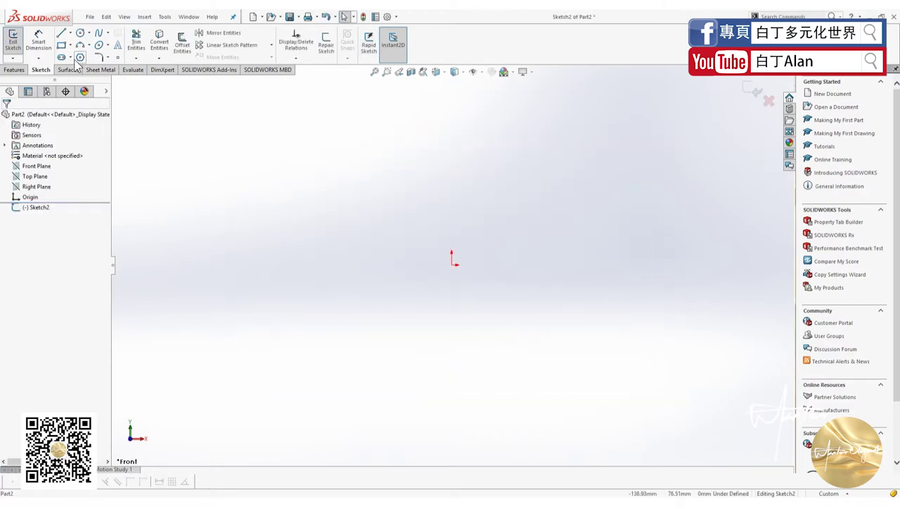
left_click(80, 33)
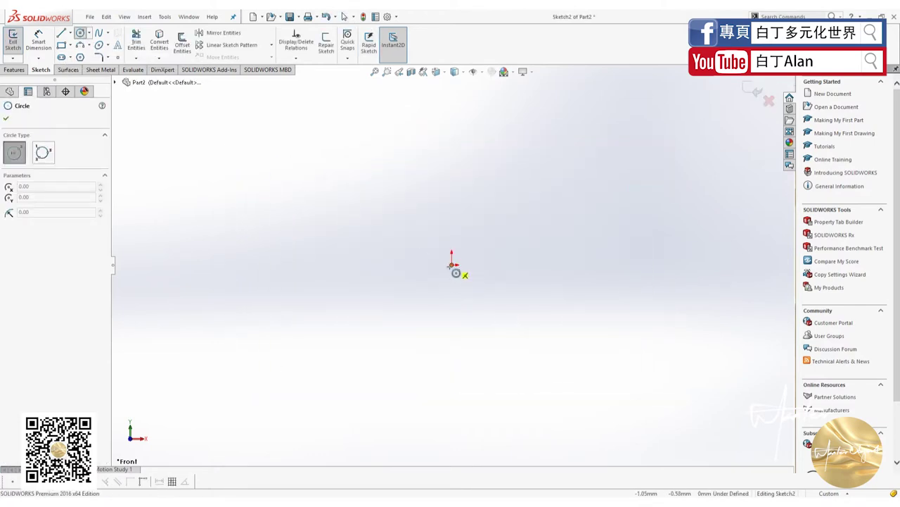
left_click(451, 264)
left_click(500, 274)
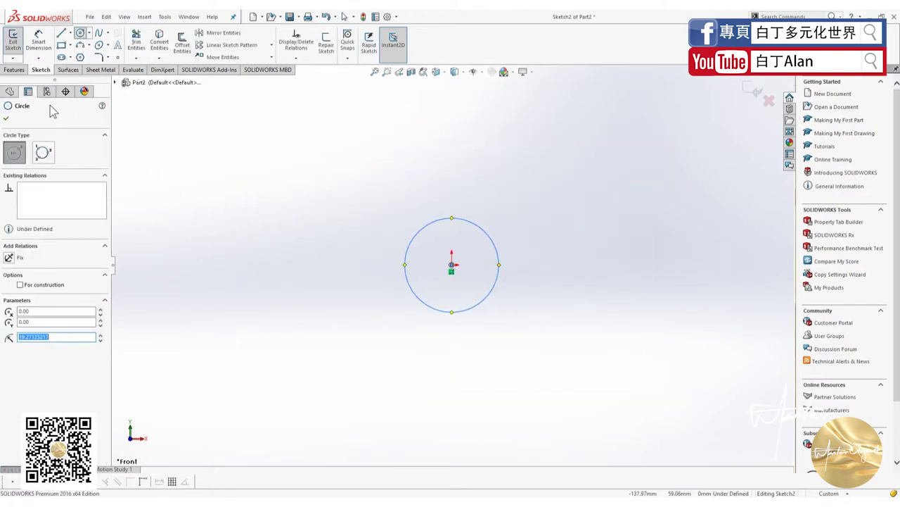
key("Escape")
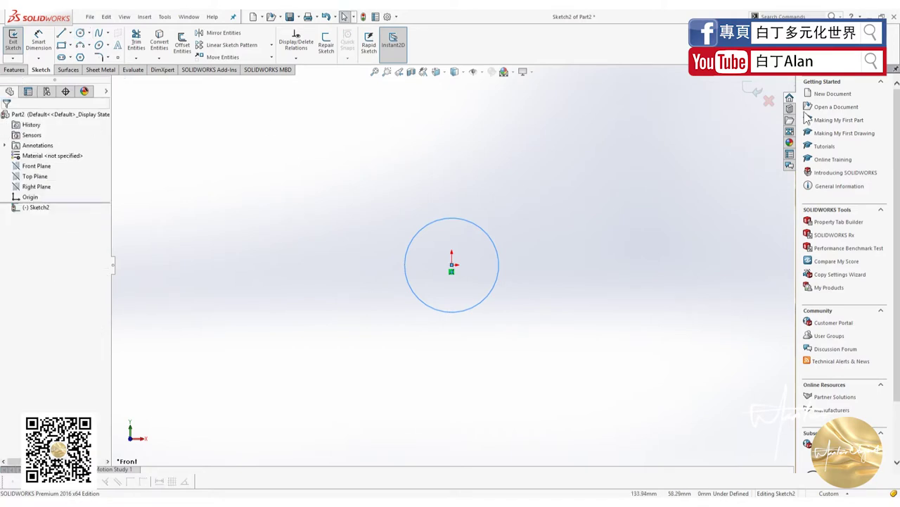
left_click(743, 93)
middle_click_drag(564, 270, 377, 226)
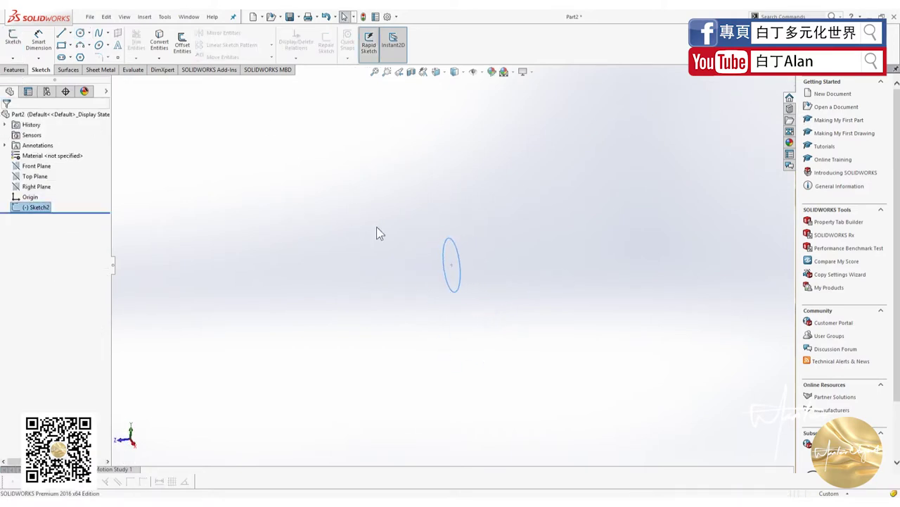
On the Right Plane, sketch a horizontal line about 60 mm long starting at the origin
left_click(34, 187)
mouse_move(434, 312)
middle_mouse_down()
mouse_move(422, 334)
mouse_move(413, 317)
middle_mouse_up()
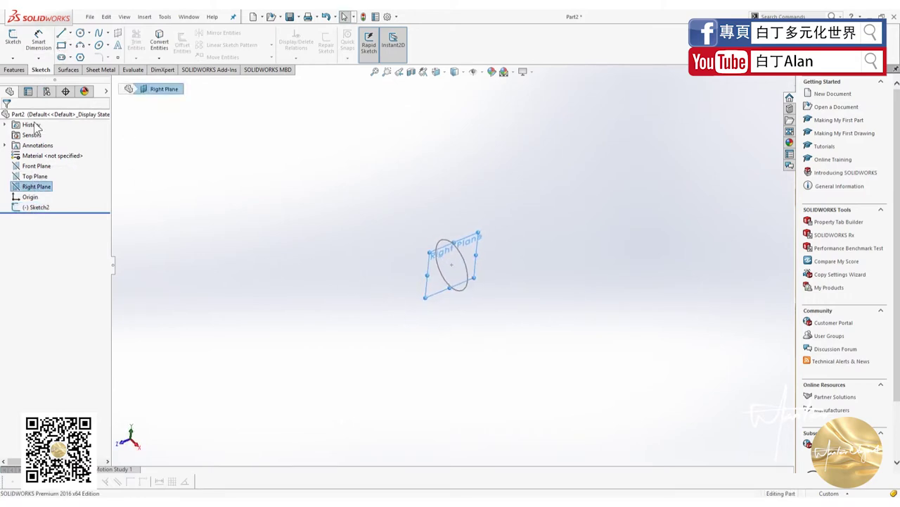
right_click(25, 188)
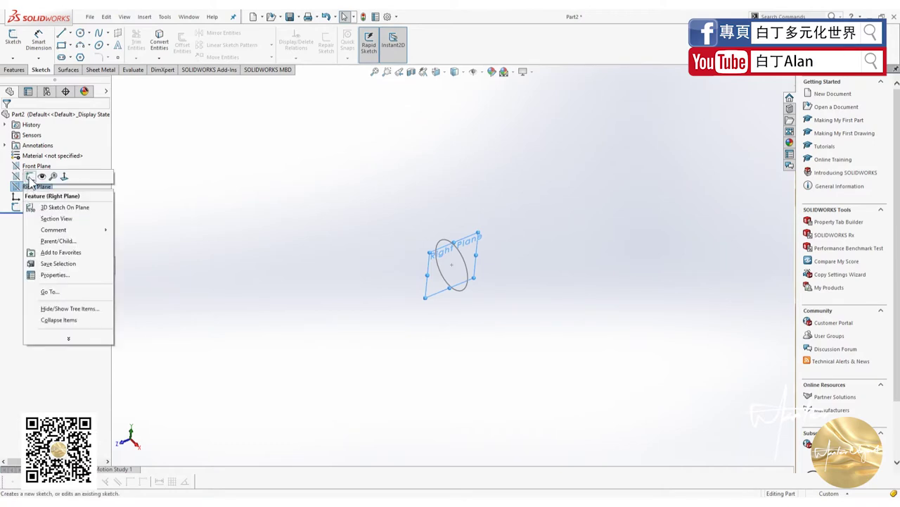
left_click(29, 177)
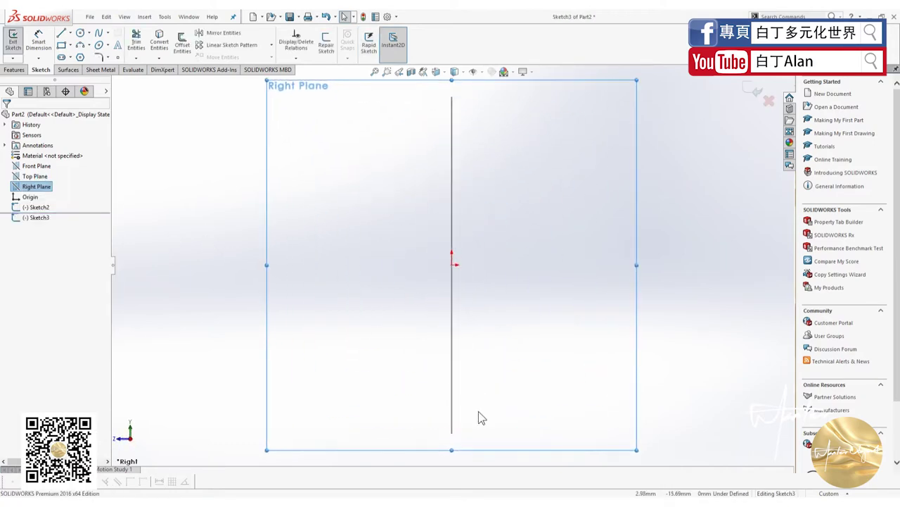
left_click(61, 33)
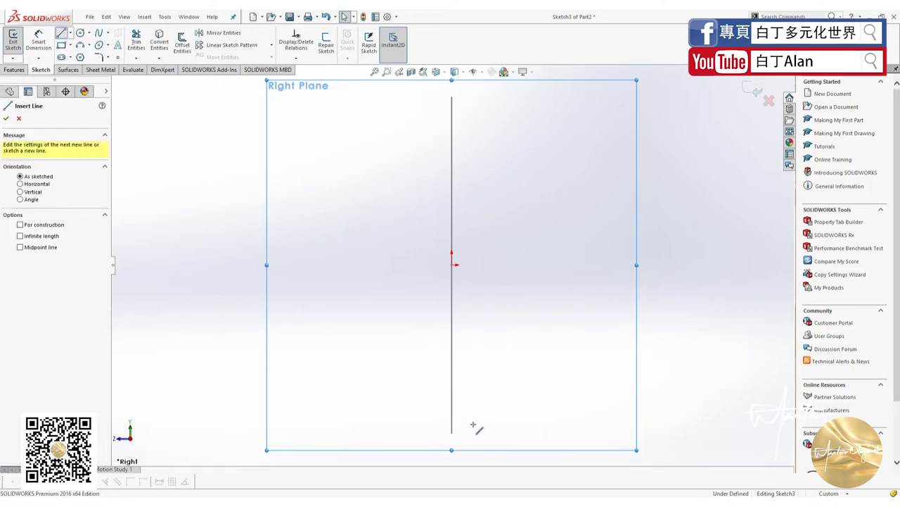
left_click(452, 433)
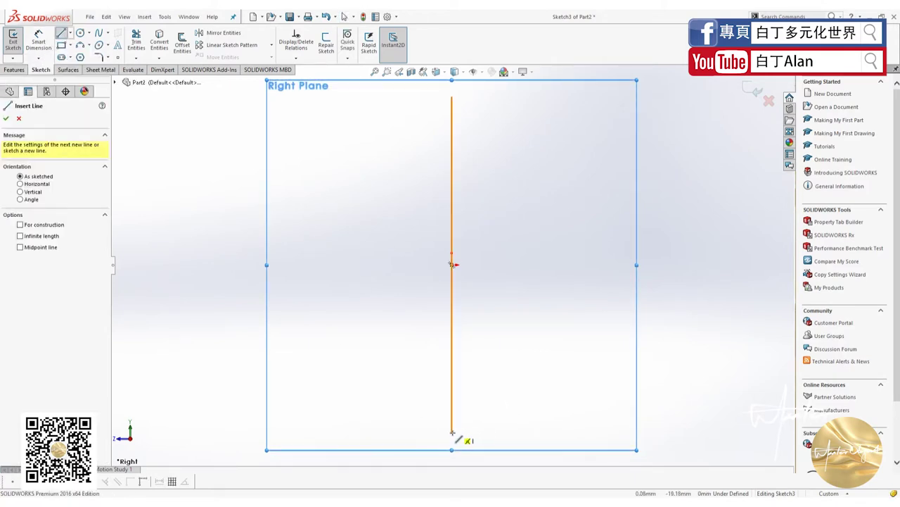
key("Escape")
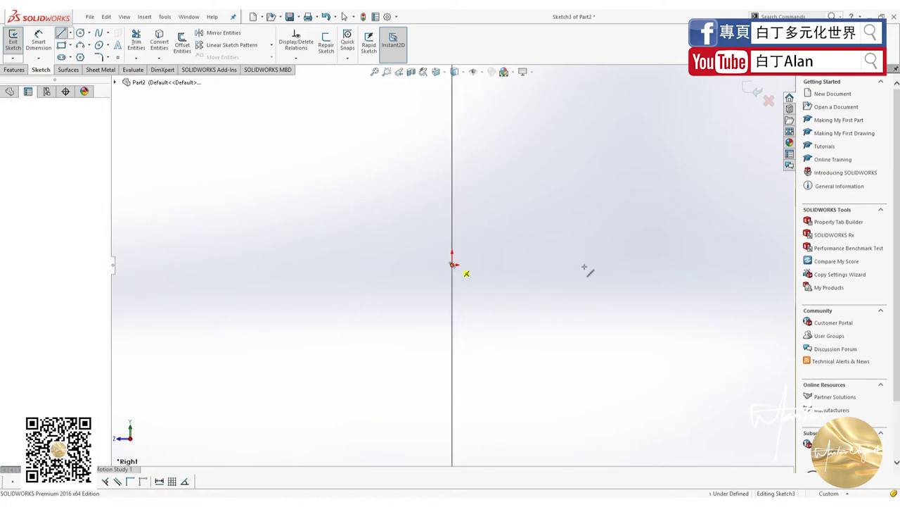
left_click(452, 265)
scroll(394, 294, "up", 3)
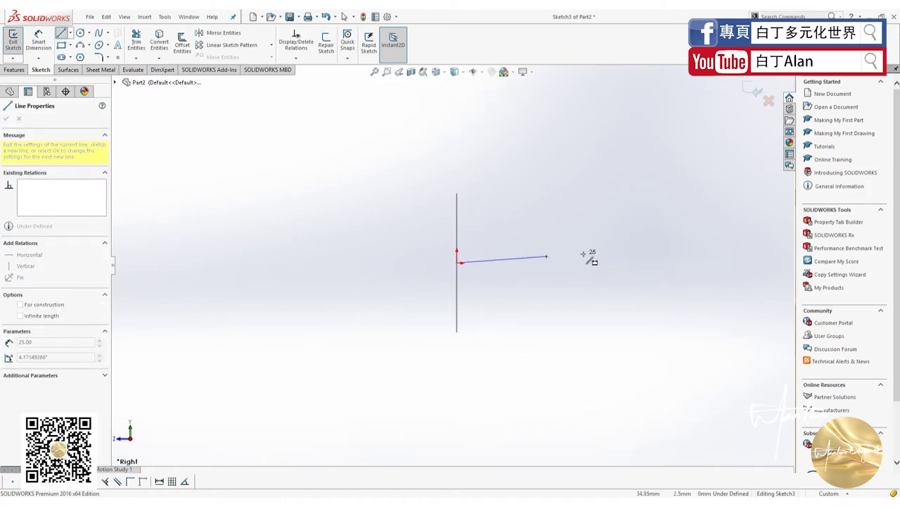
left_click(674, 262)
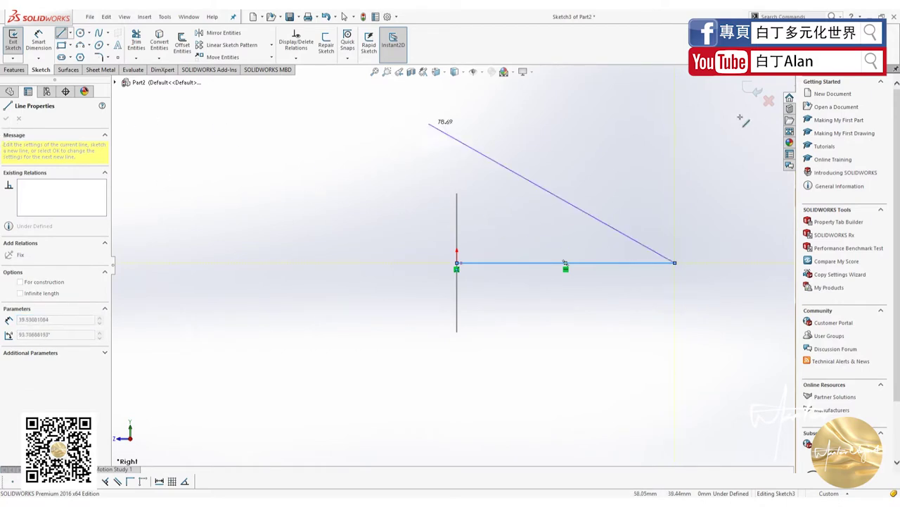
left_click(755, 90)
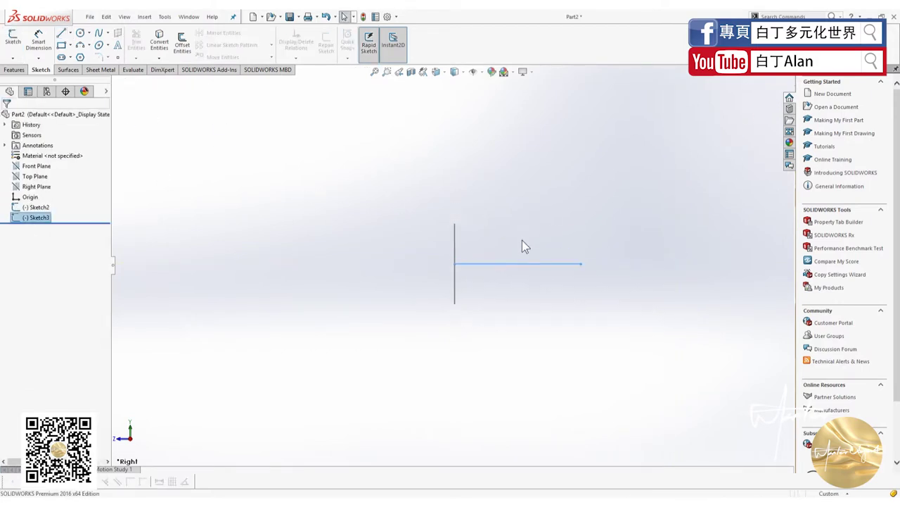
mouse_move(522, 247)
middle_mouse_down()
mouse_move(453, 351)
mouse_move(474, 347)
mouse_move(487, 241)
middle_mouse_up()
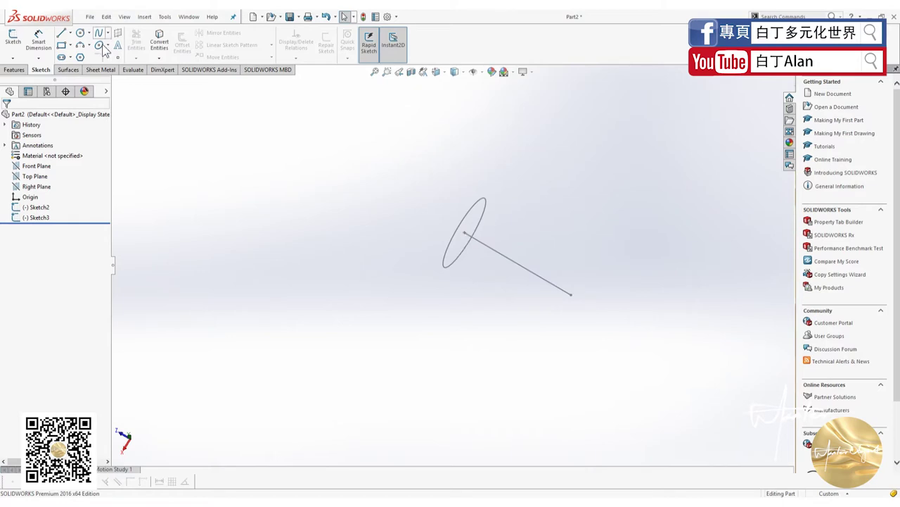
Start a Sweep feature from the Features tools
middle_click_drag(200, 199, 258, 194)
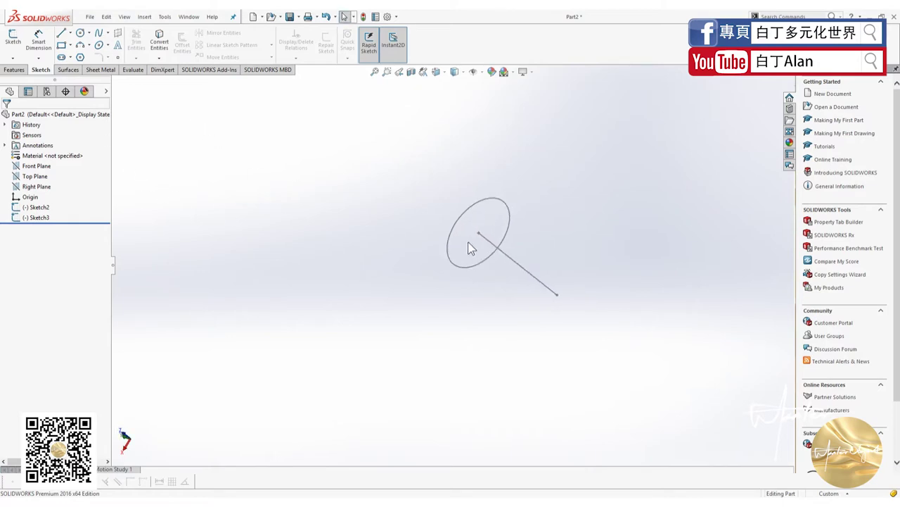
scroll(499, 242, "down", 3)
scroll(482, 249, "down", 3)
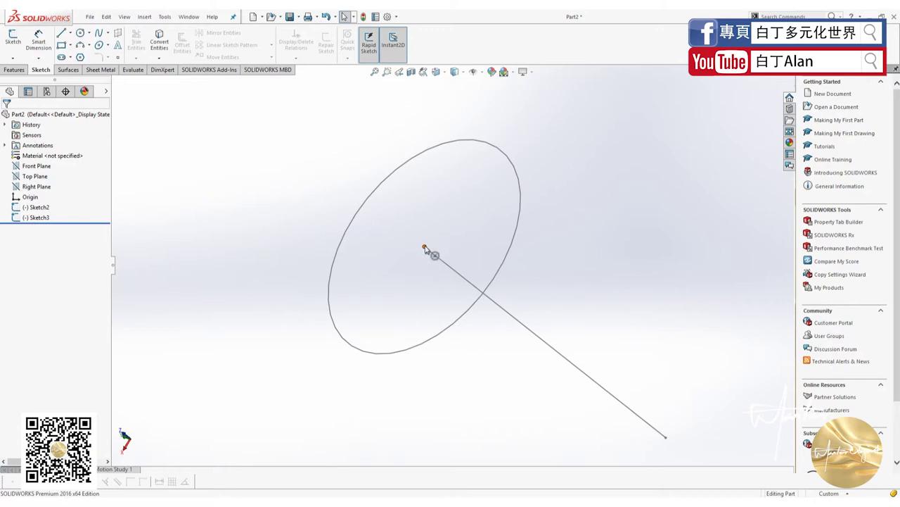
left_click(17, 69)
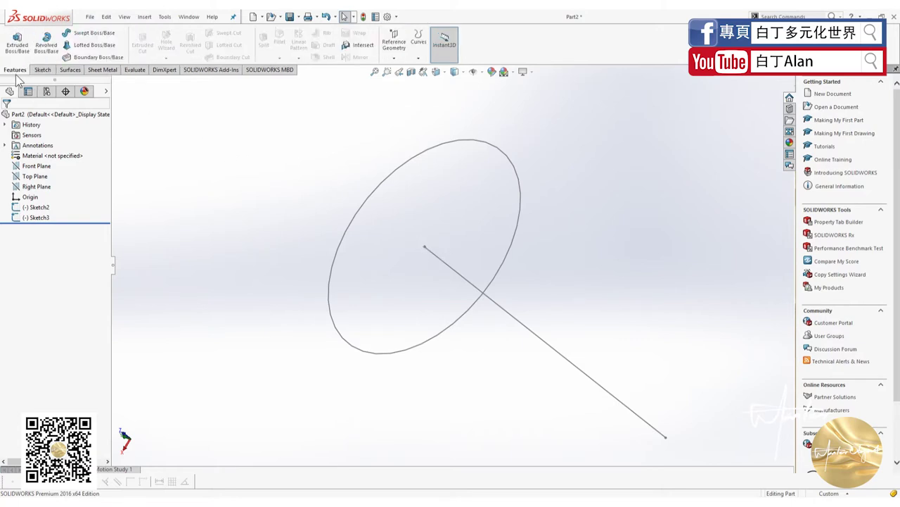
left_click(84, 33)
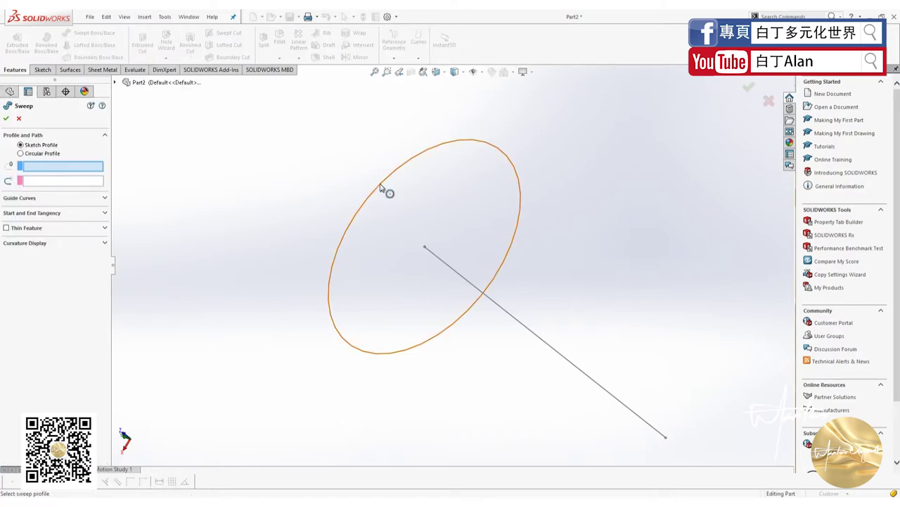
left_click(447, 265)
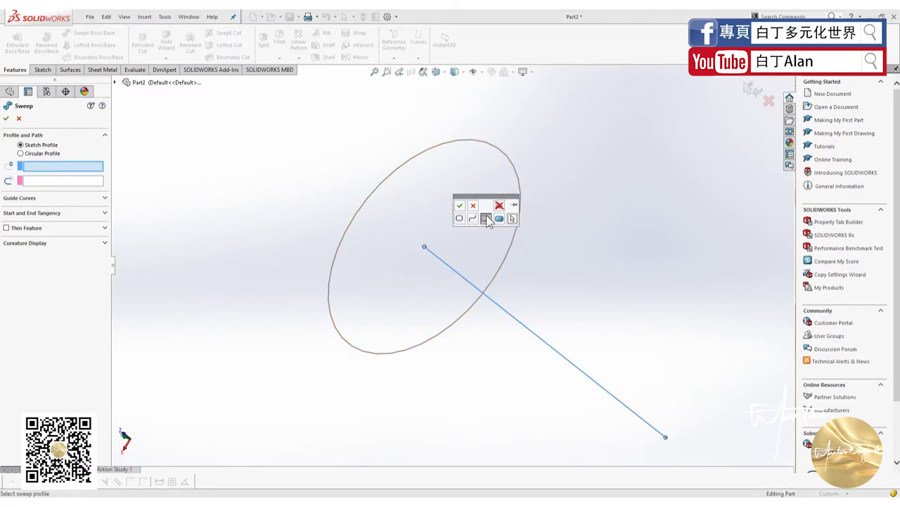
left_click(431, 236)
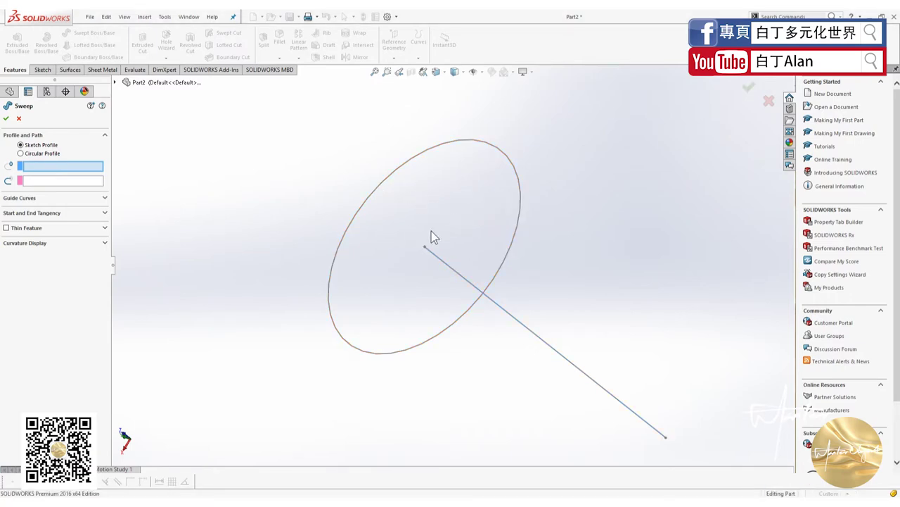
Sweep the Sketch2 circle along the Sketch3 line to create the Sweep1 cylinder
left_click(30, 182)
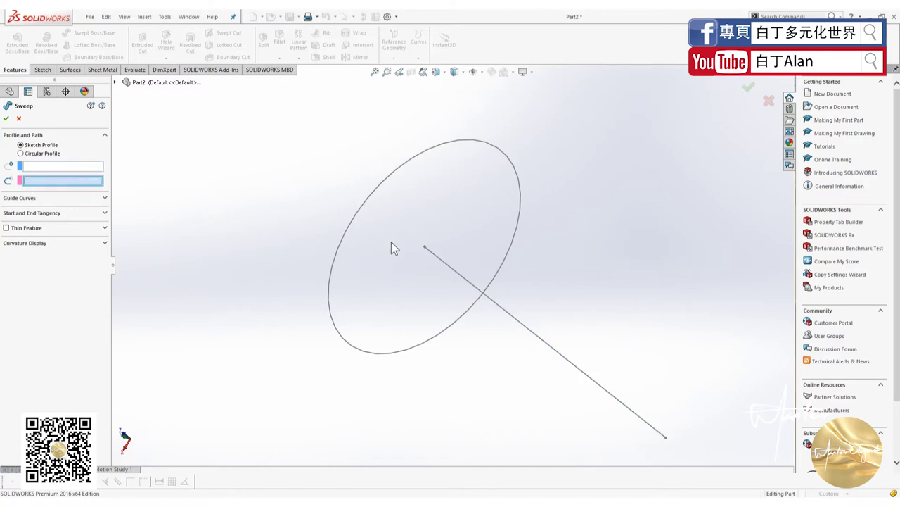
left_click(443, 259)
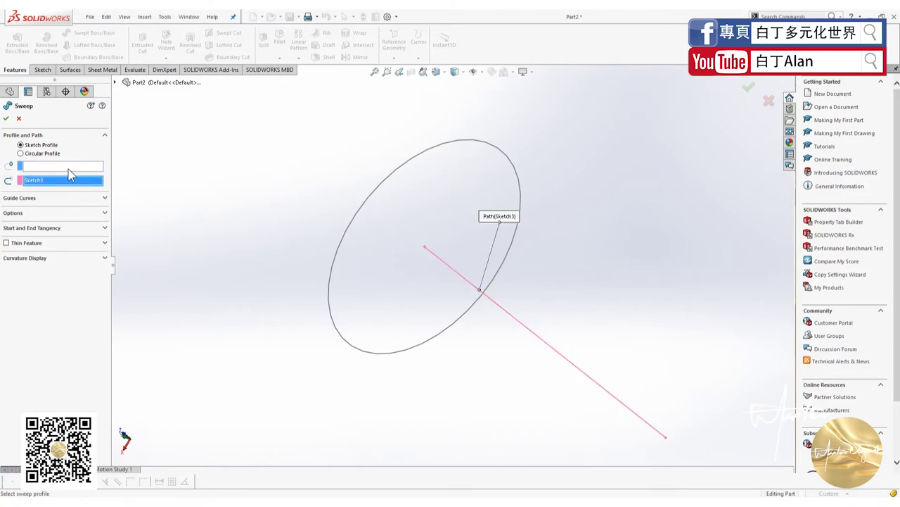
left_click(86, 168)
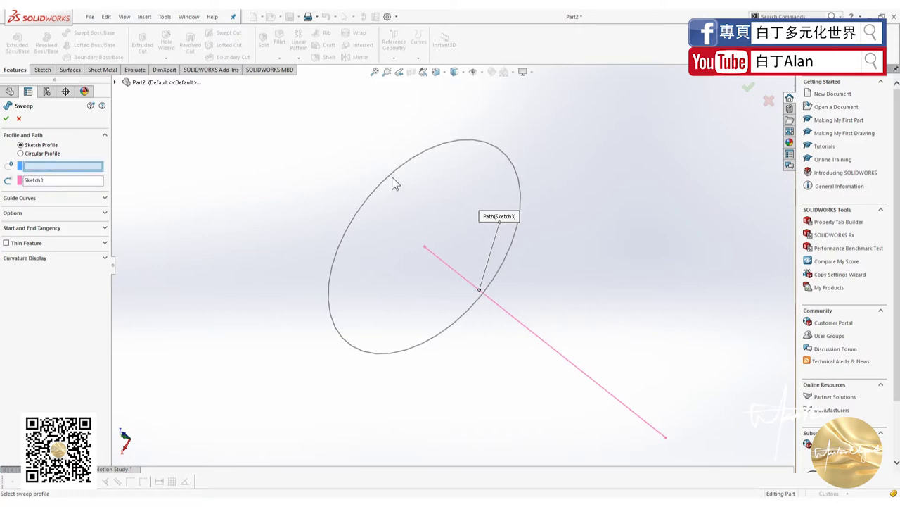
left_click(392, 175)
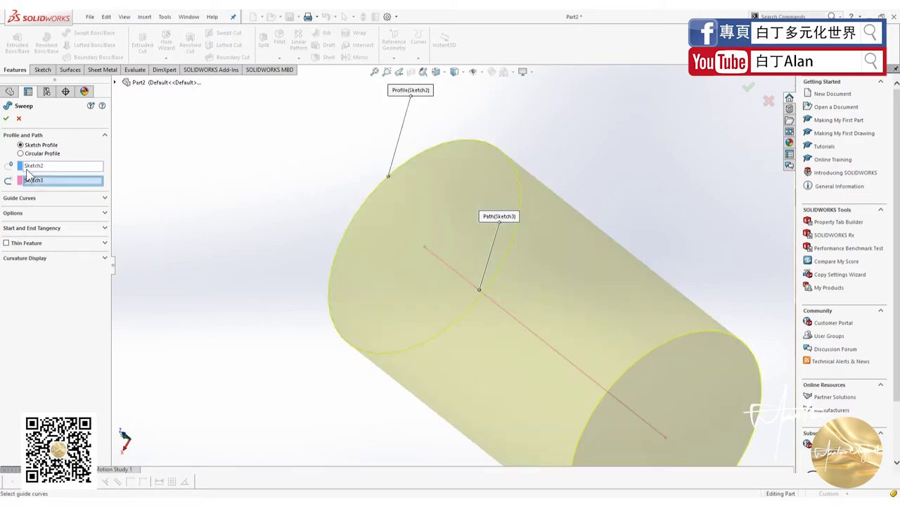
scroll(452, 253, "up", 2)
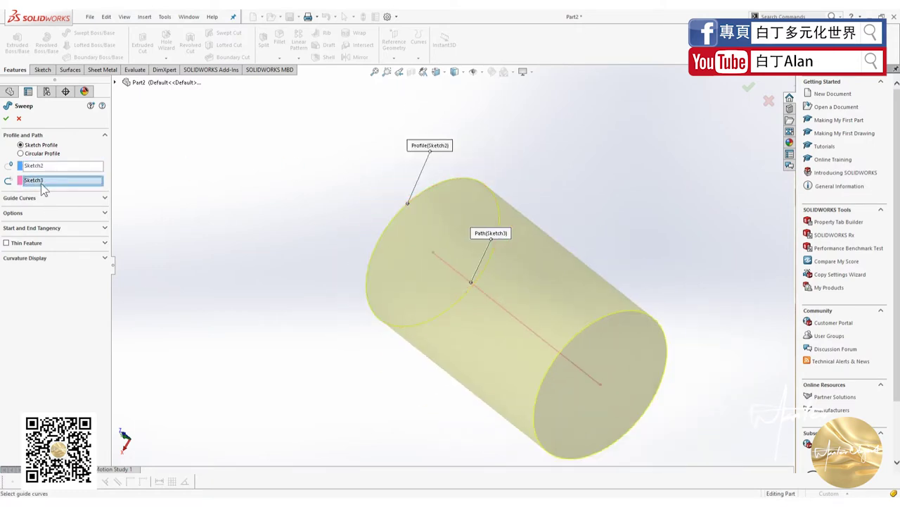
scroll(358, 288, "up", 2)
middle_click_drag(358, 279, 286, 249)
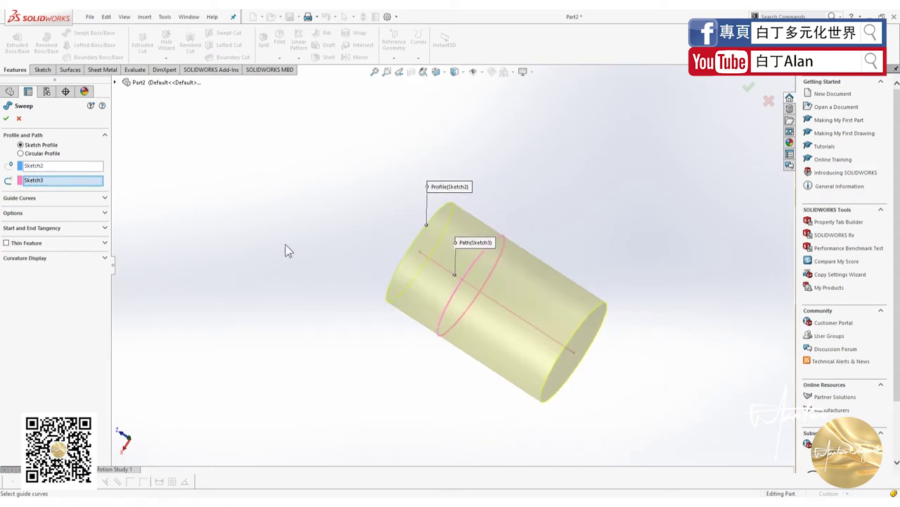
left_click(5, 120)
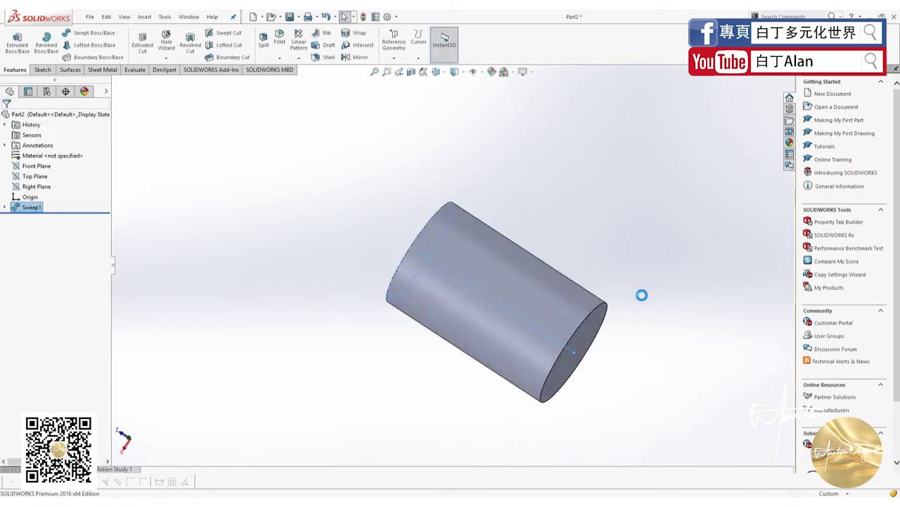
mouse_move(641, 296)
middle_mouse_down()
mouse_move(563, 251)
mouse_move(479, 294)
mouse_move(521, 255)
middle_mouse_up()
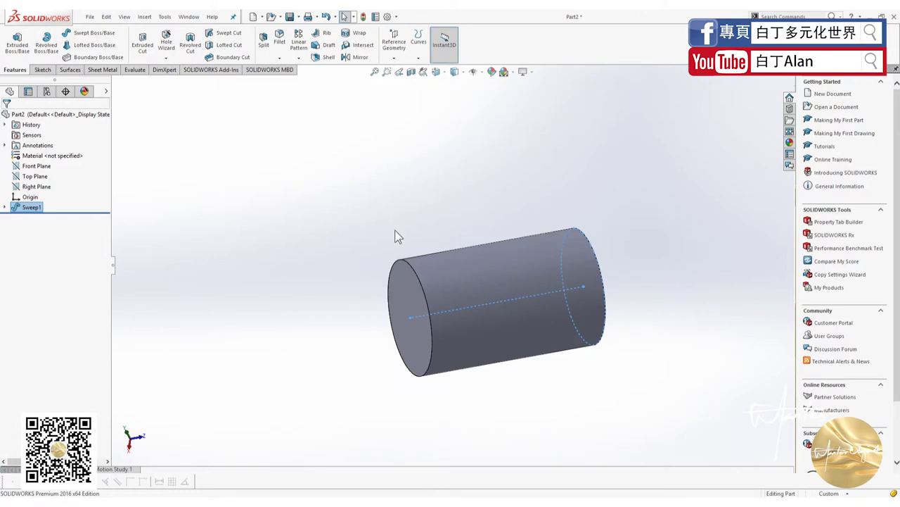
Edit Sketch3 and delete its straight path line
middle_click_drag(396, 235, 38, 79)
mouse_move(151, 195)
middle_mouse_down()
mouse_move(400, 347)
mouse_move(349, 259)
middle_mouse_up()
left_click(5, 206)
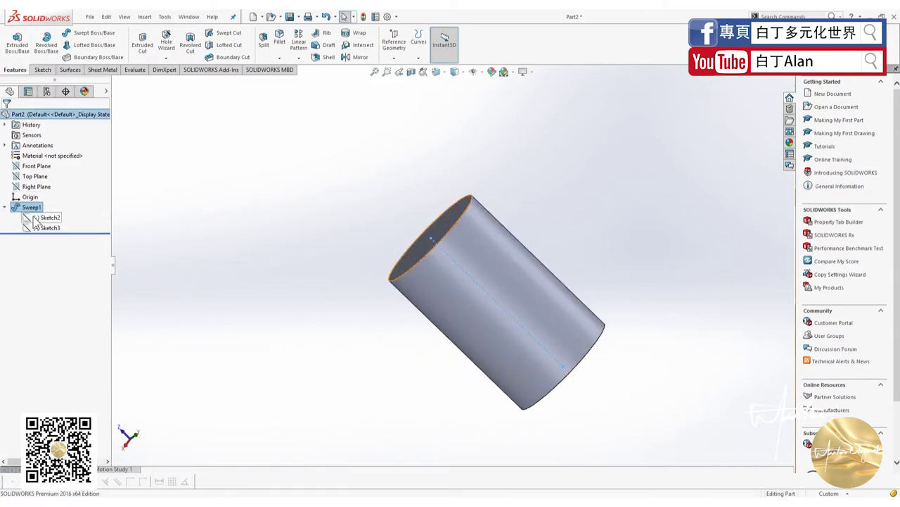
left_click(49, 228)
right_click(50, 226)
left_click(54, 204)
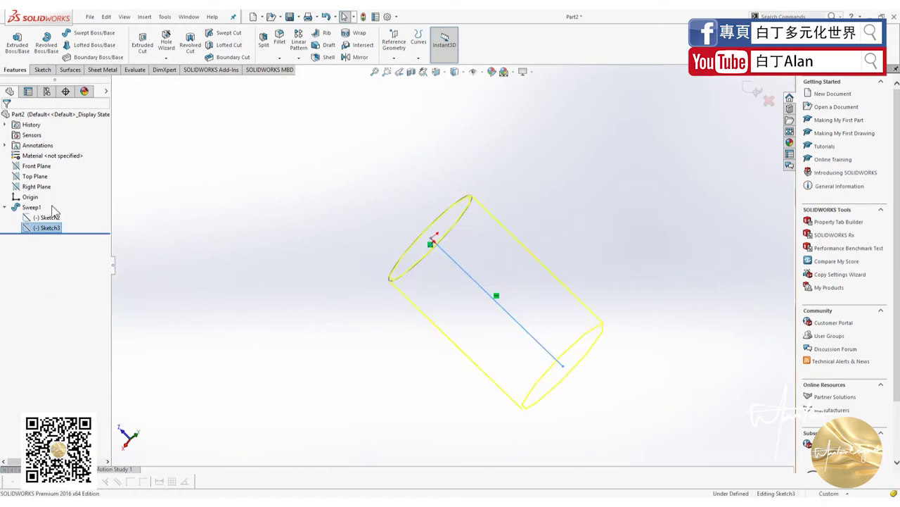
left_click_drag(367, 312, 279, 225)
key("Delete")
key("f")
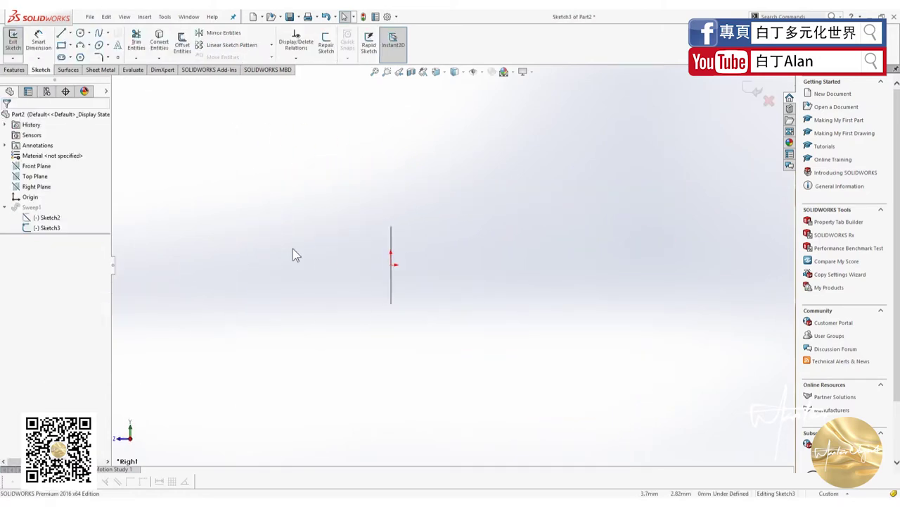
Draw a circle of about 103.44 mm radius as the new path, rebuilding Sweep1 as a ring
left_click(80, 34)
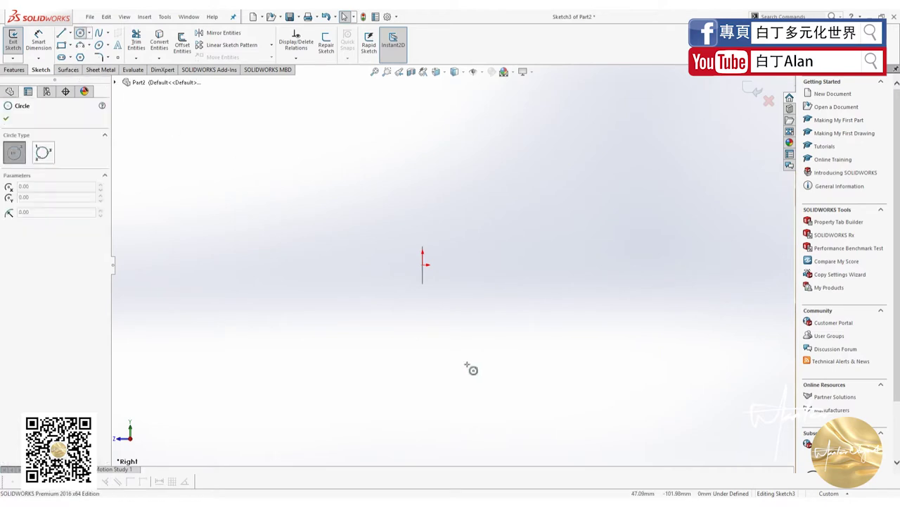
left_click(422, 364)
left_click(422, 264)
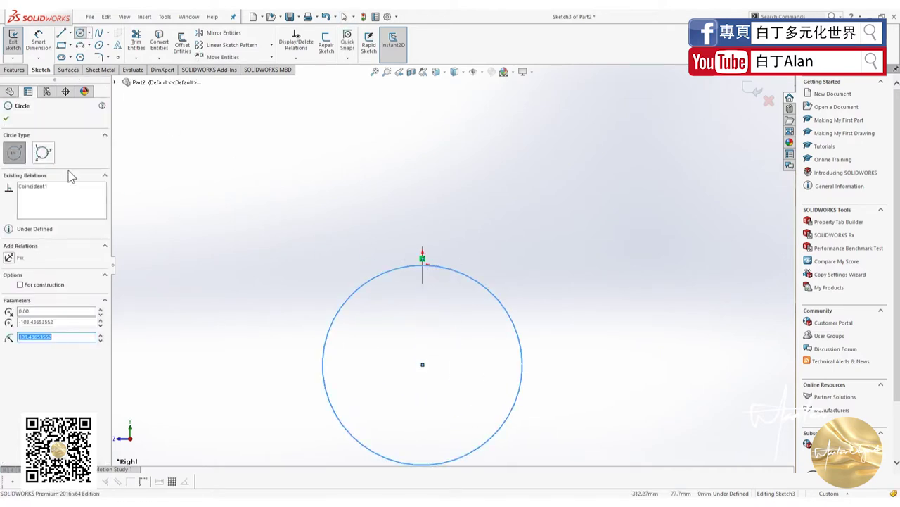
key("Escape")
left_click(769, 101)
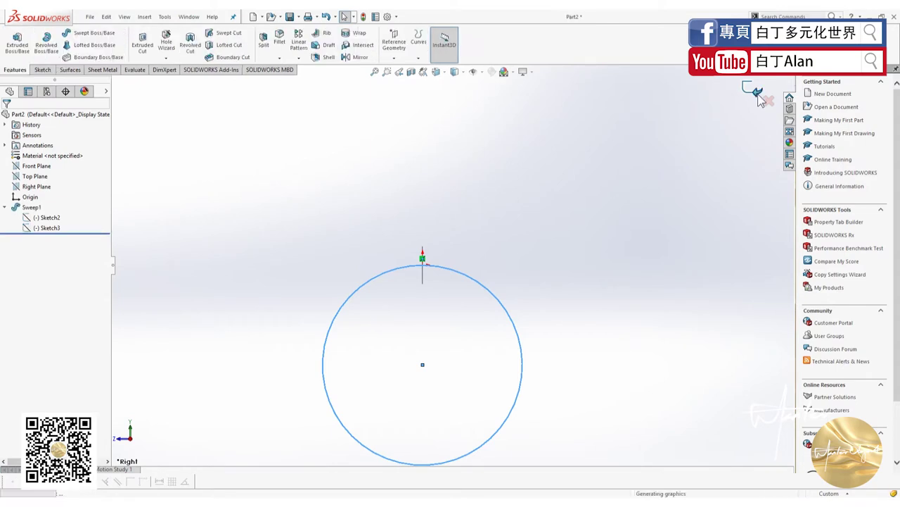
mouse_move(638, 211)
middle_mouse_down()
mouse_move(583, 285)
mouse_move(493, 358)
mouse_move(539, 322)
middle_mouse_up()
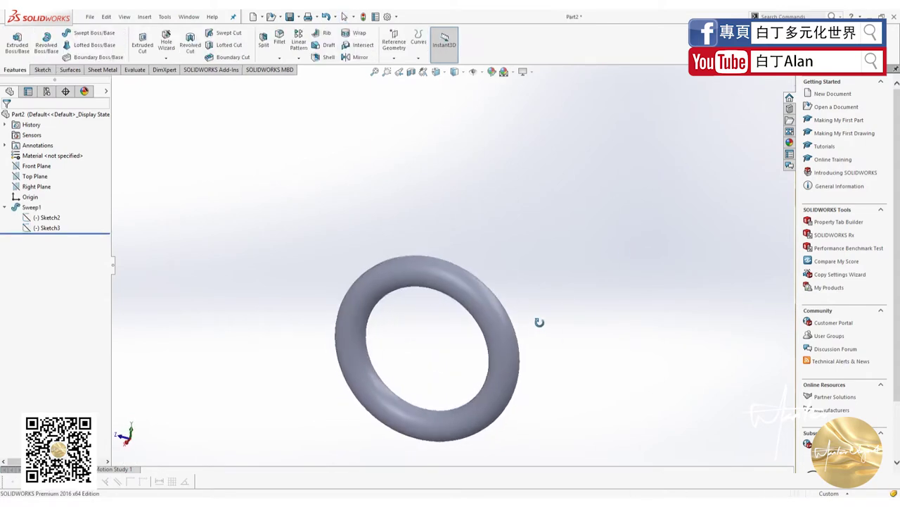
left_click(47, 225)
right_click(45, 227)
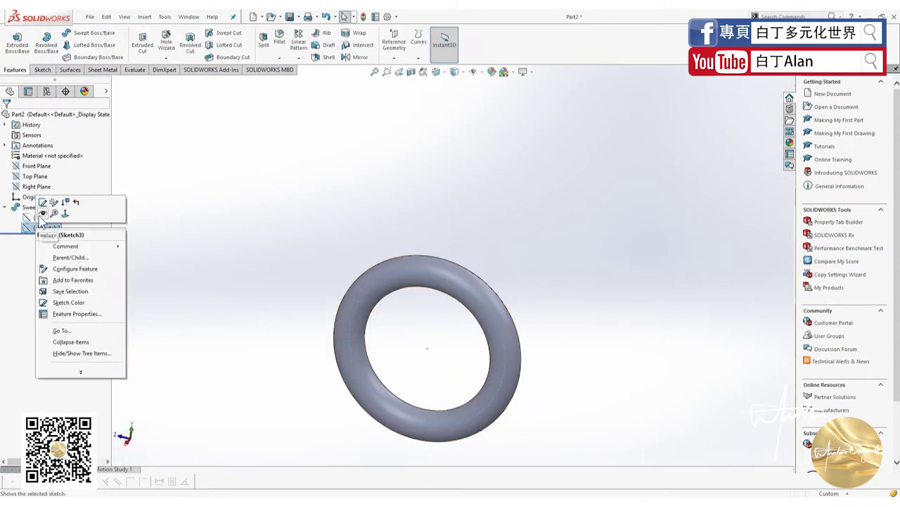
left_click(46, 209)
left_click_drag(552, 398, 433, 321)
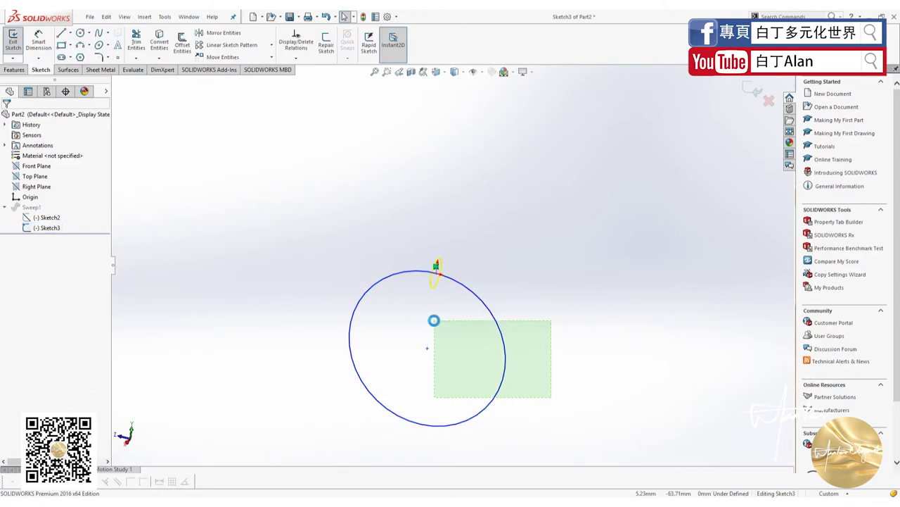
key("ctrl+8")
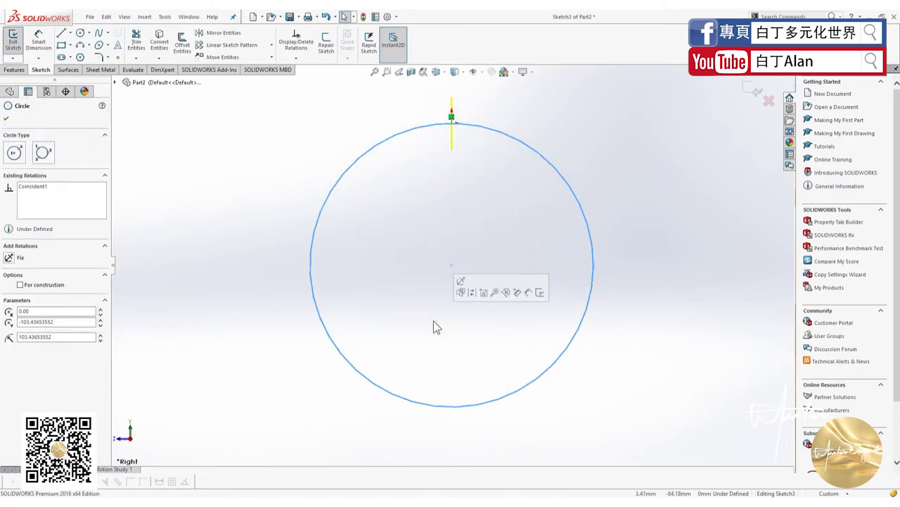
left_click(408, 285)
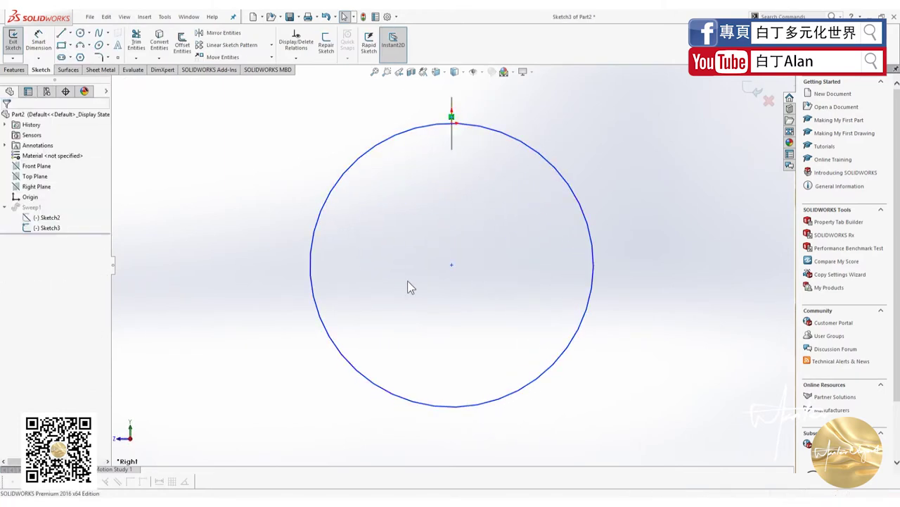
scroll(426, 282, "up", 3)
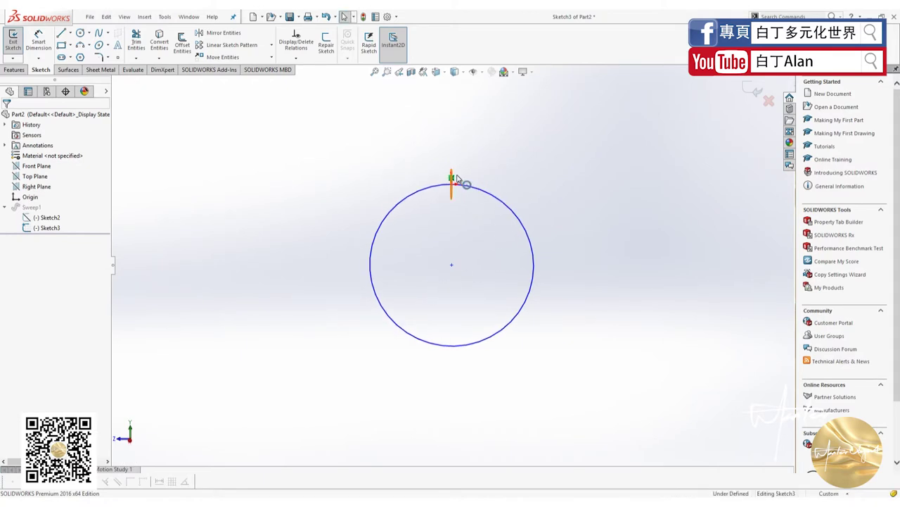
left_click(490, 339)
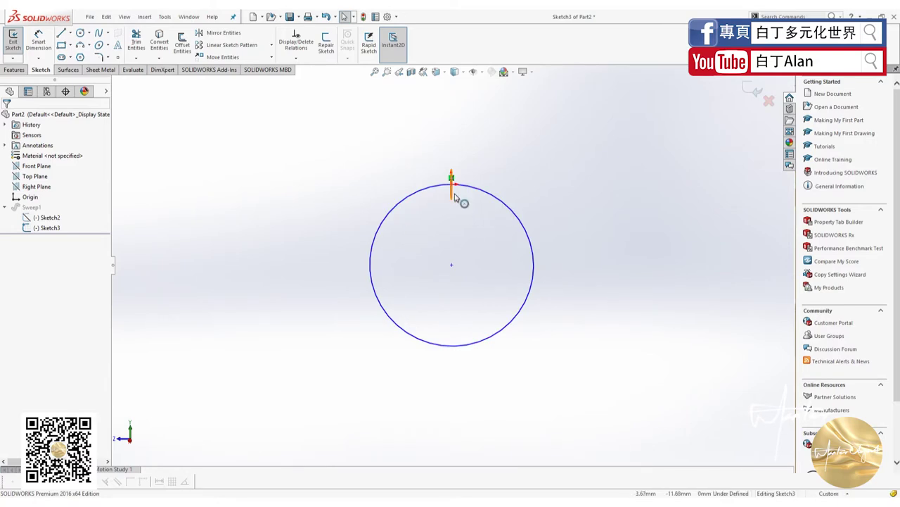
left_click(770, 102)
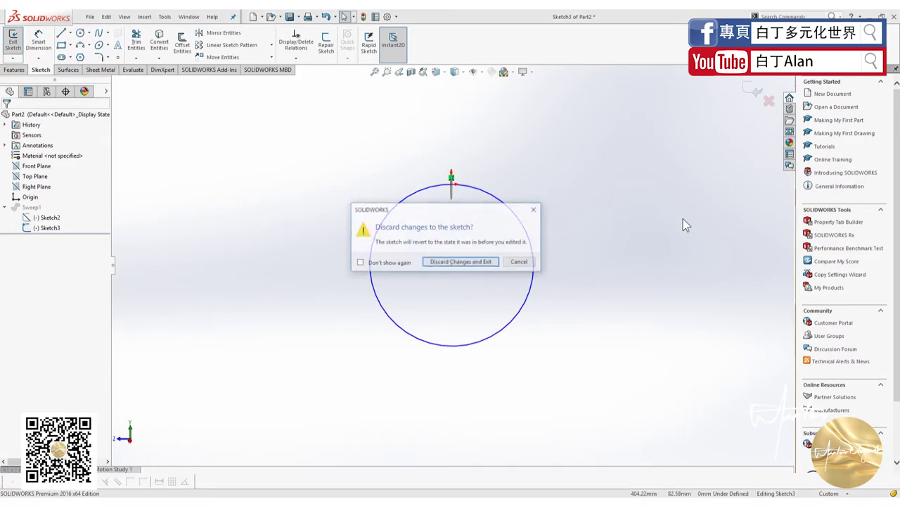
left_click(451, 260)
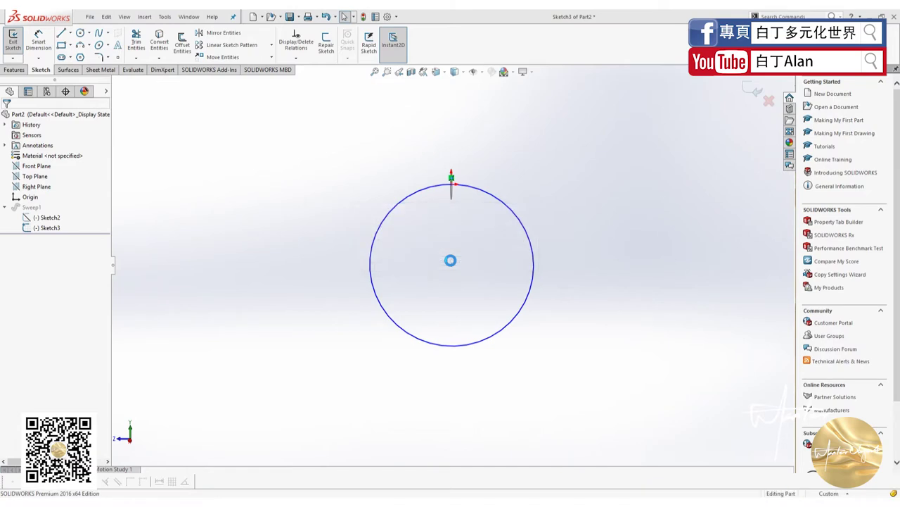
left_click(49, 217)
Edit Sketch2 and delete its profile circle
right_click(49, 217)
left_click(47, 191)
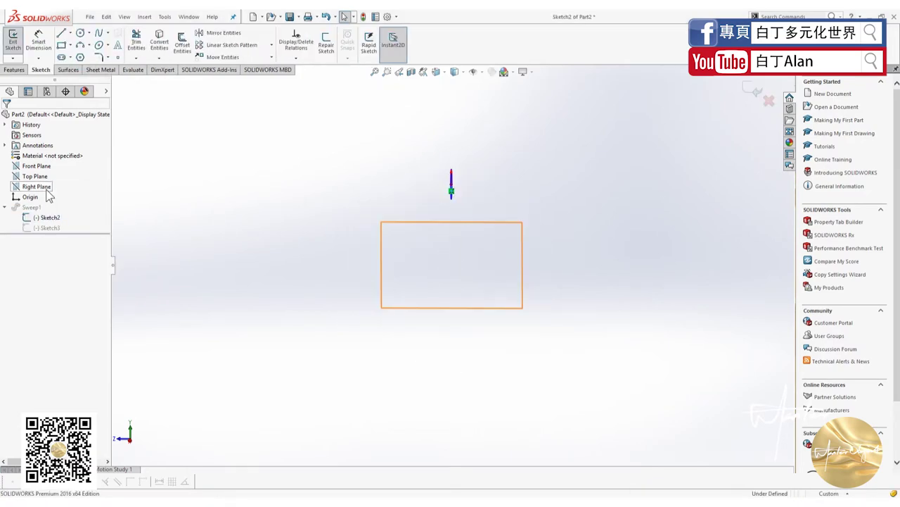
right_click(44, 217)
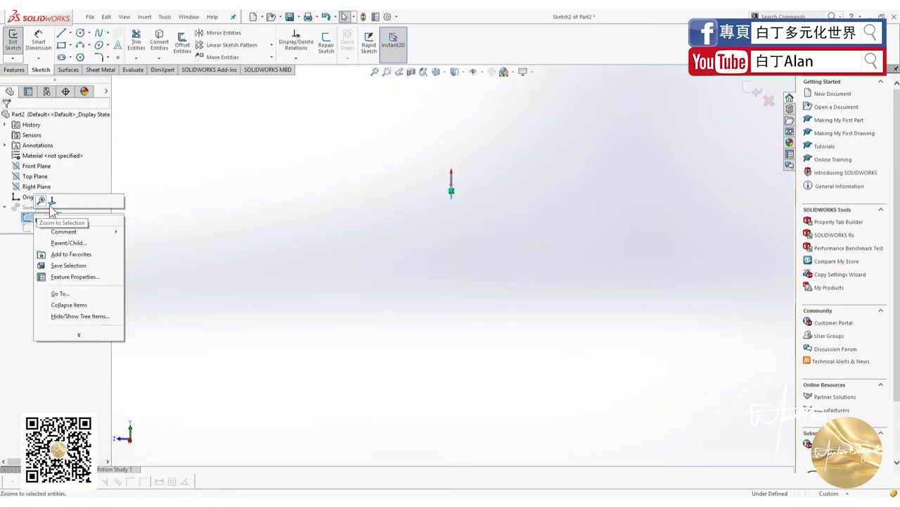
left_click(41, 202)
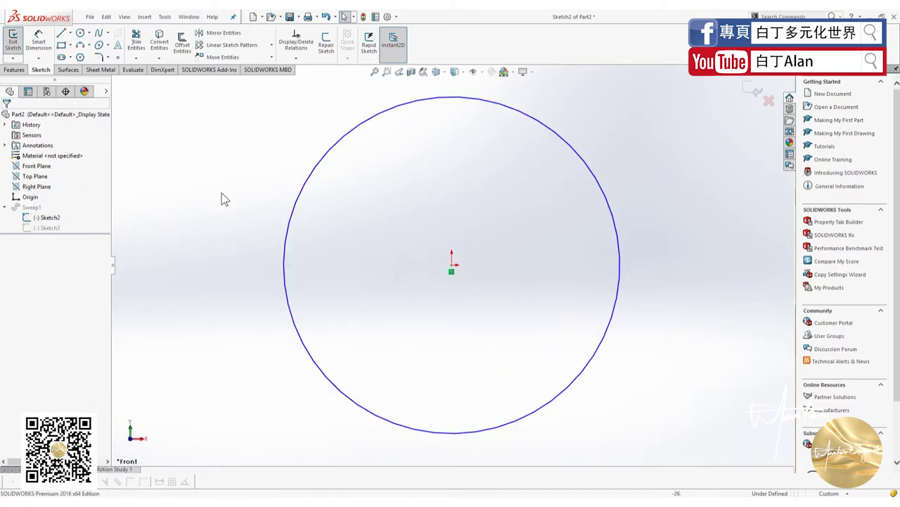
left_click_drag(365, 243, 209, 144)
key("Delete")
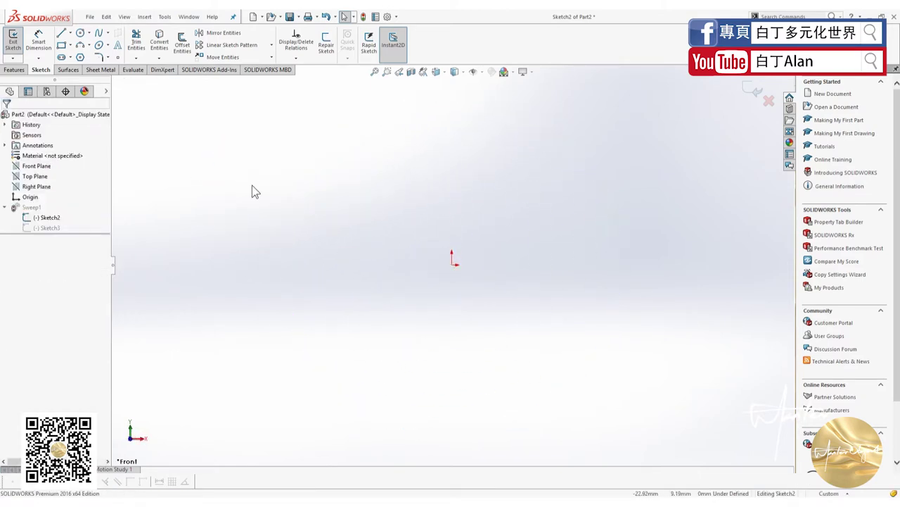
Draw a five-sided polygon centred on the origin as the new profile
left_click(80, 57)
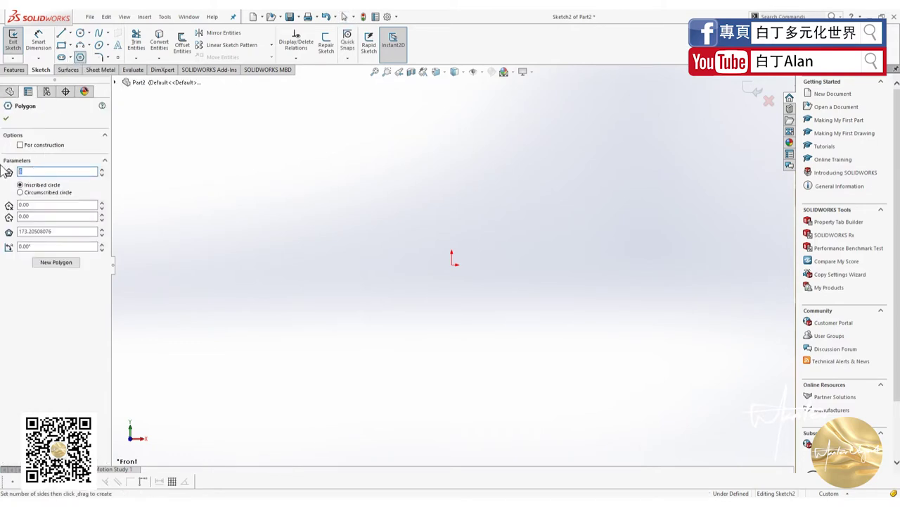
type("4")
left_click(452, 264)
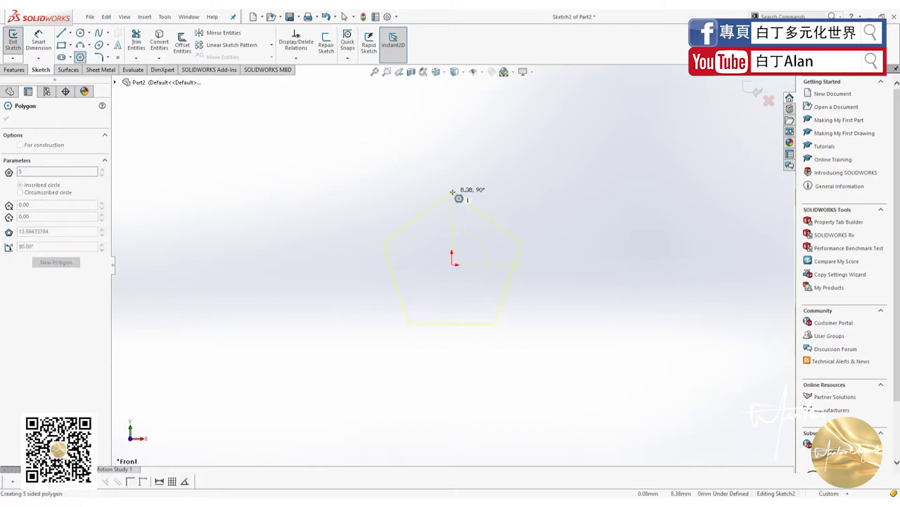
left_click(452, 192)
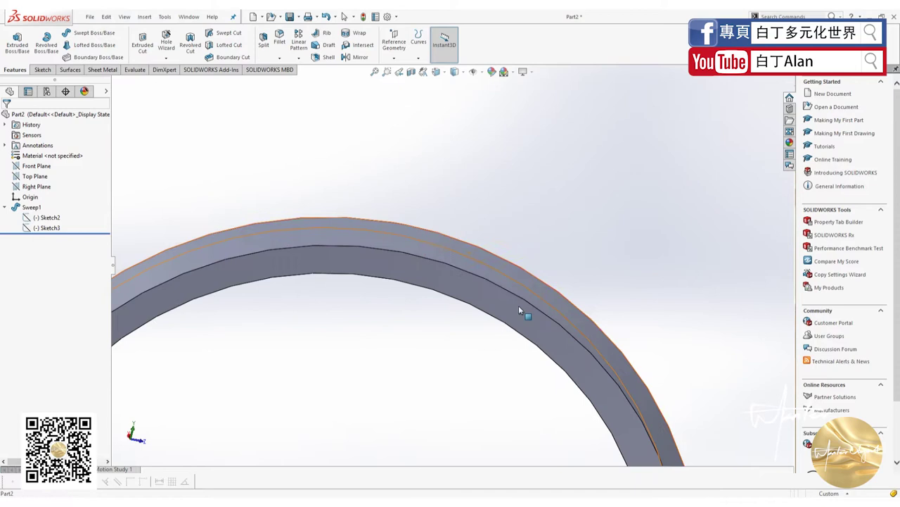
Delete Sweep1, accepting the warning, then delete Sketch2 and Sketch3
middle_click_drag(518, 305, 551, 247)
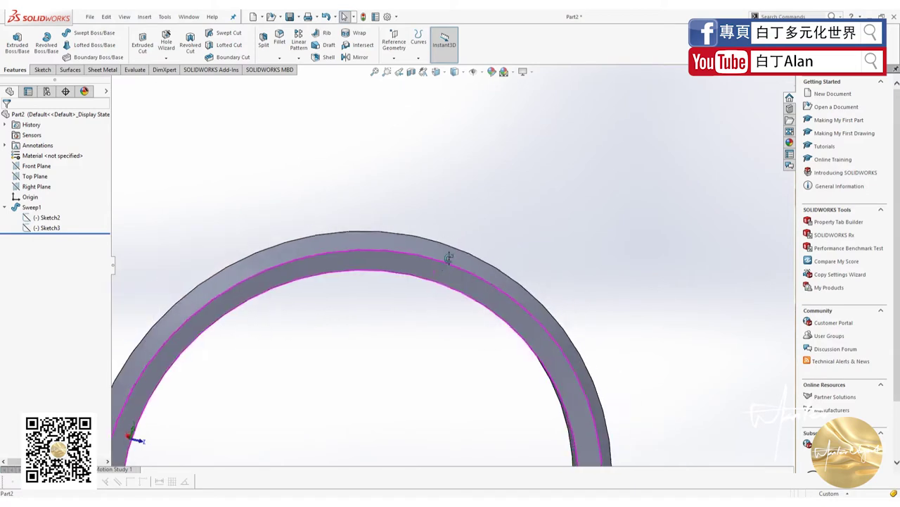
key("f")
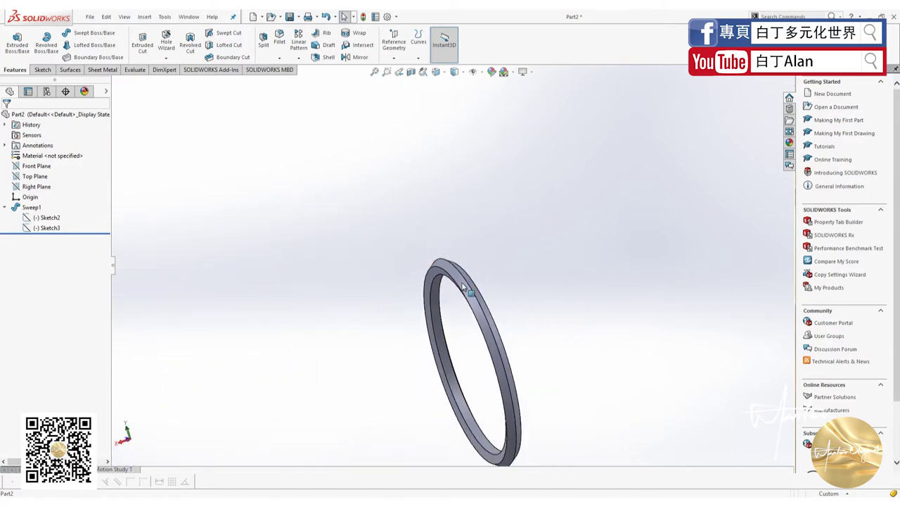
middle_click_drag(492, 282, 382, 244)
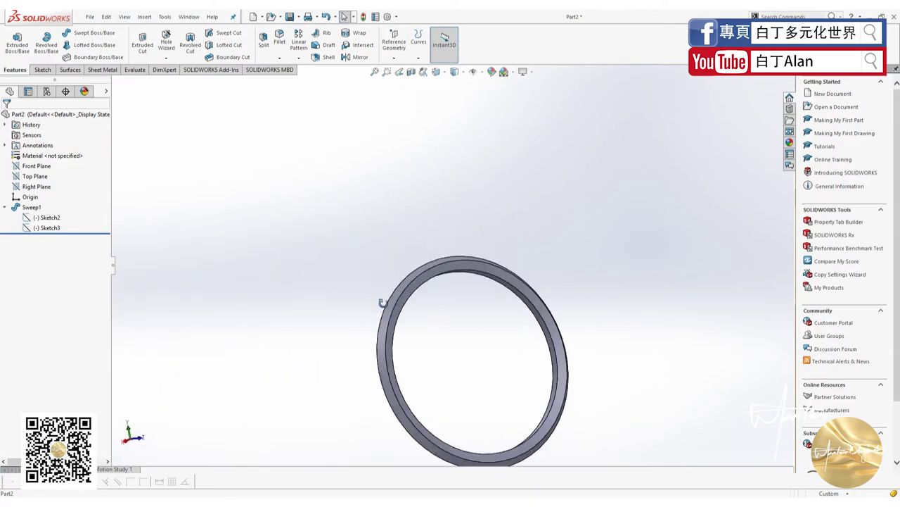
left_click(26, 208)
key("Delete")
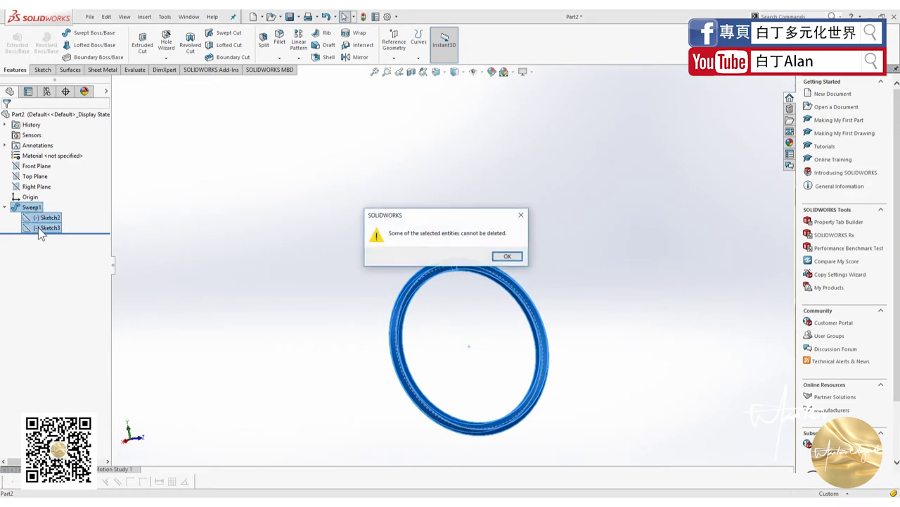
key("Return")
left_click(36, 216, "shift")
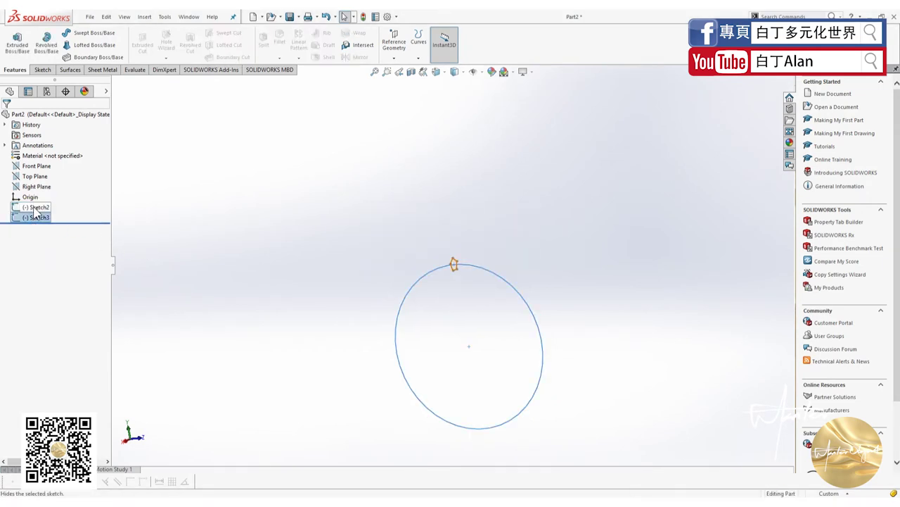
key("Delete")
key("Return")
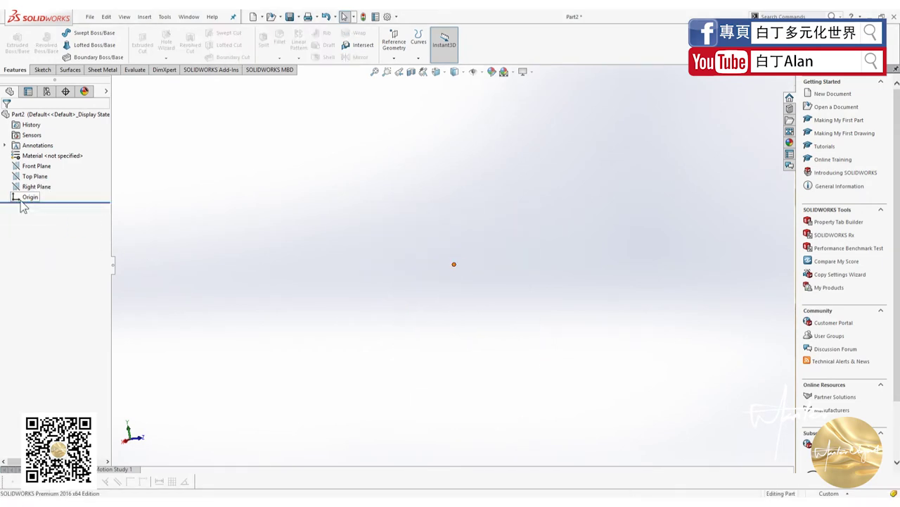
Sketch a corner rectangle starting at the origin on the Top Plane
left_click(32, 176)
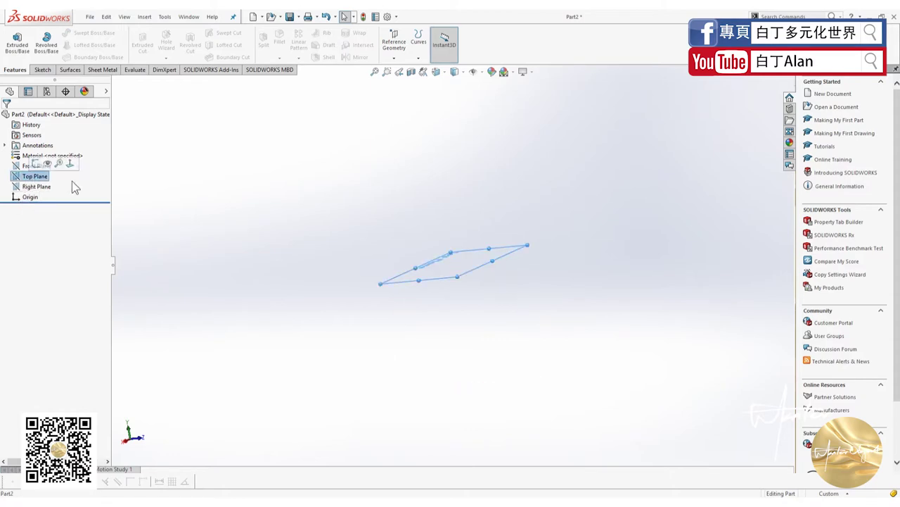
scroll(23, 51, "down", 1)
left_click(23, 51)
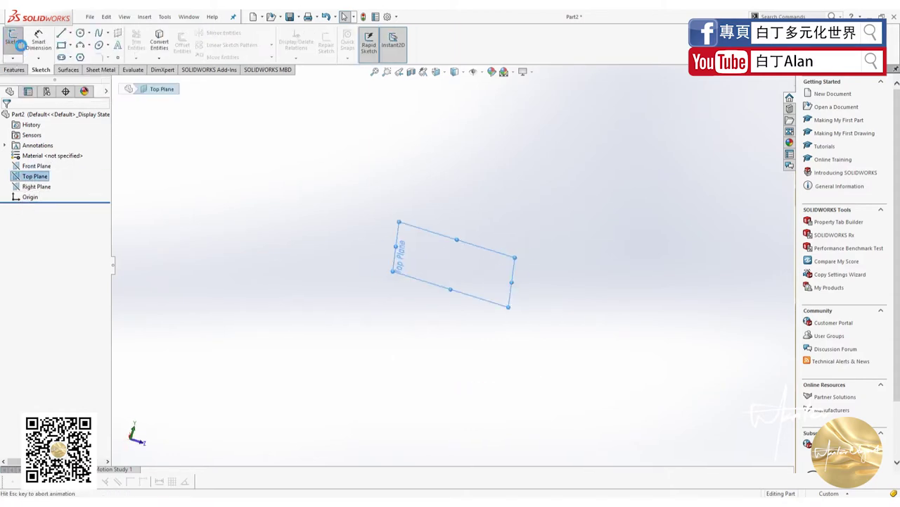
left_click(61, 44)
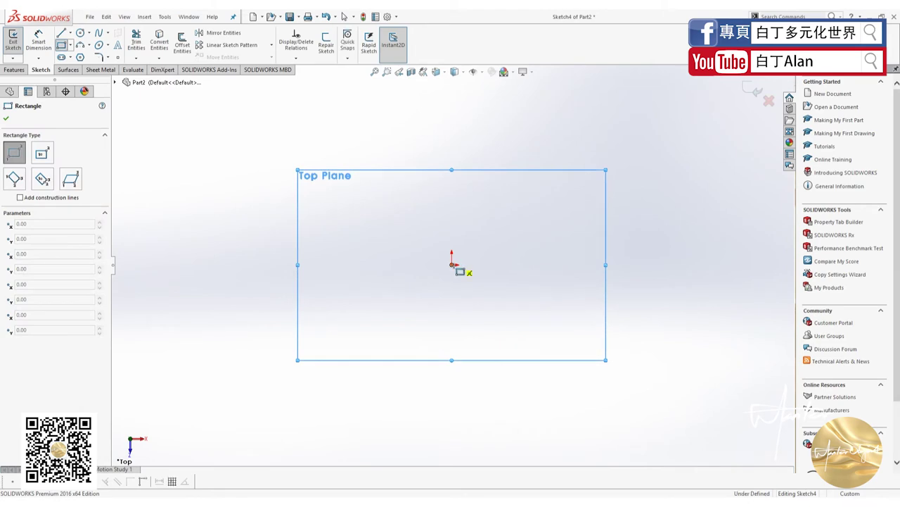
left_click(452, 265)
left_click(522, 193)
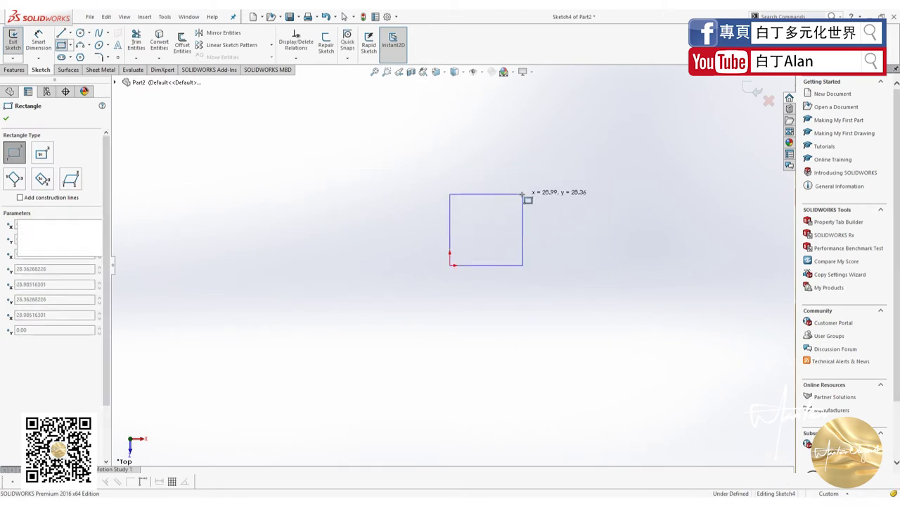
left_click(6, 120)
Extrude the rectangle 15 mm into a solid box, Boss-Extrude1
left_click(14, 69)
left_click(17, 45)
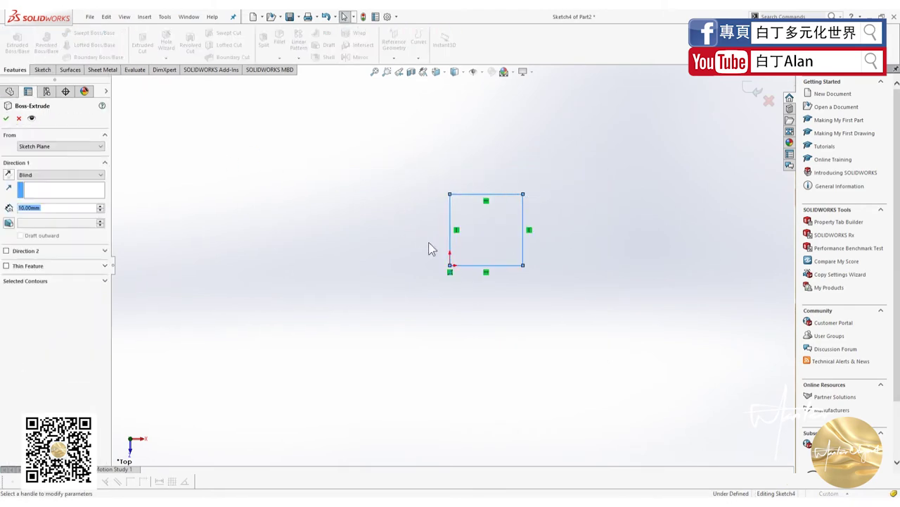
left_click_drag(451, 179, 433, 150)
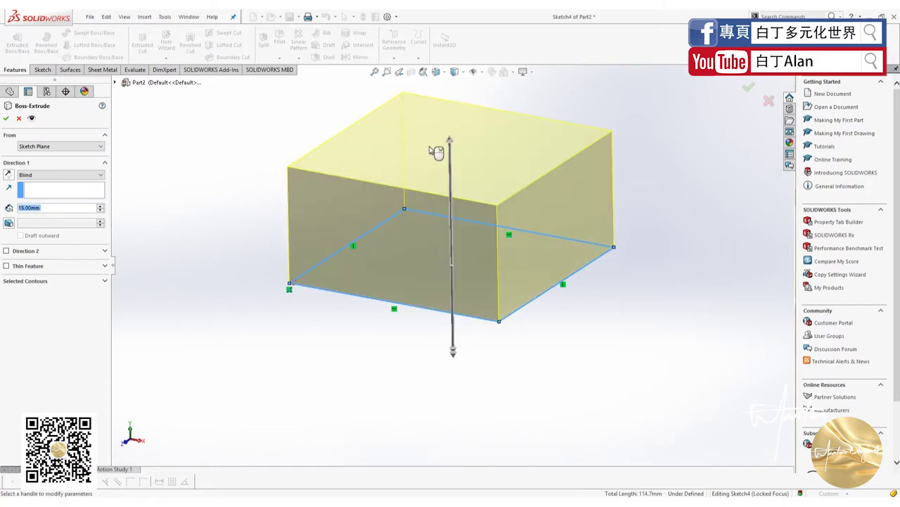
left_click(7, 119)
key("Return")
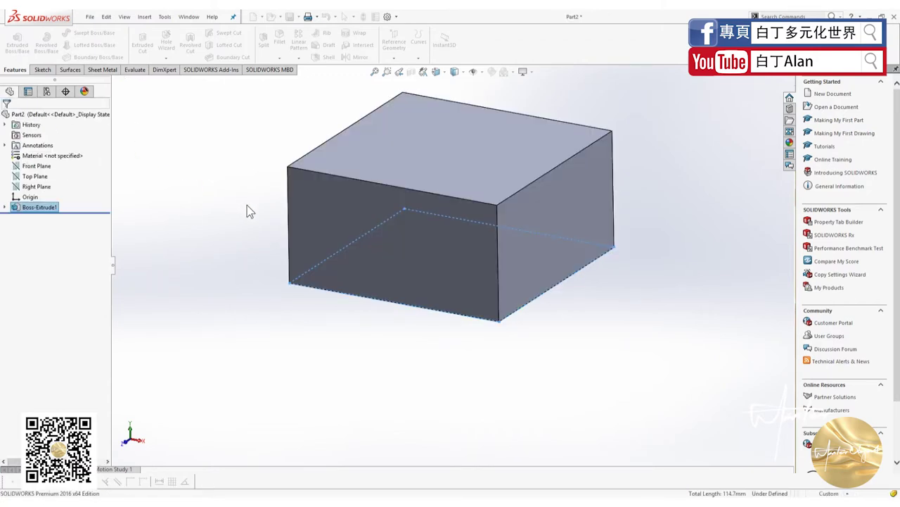
middle_click_drag(247, 205, 401, 192)
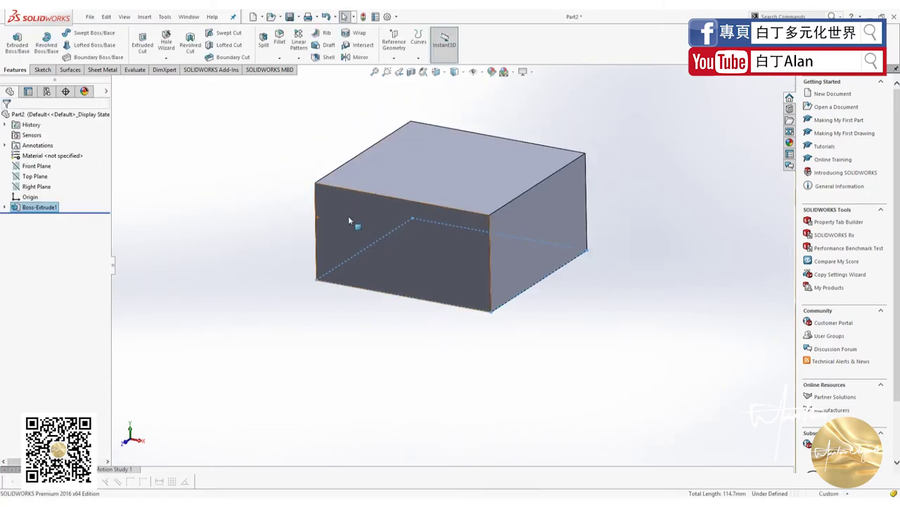
scroll(503, 187, "down", 3)
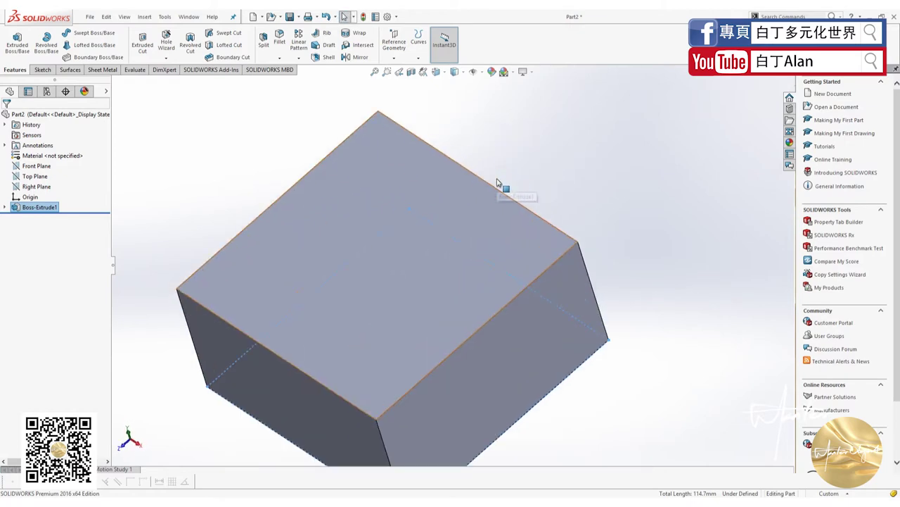
scroll(498, 195, "up", 2)
middle_click_drag(451, 311, 458, 297)
scroll(456, 346, "down", 2)
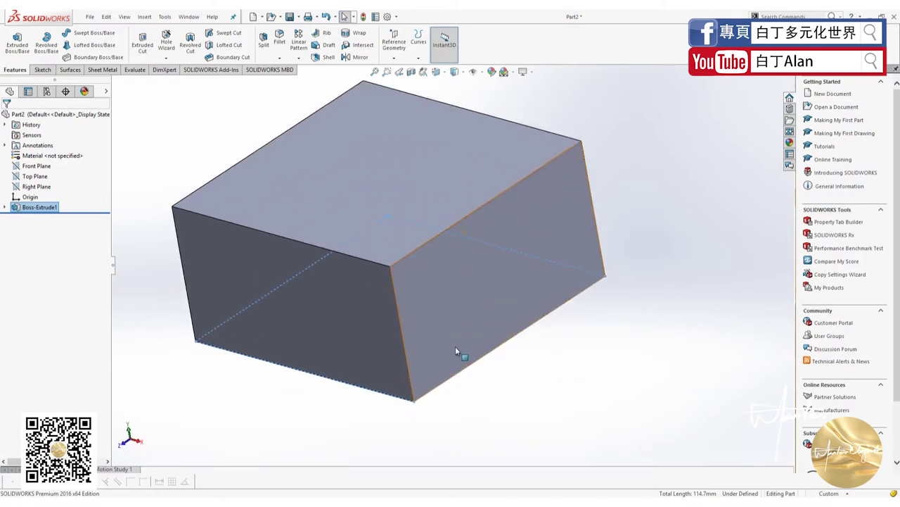
scroll(461, 351, "up", 1)
mouse_move(460, 352)
middle_mouse_down()
mouse_move(460, 307)
mouse_move(458, 329)
middle_mouse_up()
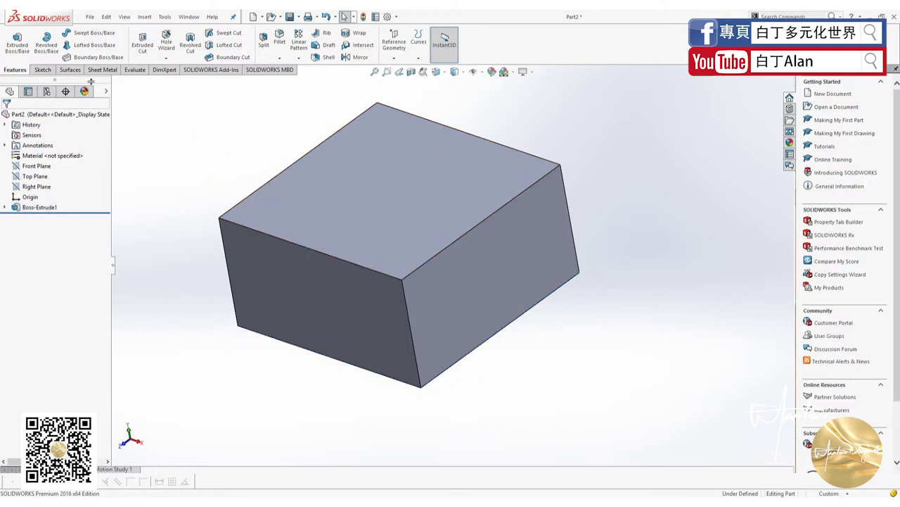
Select the Front Plane as the first reference for a new reference plane
left_click(386, 218)
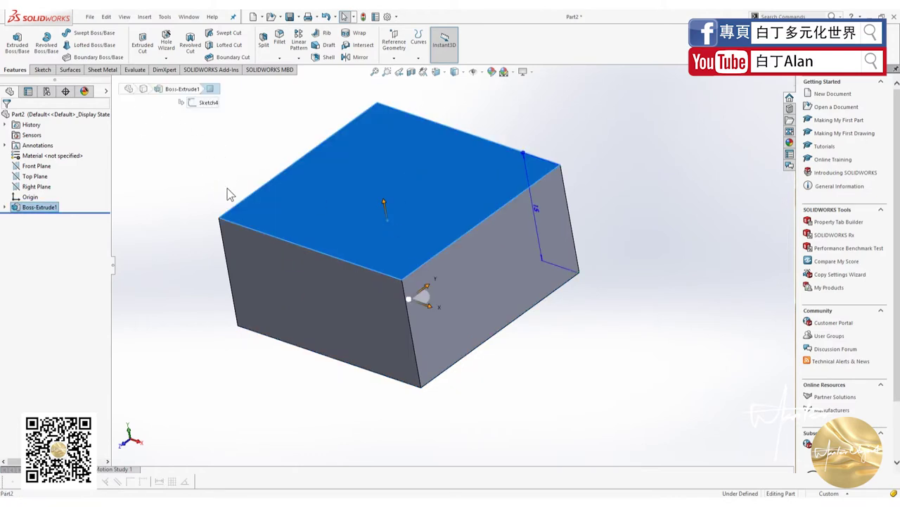
left_click(26, 167)
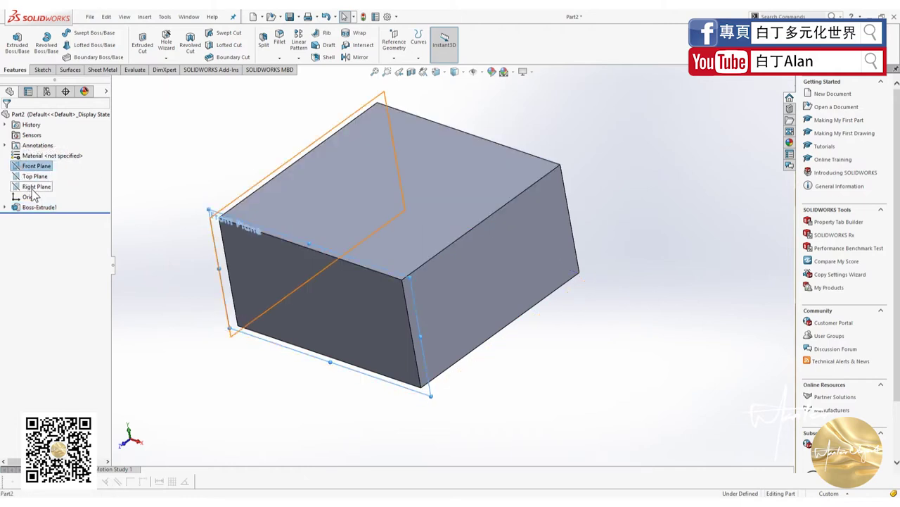
left_click(32, 188)
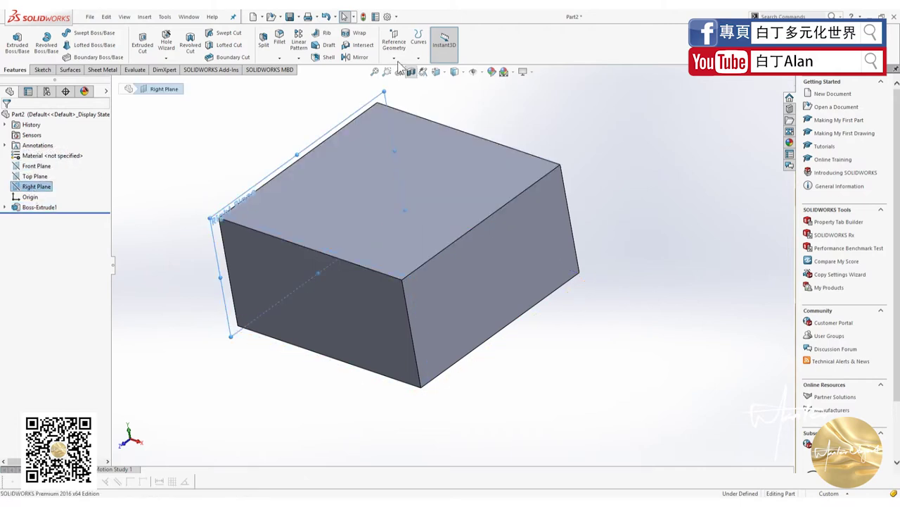
left_click(24, 176)
left_click(29, 166)
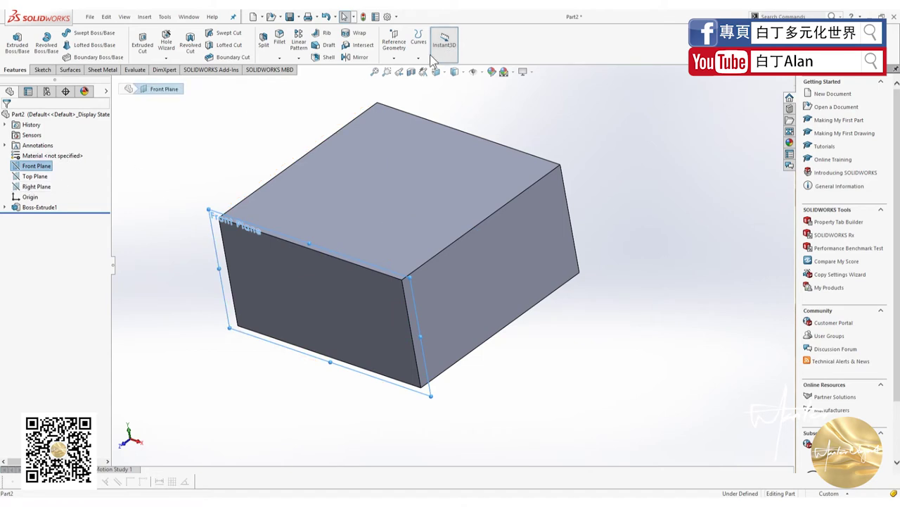
left_click(394, 59)
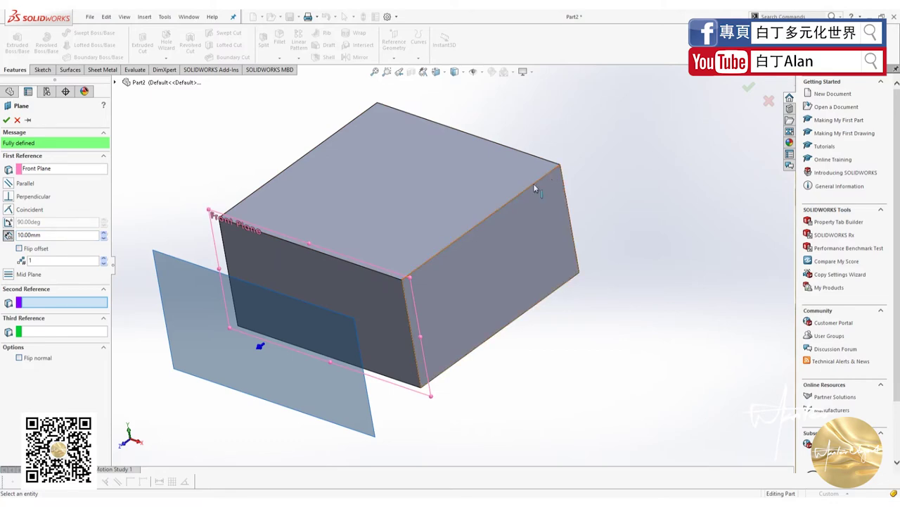
Use the box's end face as second reference and create Plane1
mouse_move(306, 263)
middle_mouse_down()
mouse_move(362, 263)
mouse_move(285, 286)
middle_mouse_up()
left_click(472, 209)
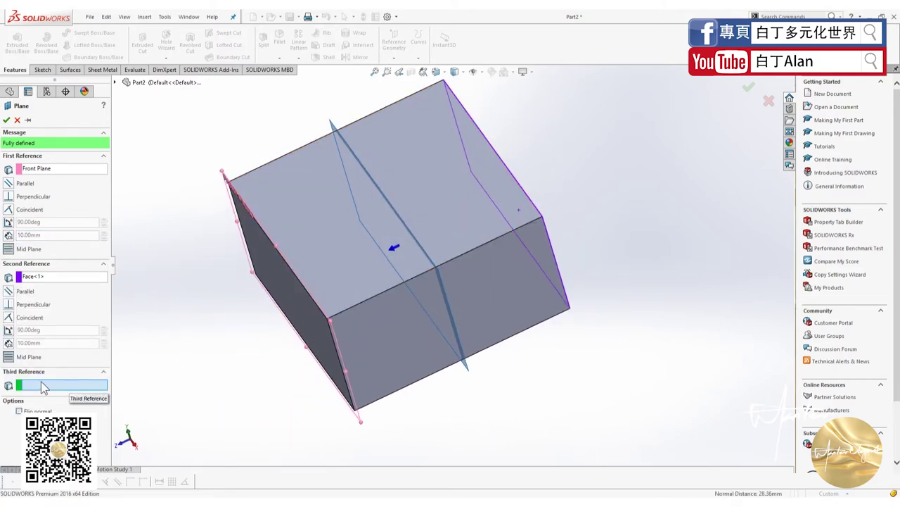
middle_click_drag(337, 295, 348, 241)
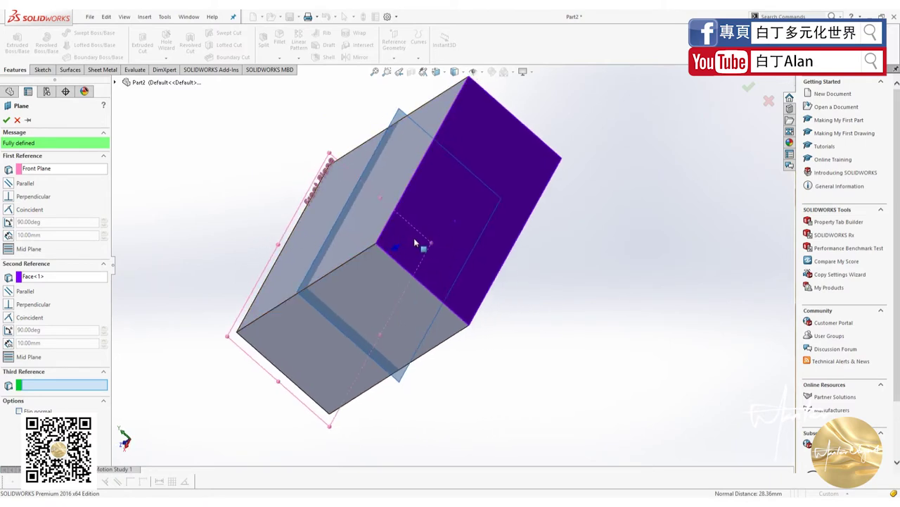
middle_click_drag(416, 242, 265, 237)
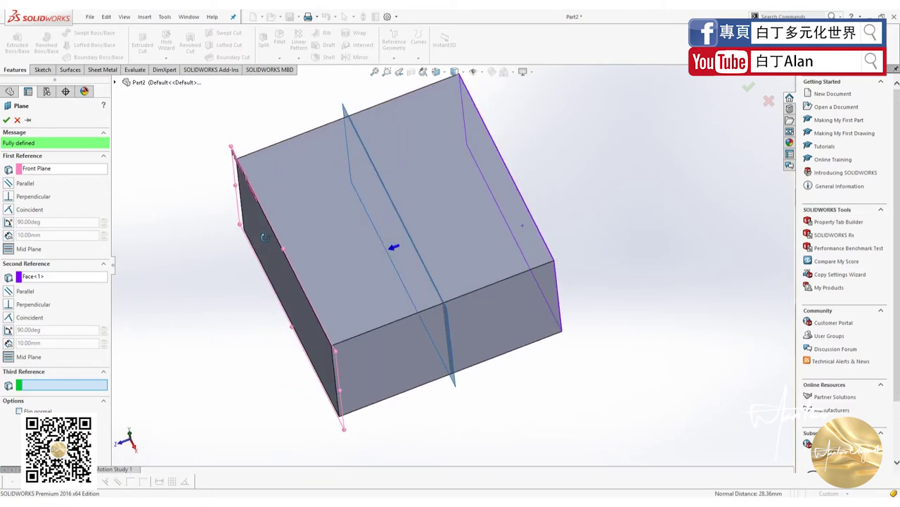
left_click(7, 120)
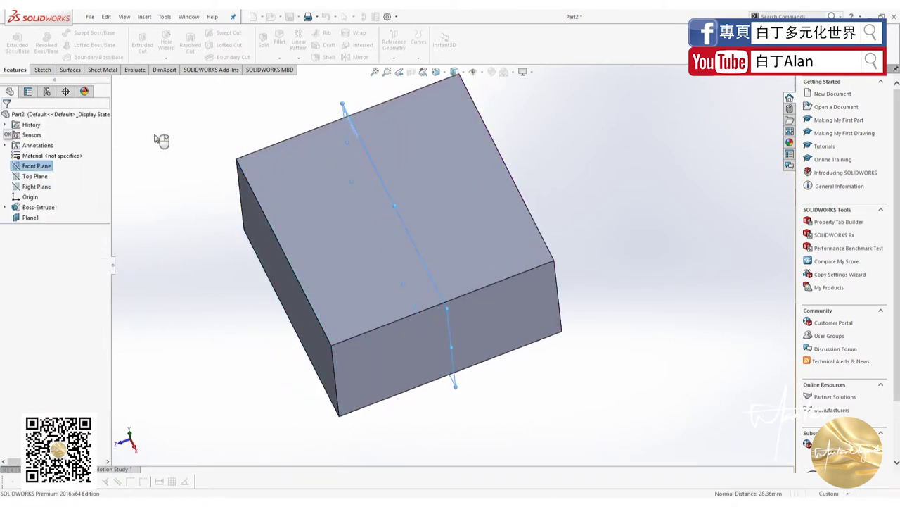
Inspect Plane1 from several angles, then select the Top Plane as the next plane reference
middle_click_drag(195, 169, 264, 153)
left_click(341, 116)
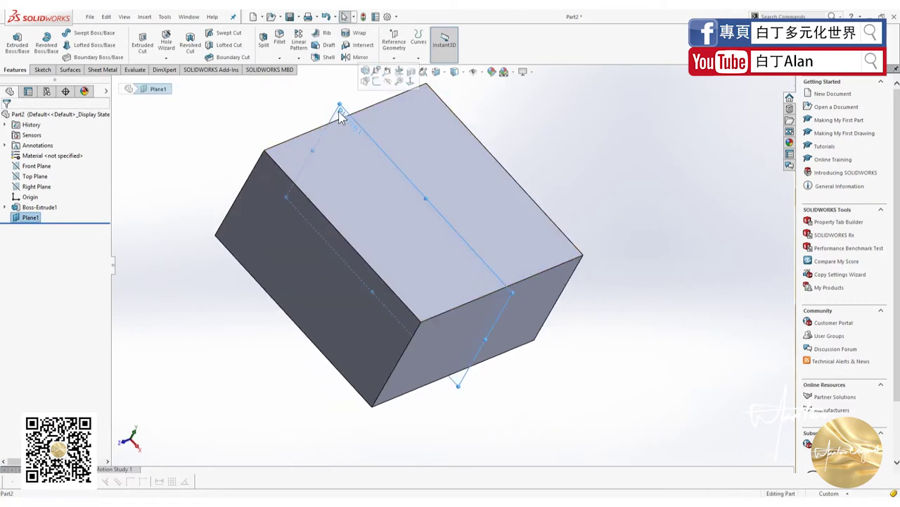
middle_click_drag(546, 145, 475, 166)
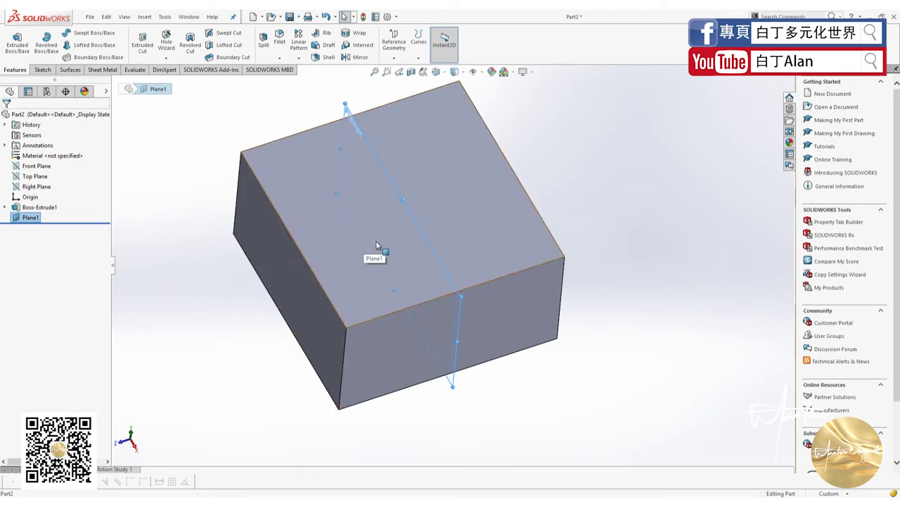
middle_click_drag(367, 253, 275, 227)
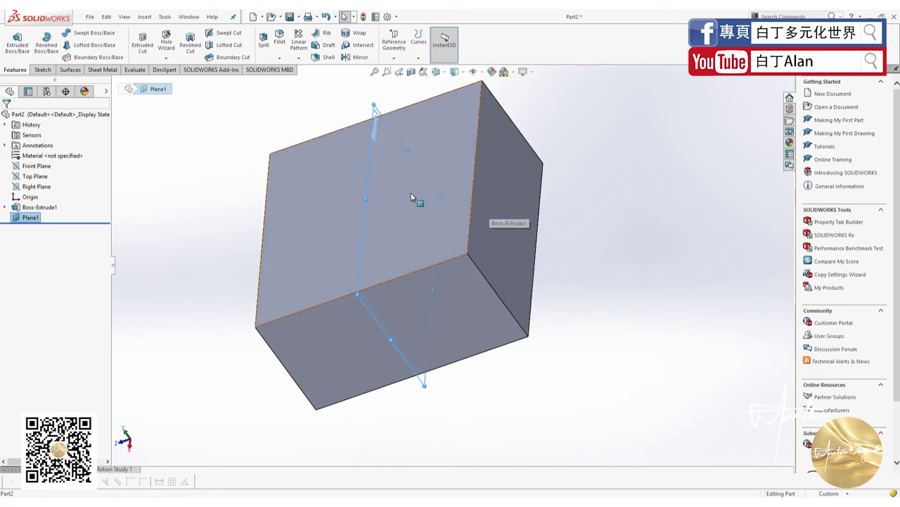
middle_click_drag(304, 265, 387, 278)
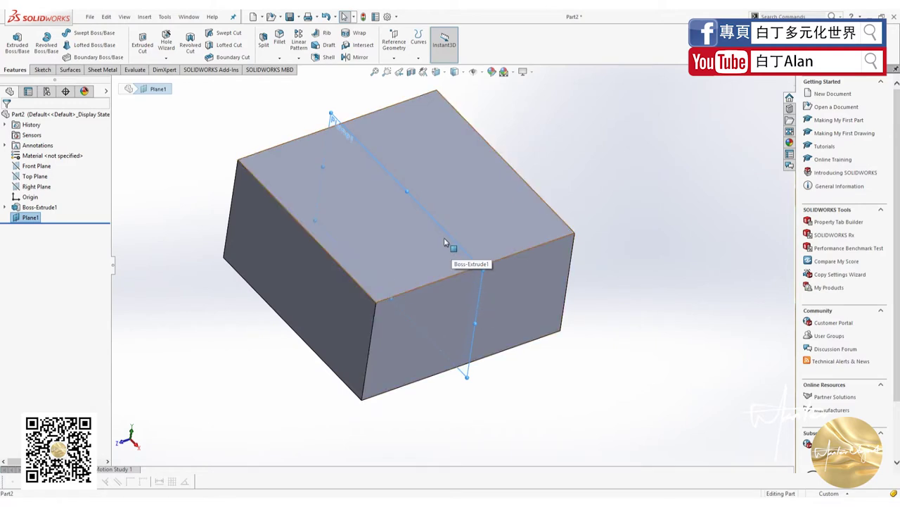
left_click(35, 177)
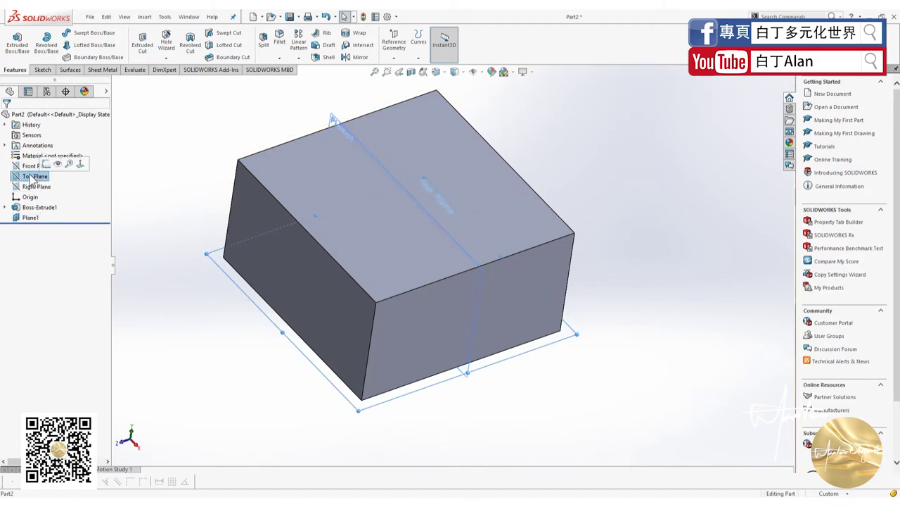
left_click(394, 62)
Create Plane2 offset 10.00 mm from the Top Plane, flipped below the box
left_click(403, 70)
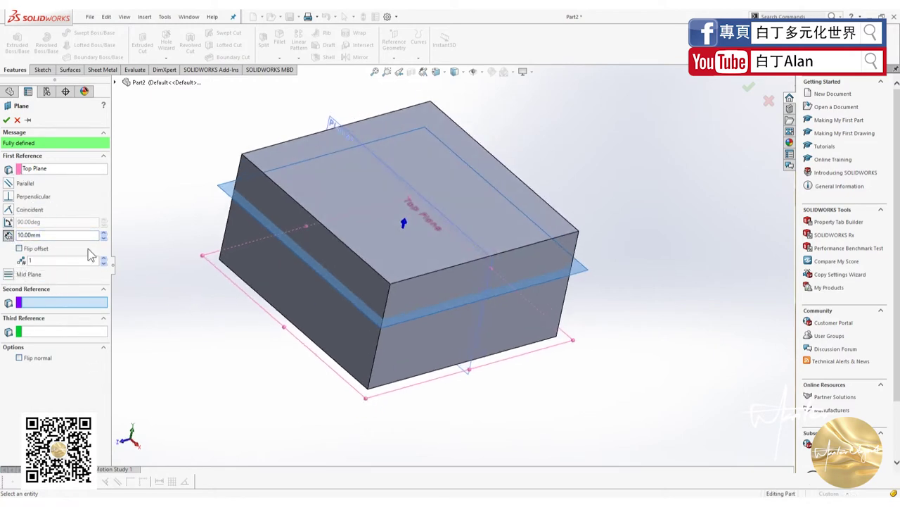
left_click(24, 250)
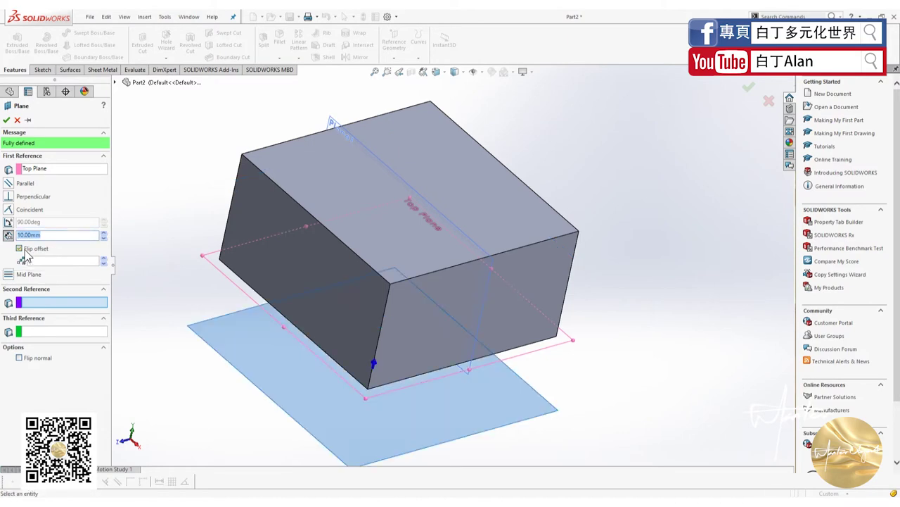
left_click(9, 121)
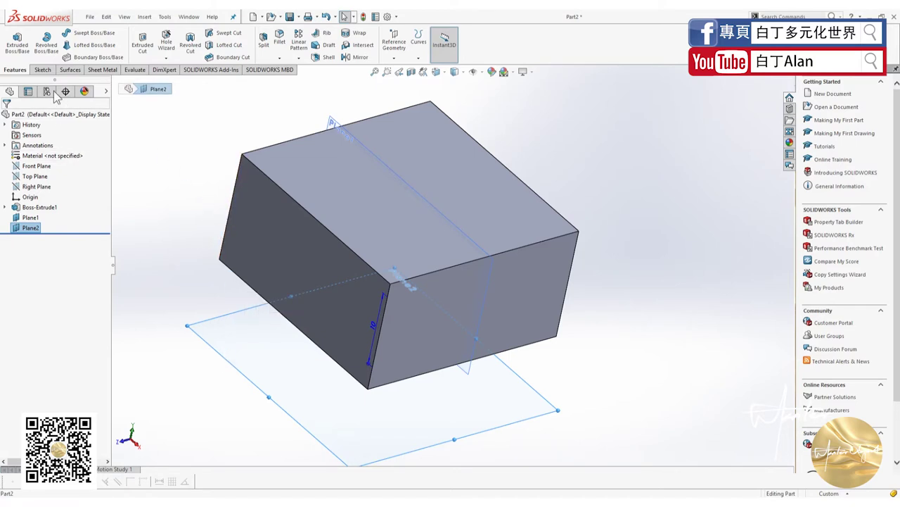
Sketch a single circle on Plane2 as Sketch5 and close the sketch
left_click(42, 70)
left_click(12, 40)
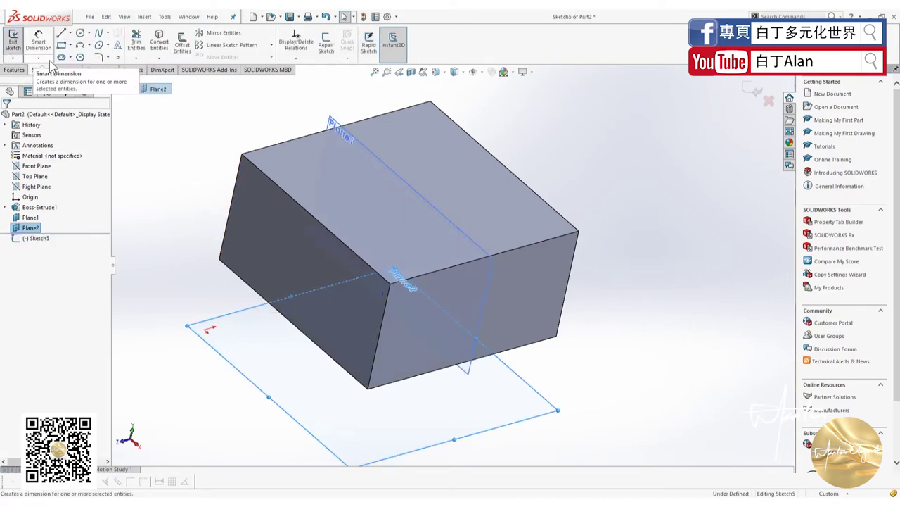
left_click(82, 33)
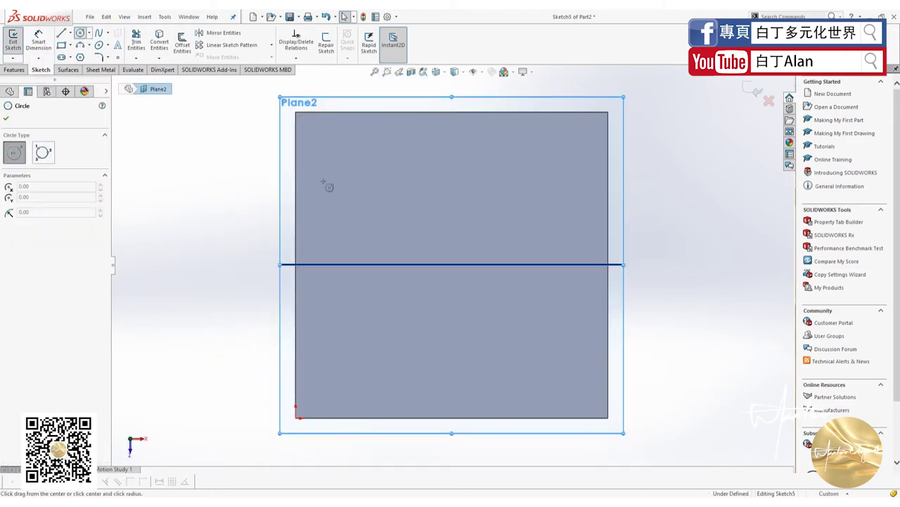
left_click(410, 264)
left_click(470, 271)
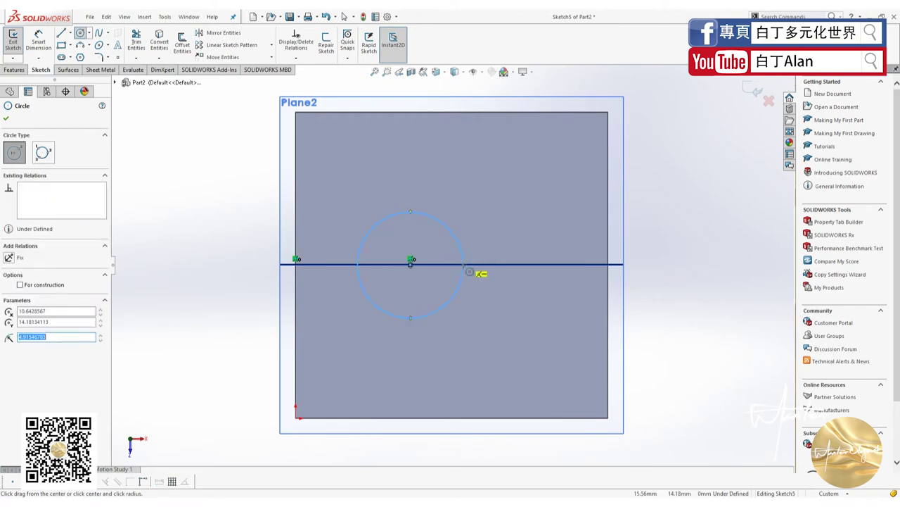
key("Escape")
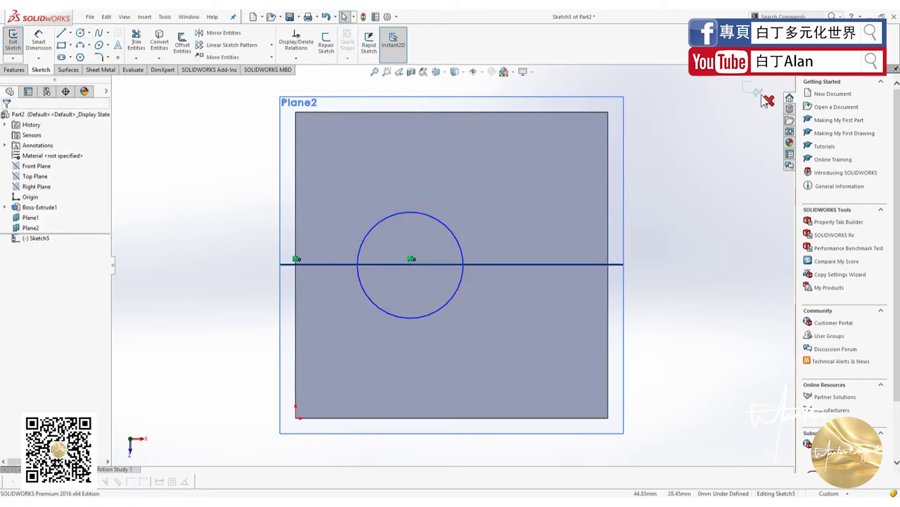
key("ctrl+b")
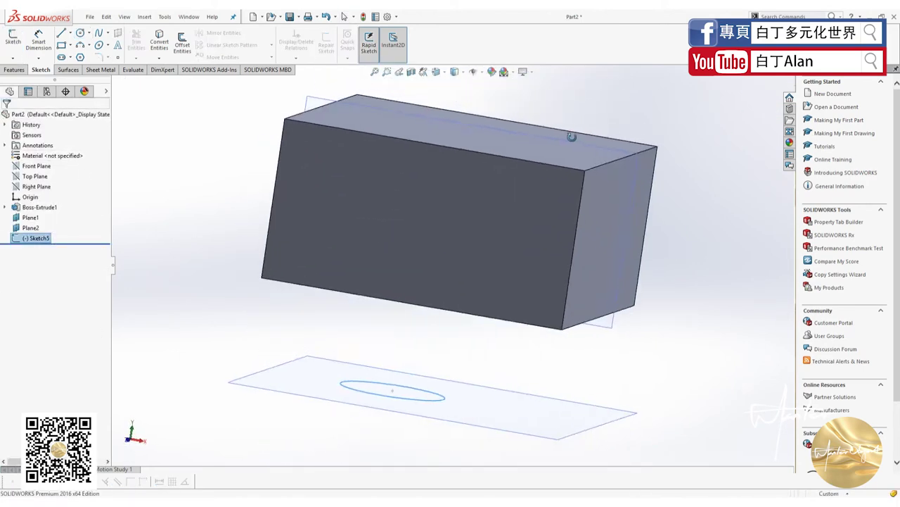
mouse_move(571, 137)
middle_mouse_down()
mouse_move(317, 239)
mouse_move(332, 125)
middle_mouse_up()
left_click(332, 125)
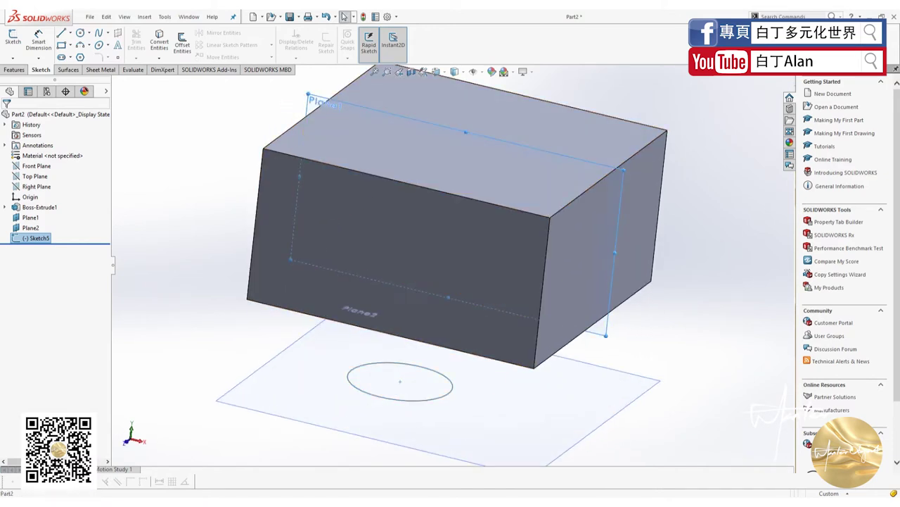
On Plane1, viewed normal, sketch a spline from the circle's edge looping up across the plane
left_click(14, 42)
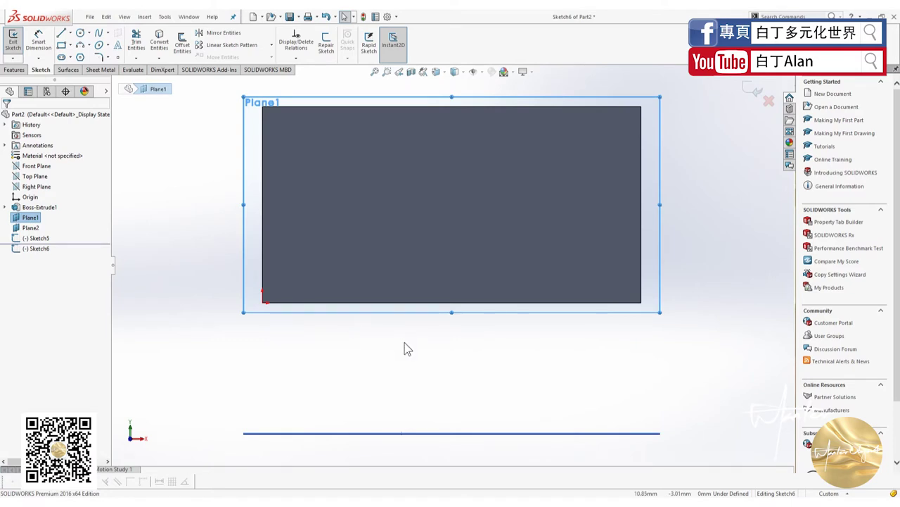
left_click(81, 33)
left_click(98, 33)
middle_click_drag(355, 208, 353, 402)
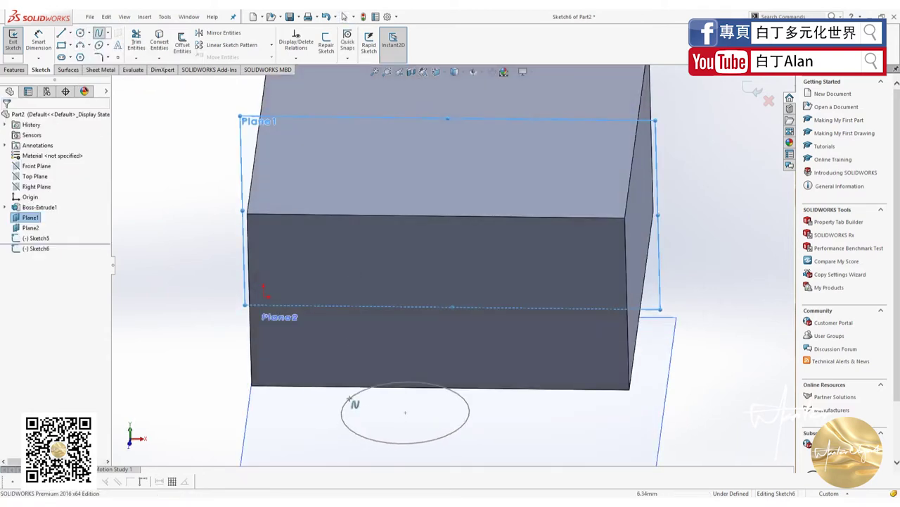
key("ctrl+1")
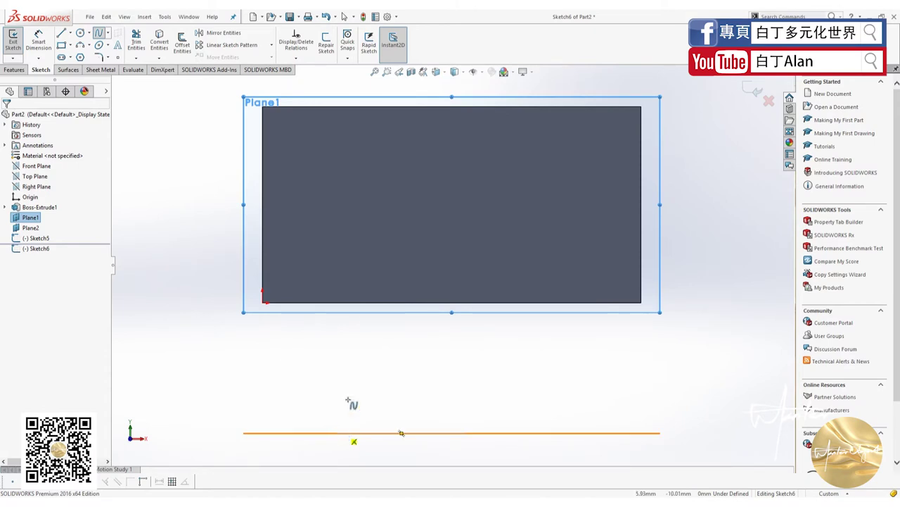
left_click(337, 432)
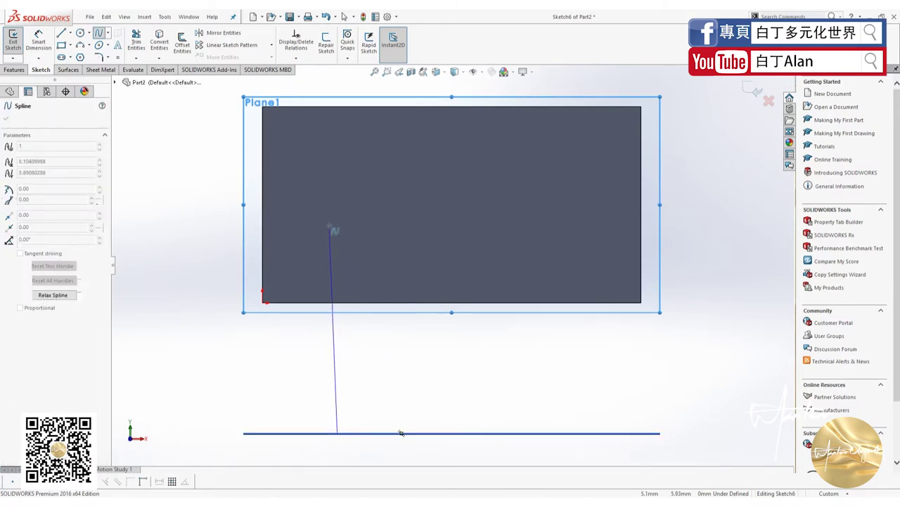
left_click(337, 224)
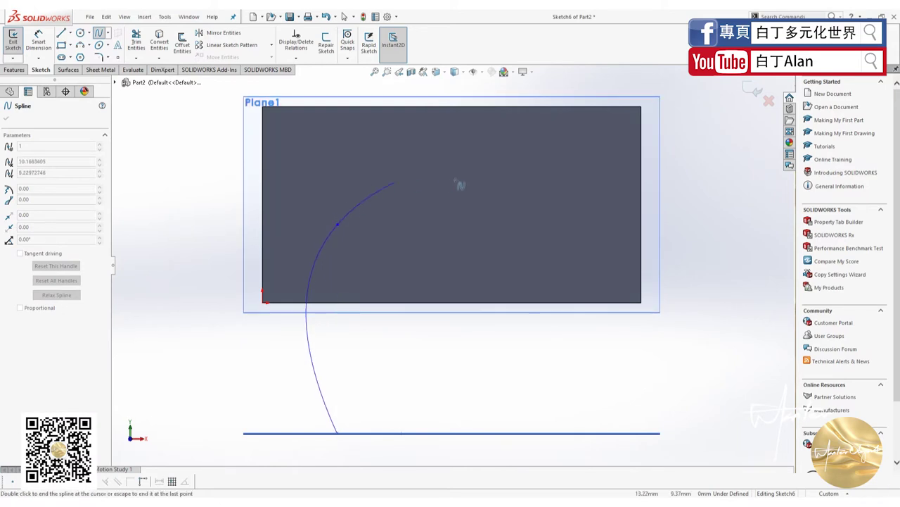
left_click(507, 178)
left_click(742, 267)
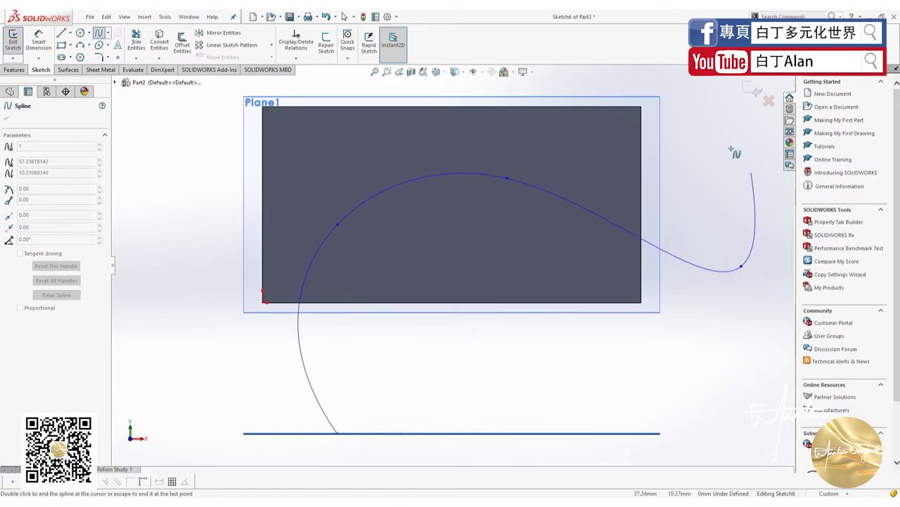
left_click(588, 94)
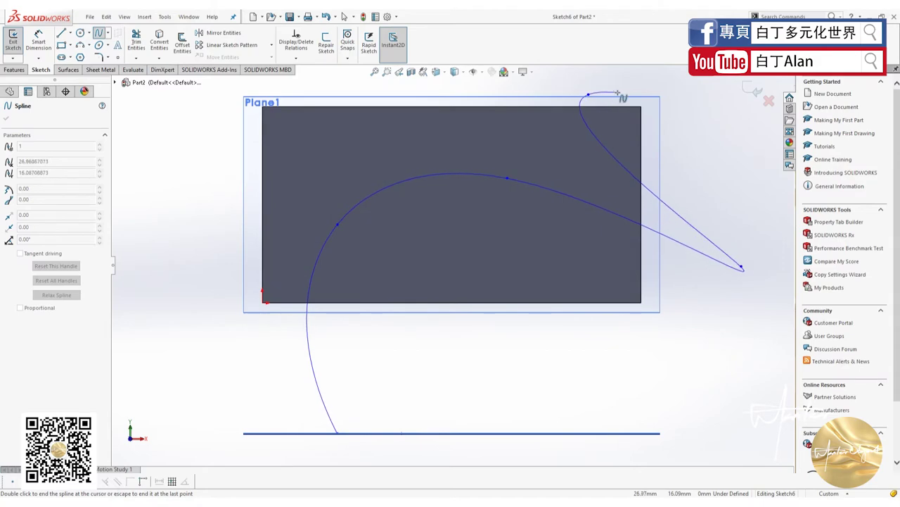
left_click(755, 94)
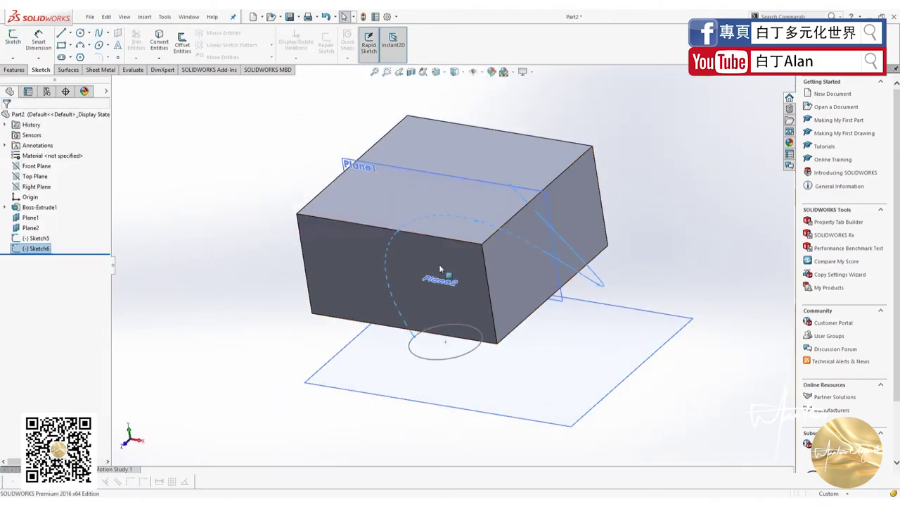
Swept-cut the block with the Sketch5 circle as profile along the Sketch6 spline path
scroll(415, 350, "down", 2)
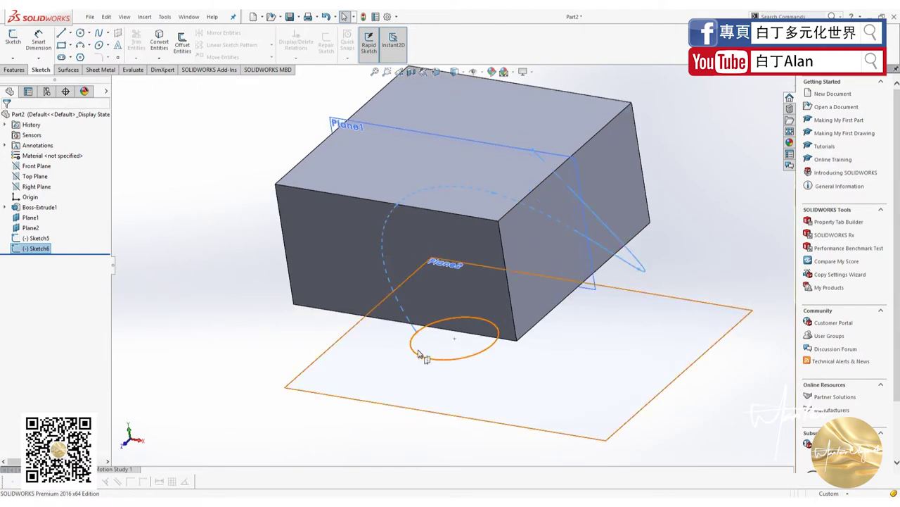
left_click(238, 324)
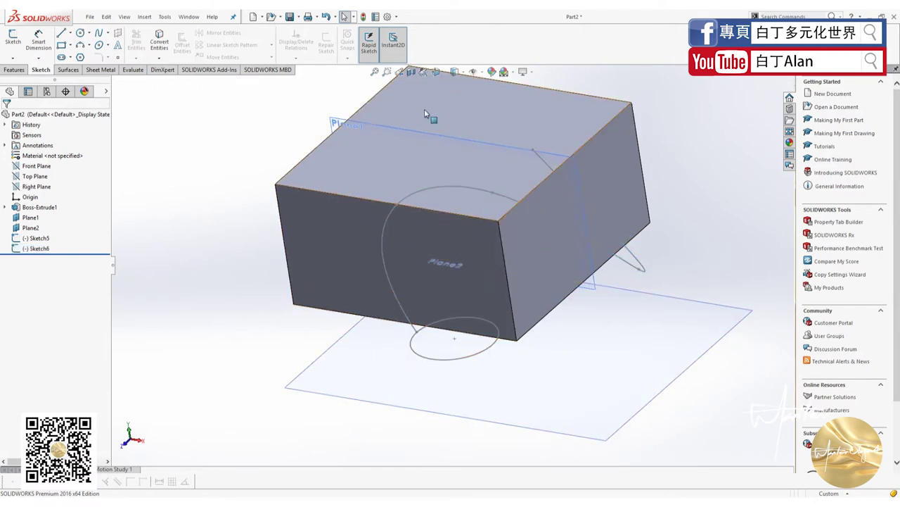
left_click(14, 69)
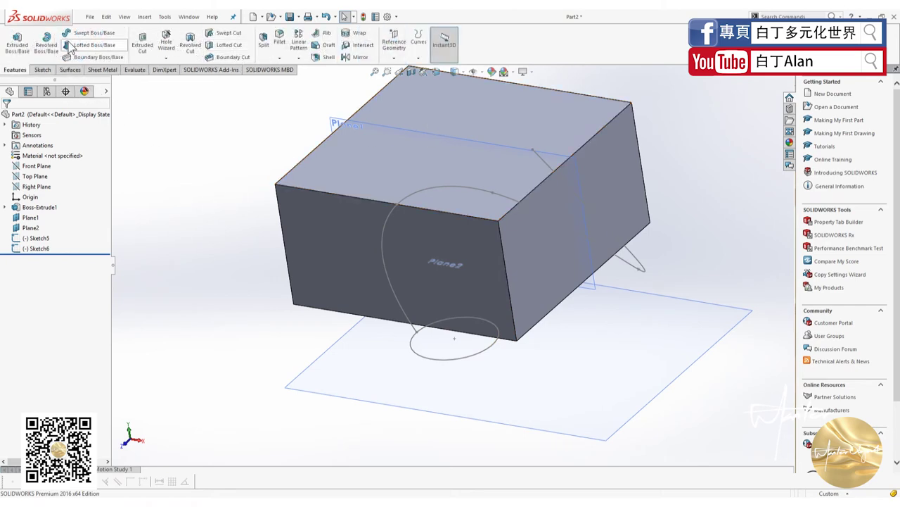
left_click(224, 33)
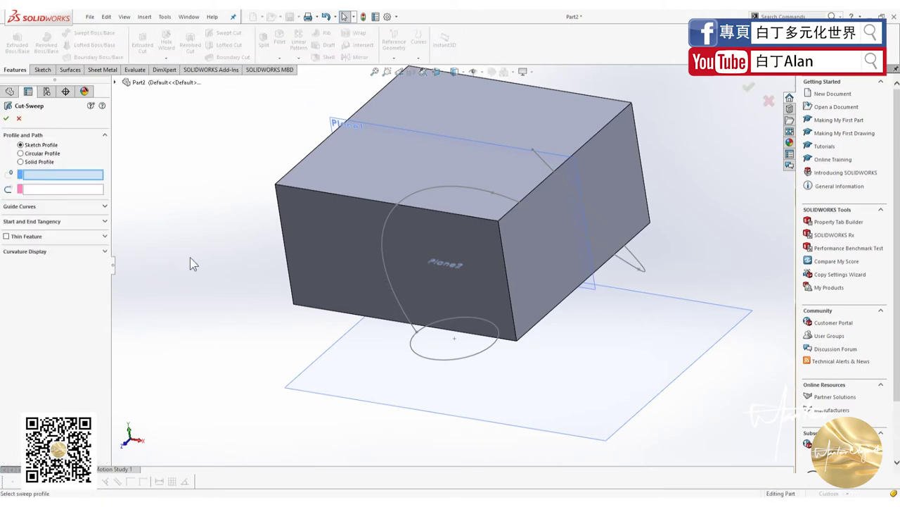
left_click(413, 350)
left_click(386, 216)
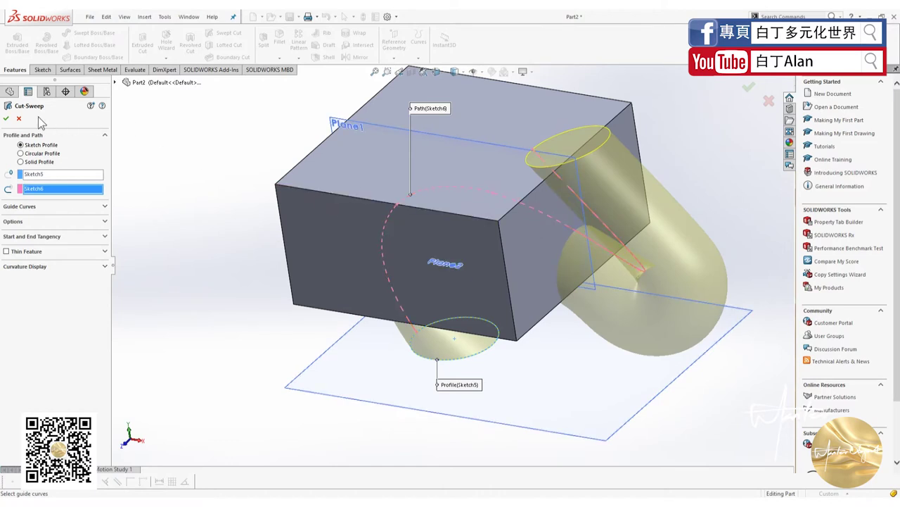
left_click(104, 223)
left_click(105, 222)
left_click(104, 206)
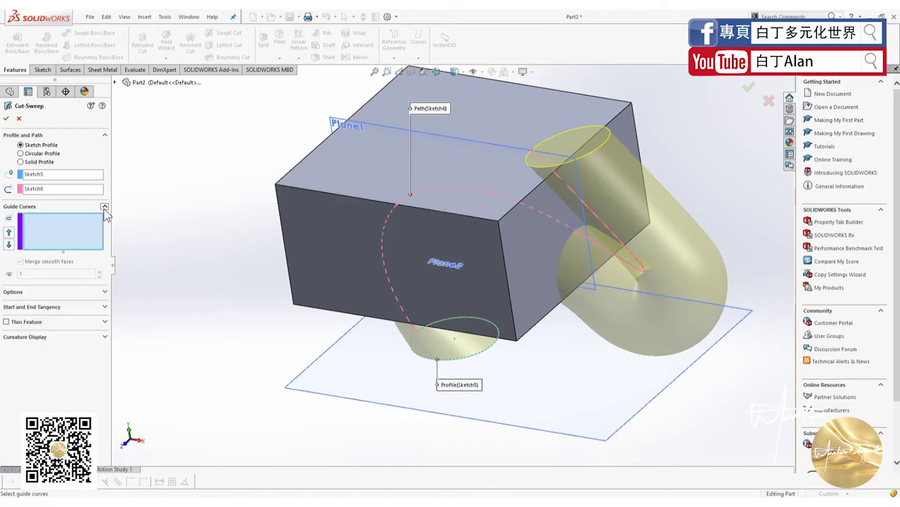
left_click(104, 207)
left_click(8, 118)
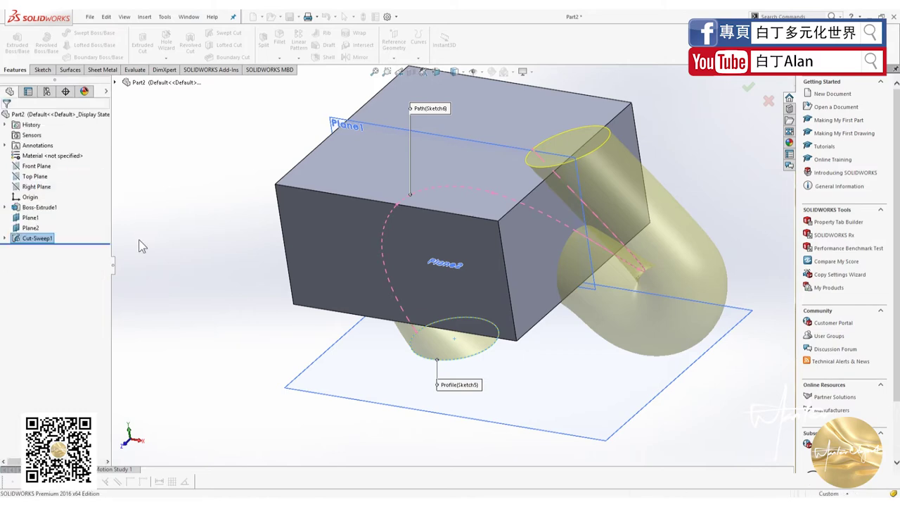
mouse_move(141, 242)
middle_mouse_down()
mouse_move(364, 292)
mouse_move(424, 153)
mouse_move(410, 261)
mouse_move(566, 252)
mouse_move(491, 310)
mouse_move(477, 338)
middle_mouse_up()
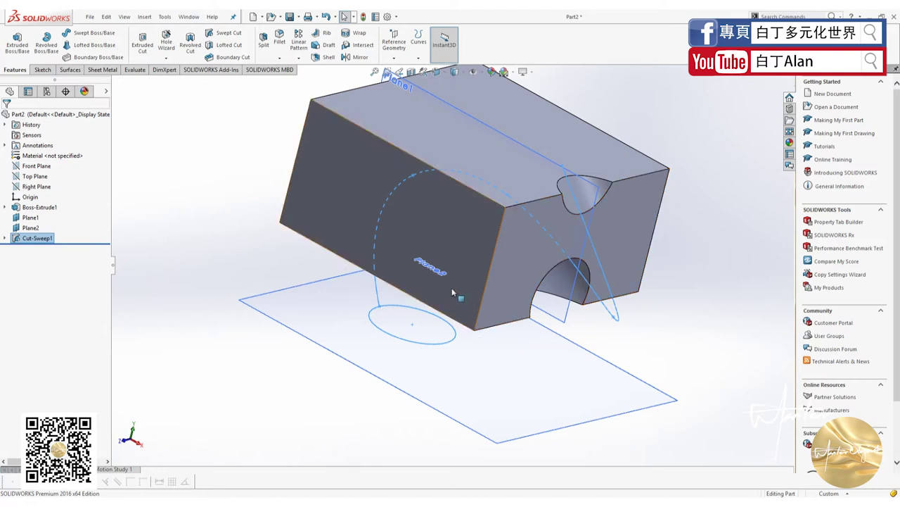
Delete the Cut-Sweep1 feature from the tree, leaving its two sketches in place
middle_click_drag(222, 205, 203, 239)
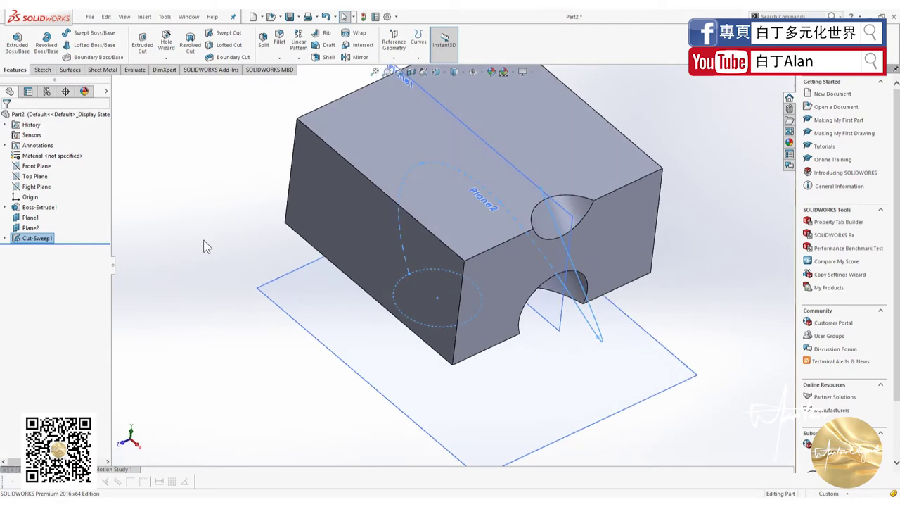
left_click(6, 239)
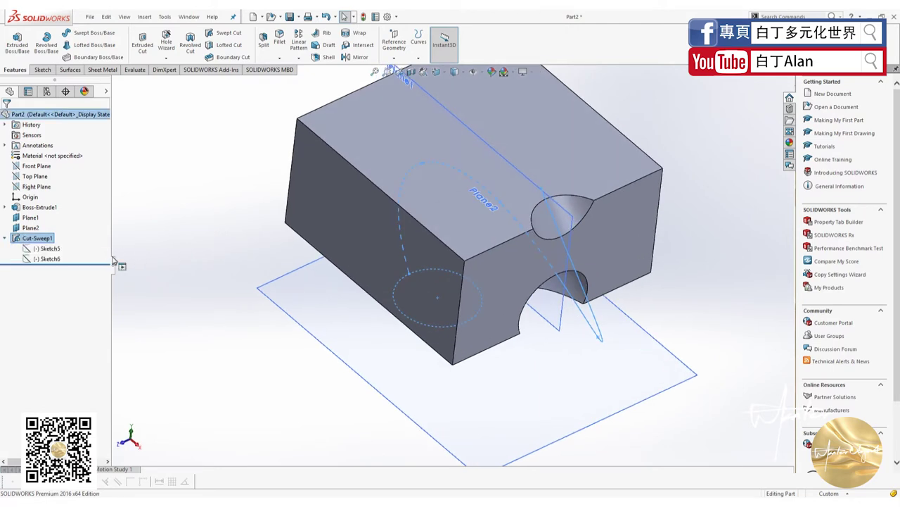
left_click(33, 239)
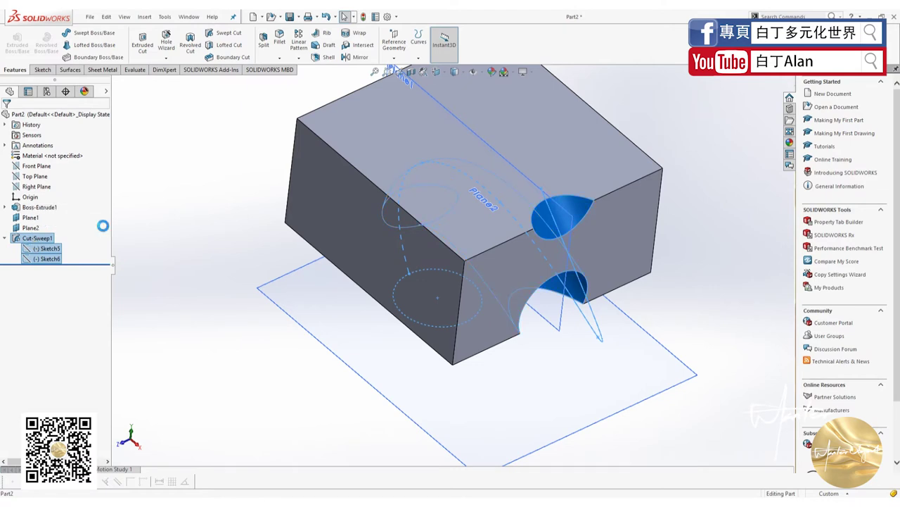
key("Delete")
Delete Boss-Extrude1, Plane1, Plane2 and all sketches including Sketch4
left_click_drag(56, 265, 29, 214)
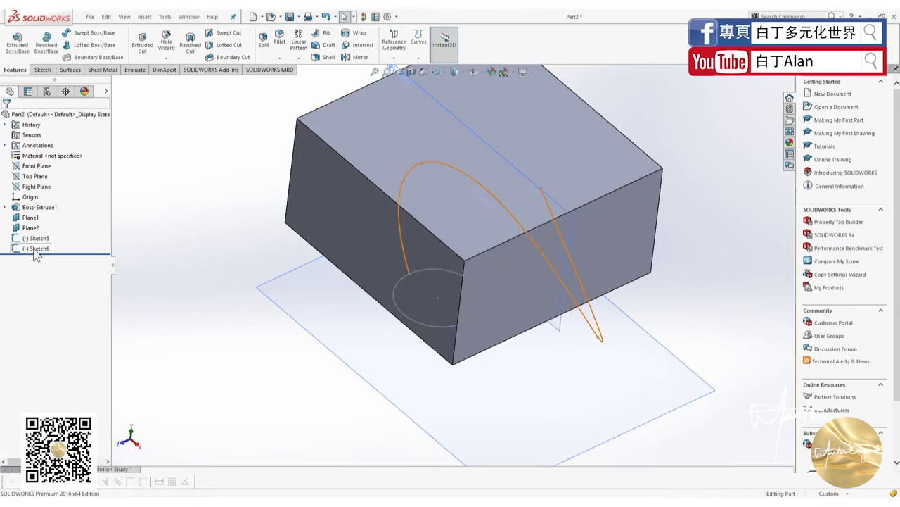
left_click(30, 208, "ctrl")
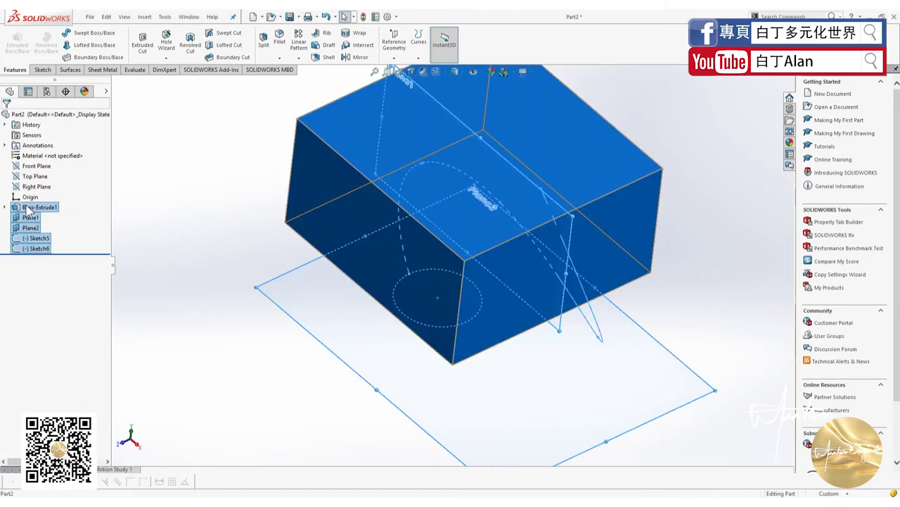
key("Delete")
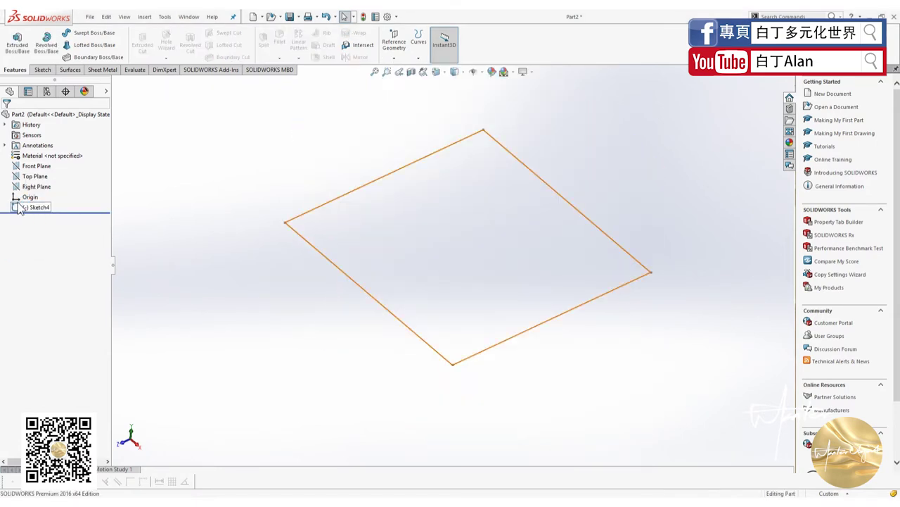
left_click(30, 210)
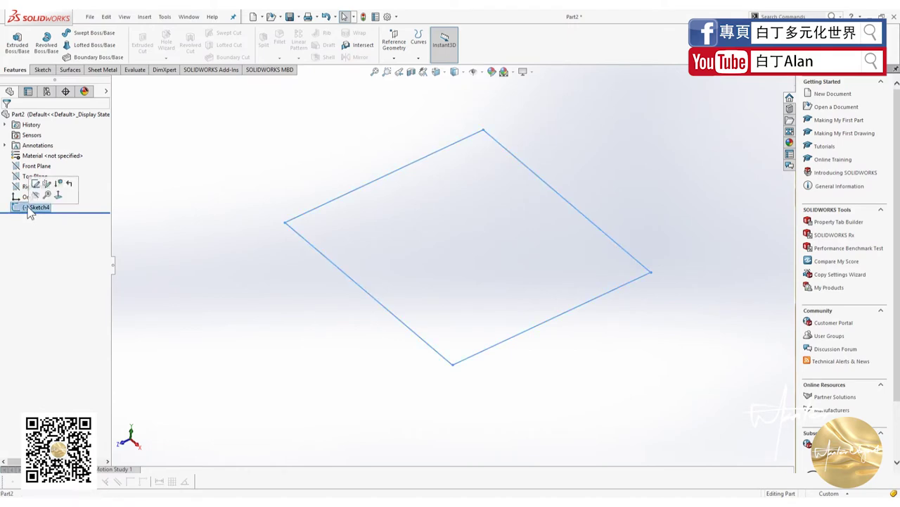
key("Delete")
Select Right Plane and tilt the view to look down on it at an angle
left_click(31, 186)
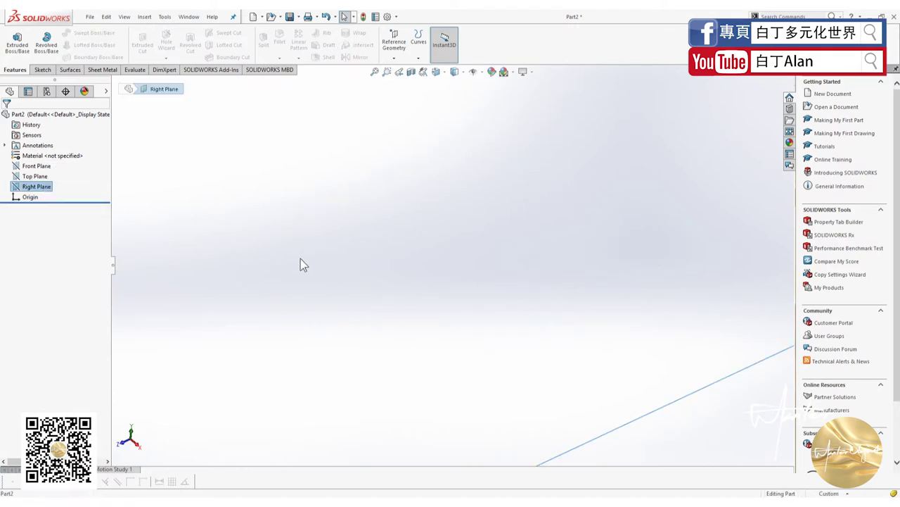
middle_click_drag(300, 265, 508, 325)
mouse_move(558, 229)
middle_mouse_down()
mouse_move(427, 238)
mouse_move(408, 221)
middle_mouse_up()
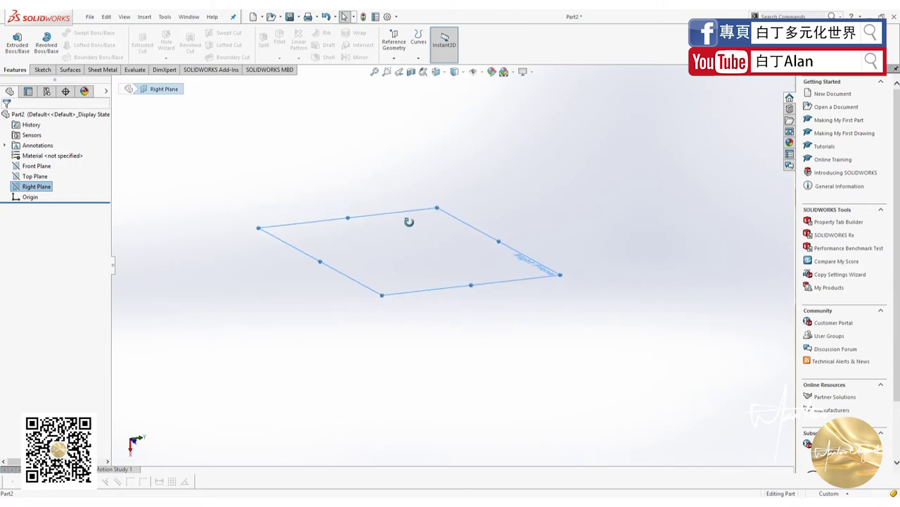
Create three flipped reference planes offset from Right Plane, 30 mm apart
left_click(401, 60)
left_click(400, 69)
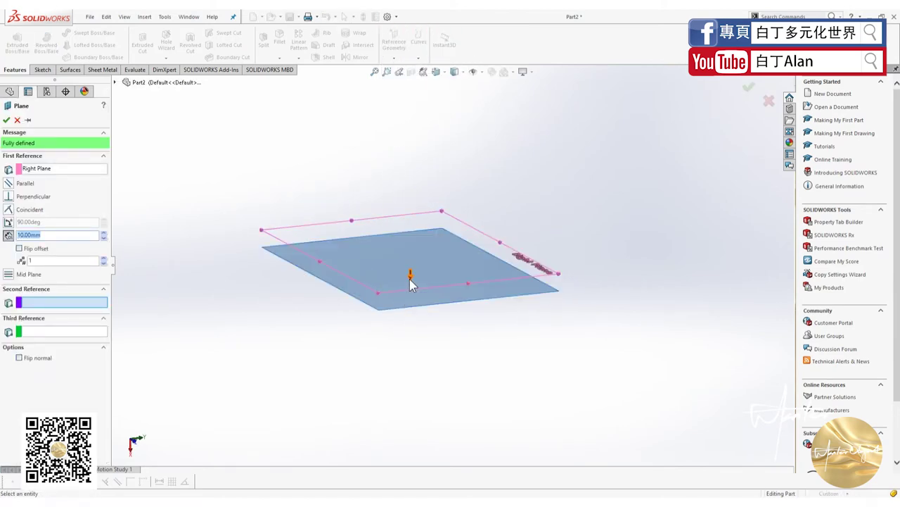
left_click(20, 249)
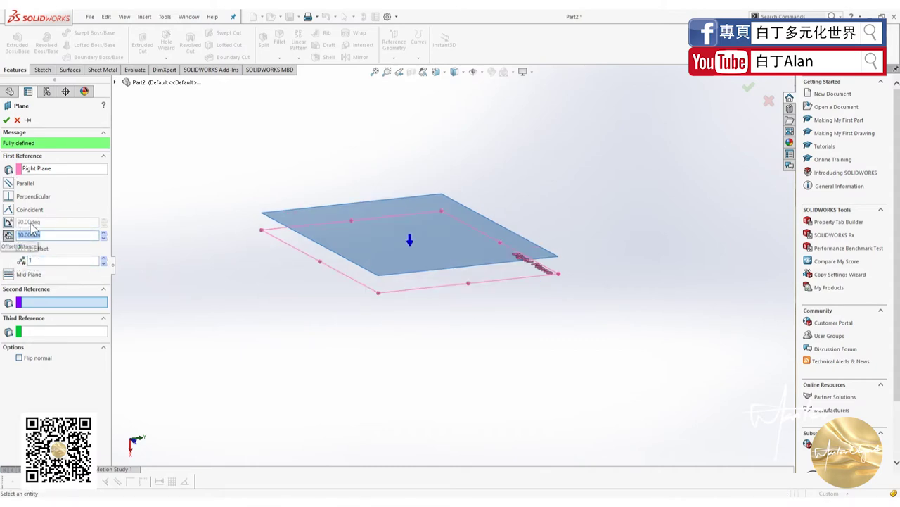
scroll(55, 235, "up", 1)
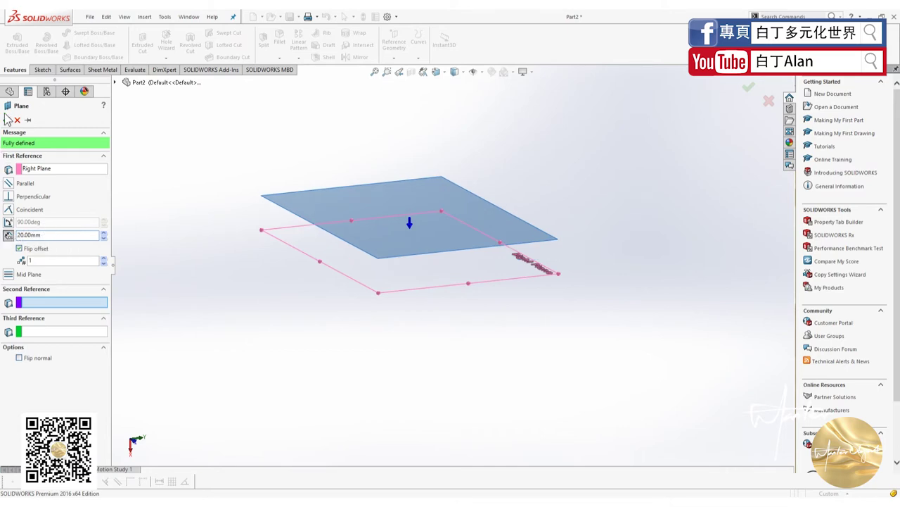
scroll(37, 261, "up", 2)
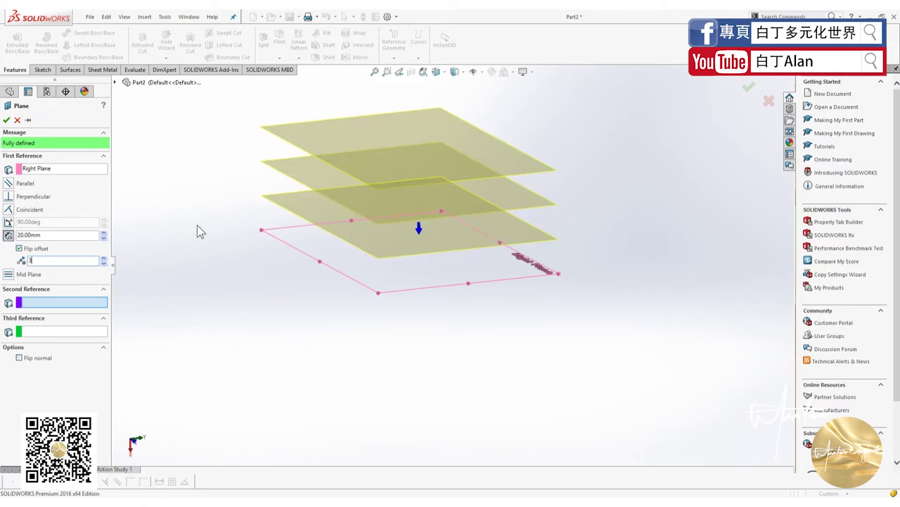
left_click(46, 236)
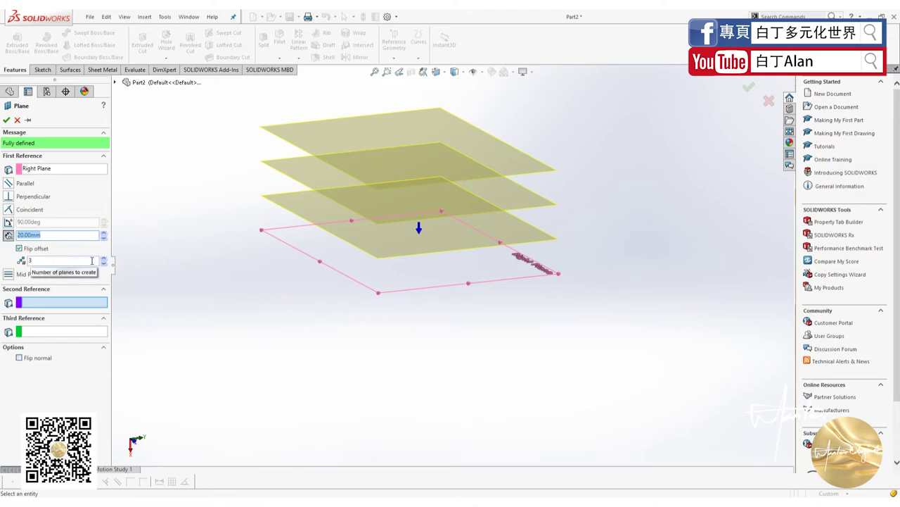
type("30")
key("Return")
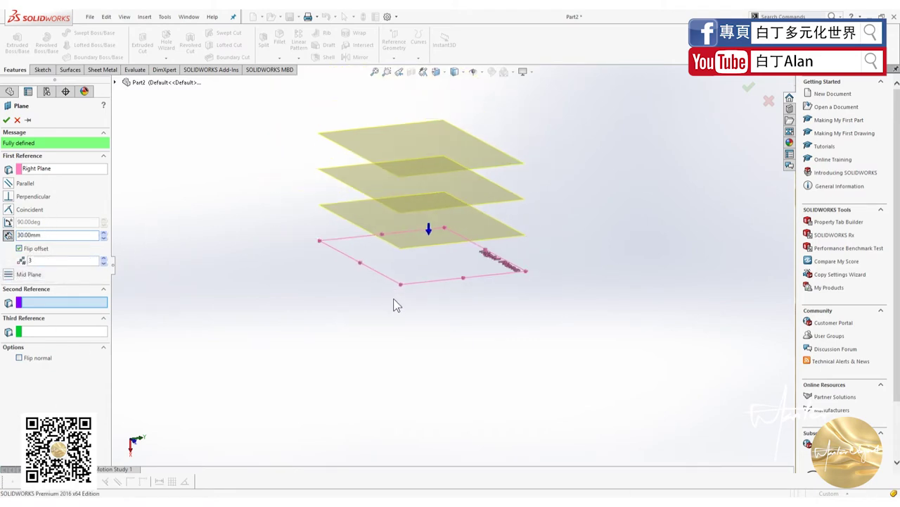
middle_click_drag(393, 298, 439, 345)
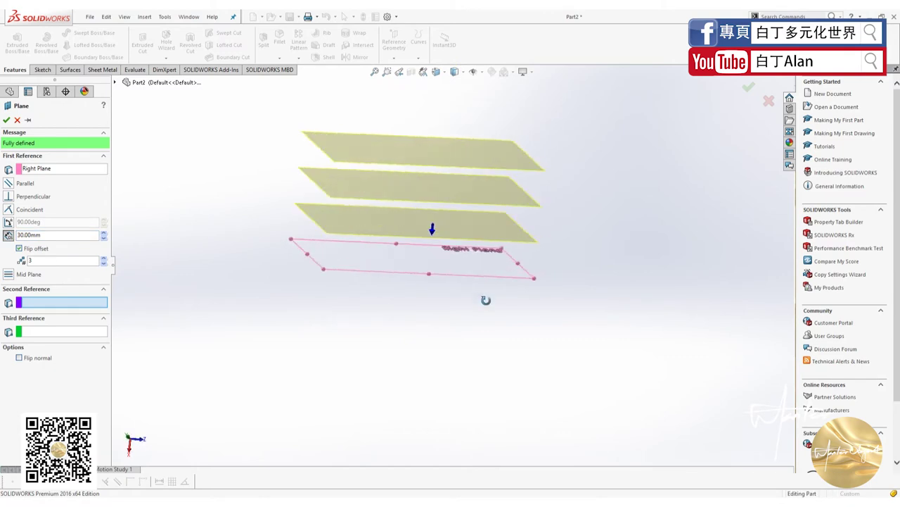
left_click(6, 122)
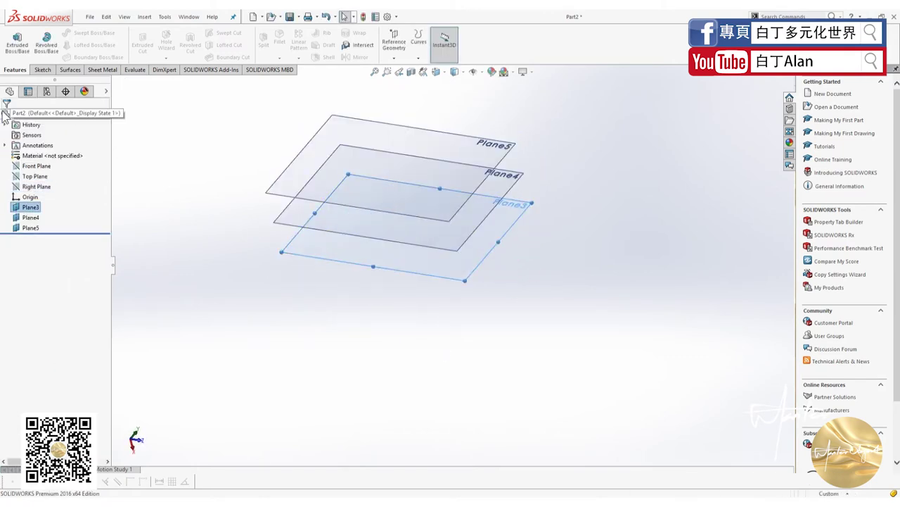
Redefine Plane3 to reference Top Plane instead of Right Plane, at 30 mm
left_click(46, 187)
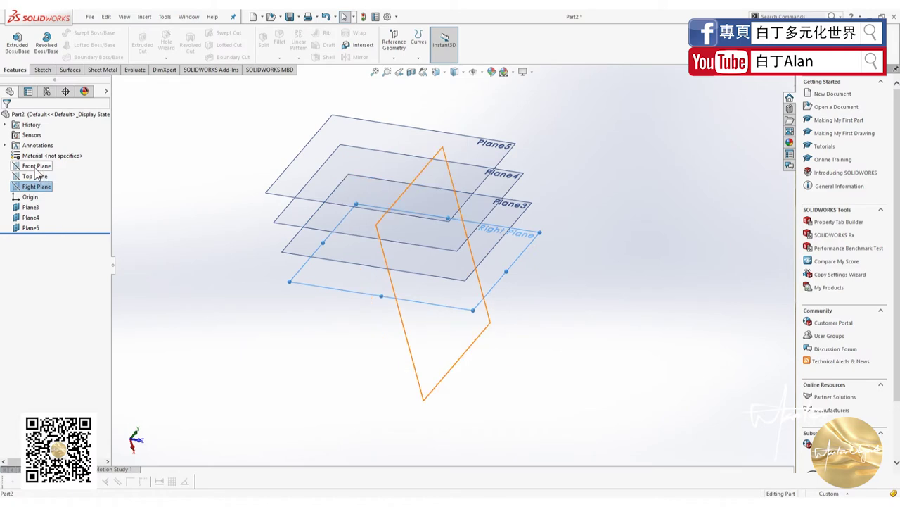
left_click(170, 262)
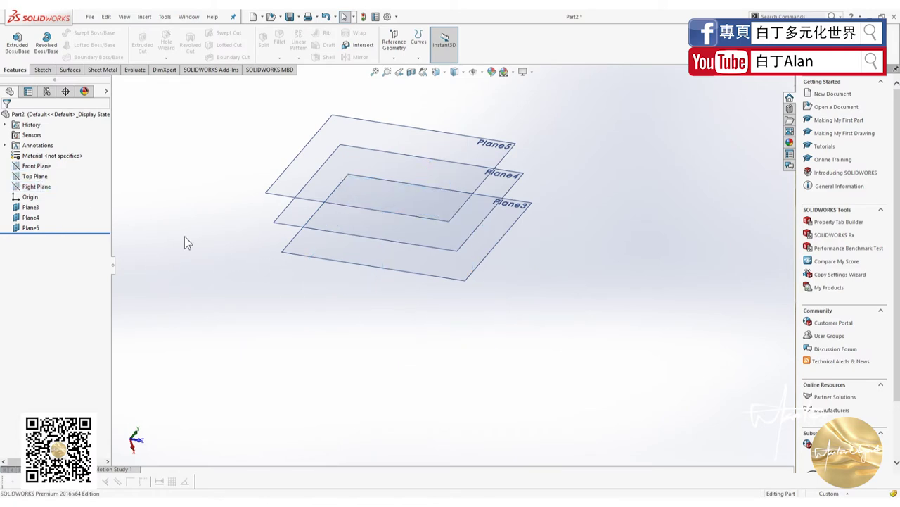
left_click(34, 176)
left_click(33, 187)
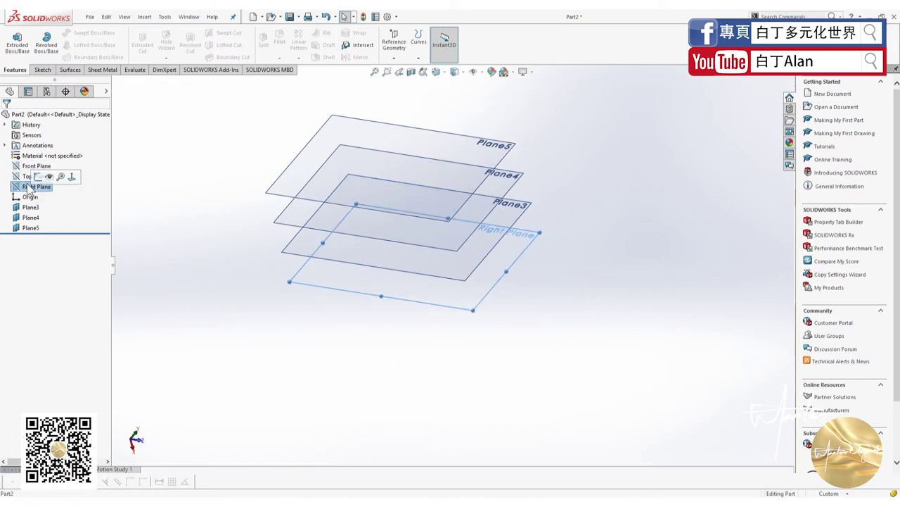
right_click(39, 193)
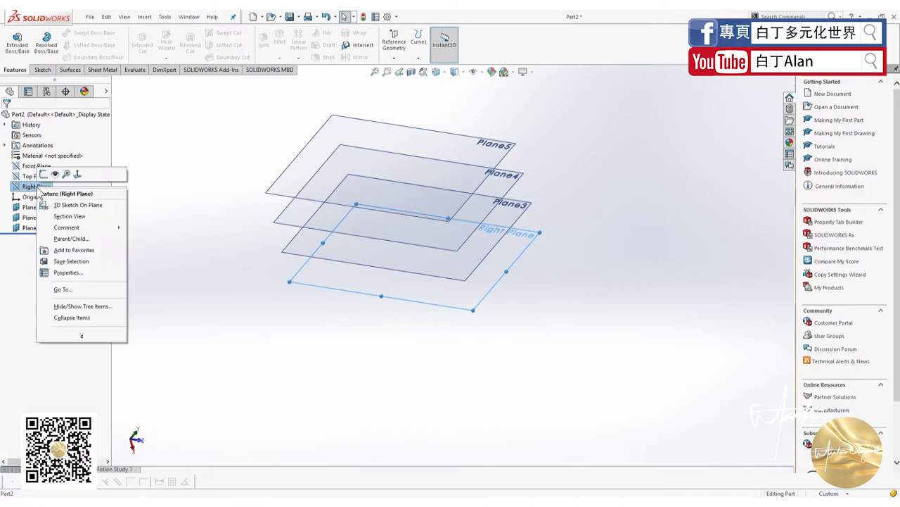
left_click(30, 208)
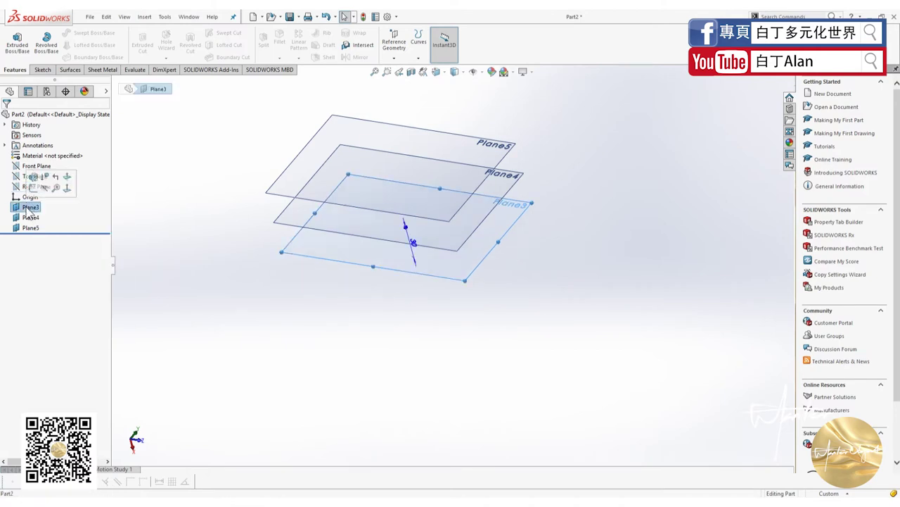
left_click(33, 176)
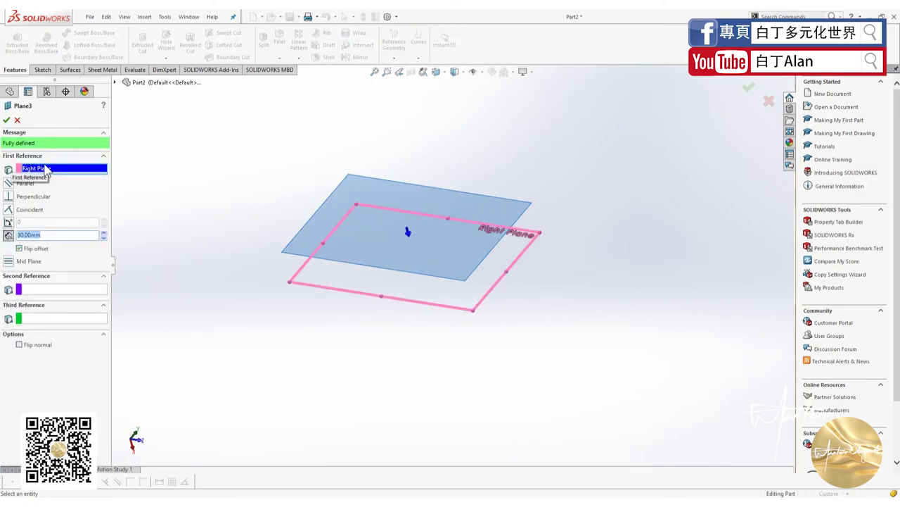
left_click(124, 83)
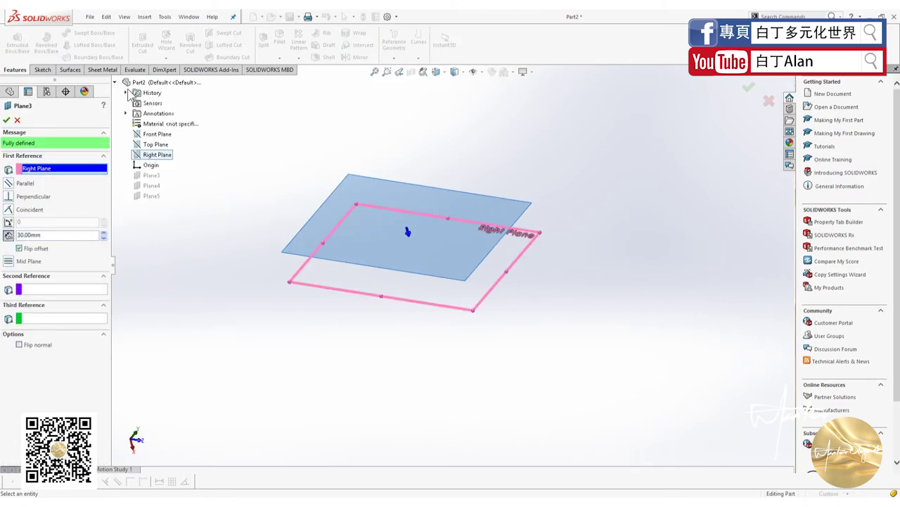
left_click(155, 143)
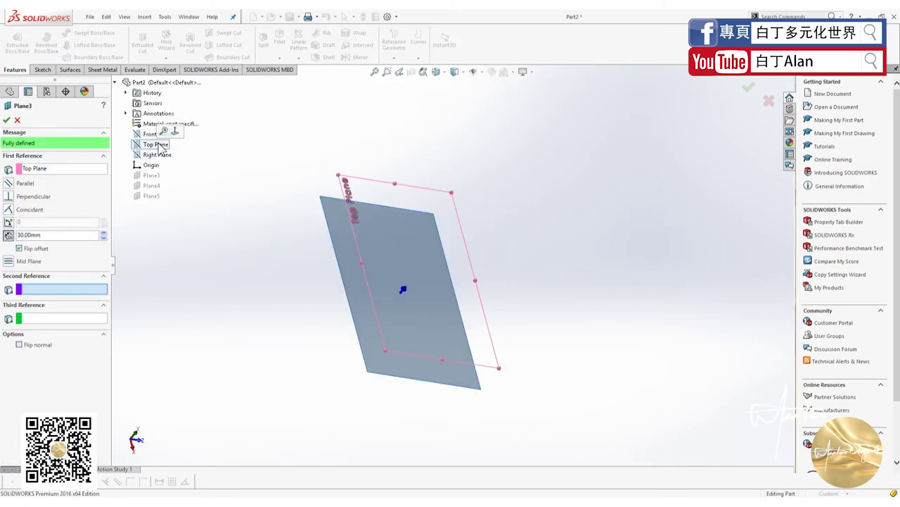
left_click(7, 120)
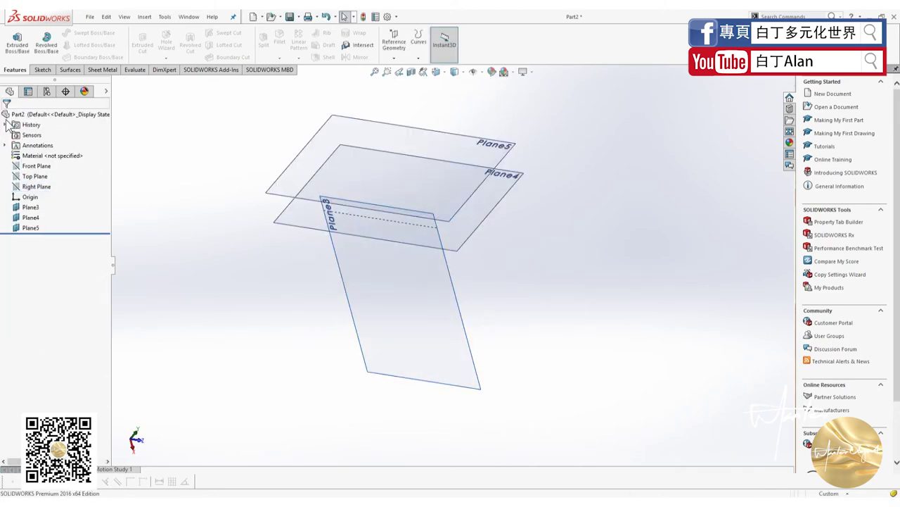
Redefine Plane4 to reference Top Plane at a 60 mm offset
left_click(31, 217)
left_click(28, 227, "ctrl")
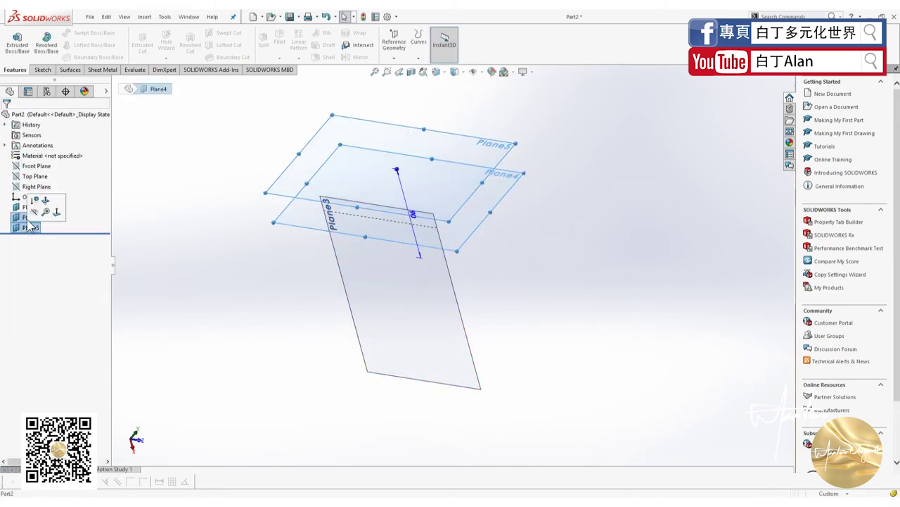
right_click(22, 222)
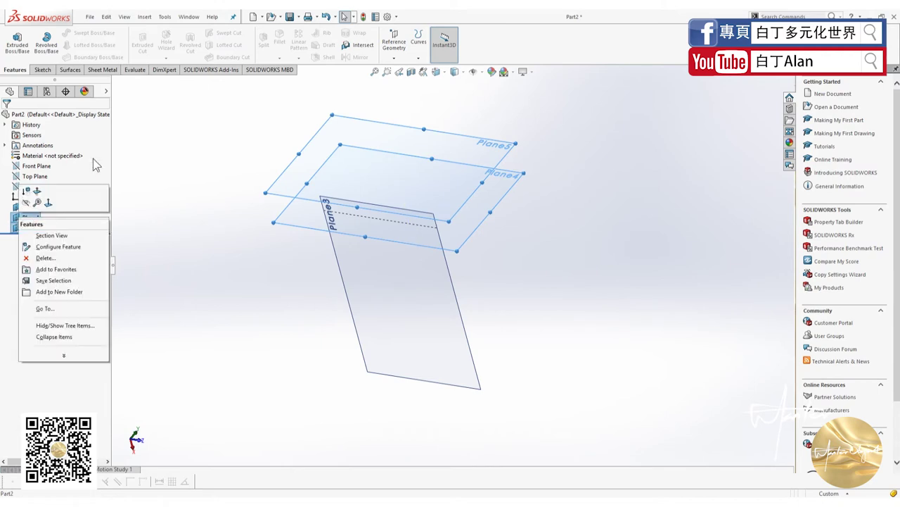
key("Escape")
left_click(187, 247)
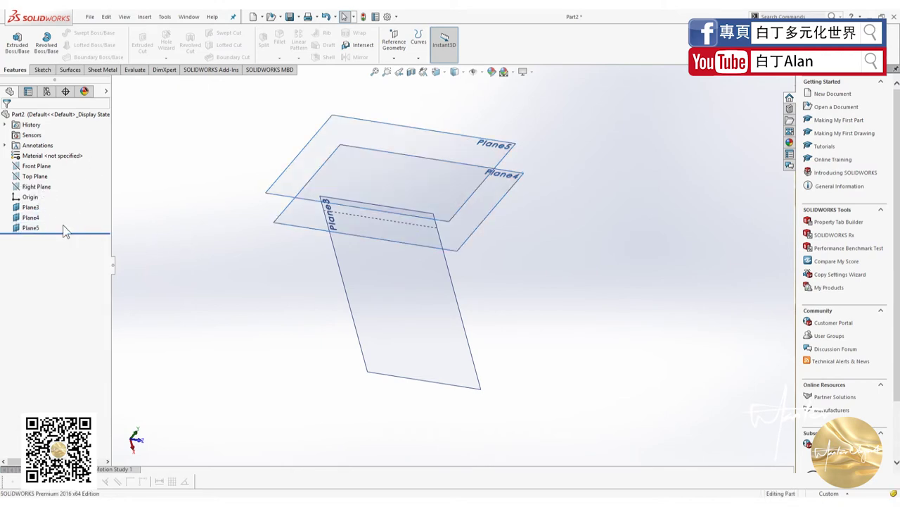
right_click(30, 217)
left_click(40, 191)
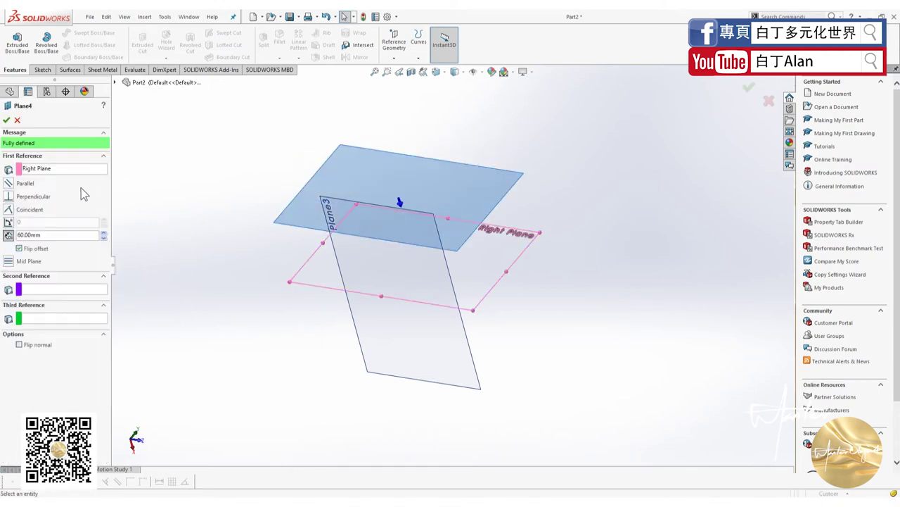
left_click(116, 82)
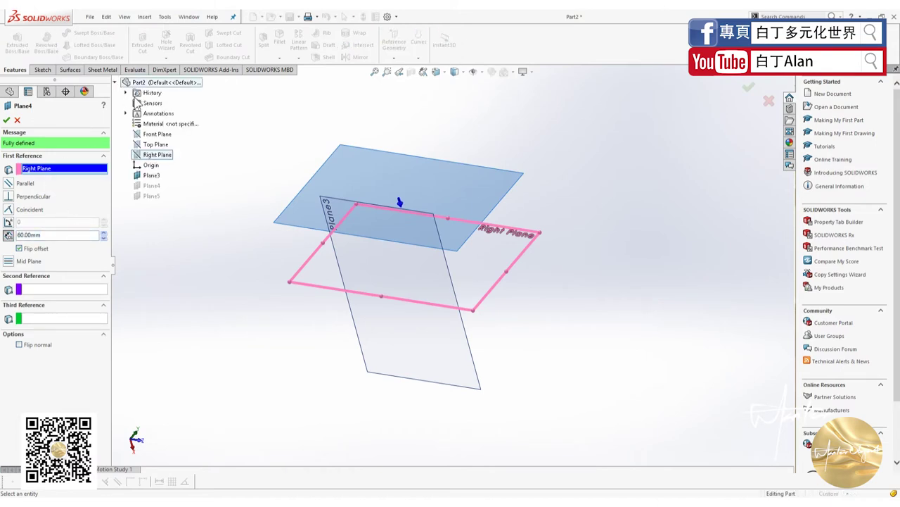
left_click(155, 144)
left_click(5, 121)
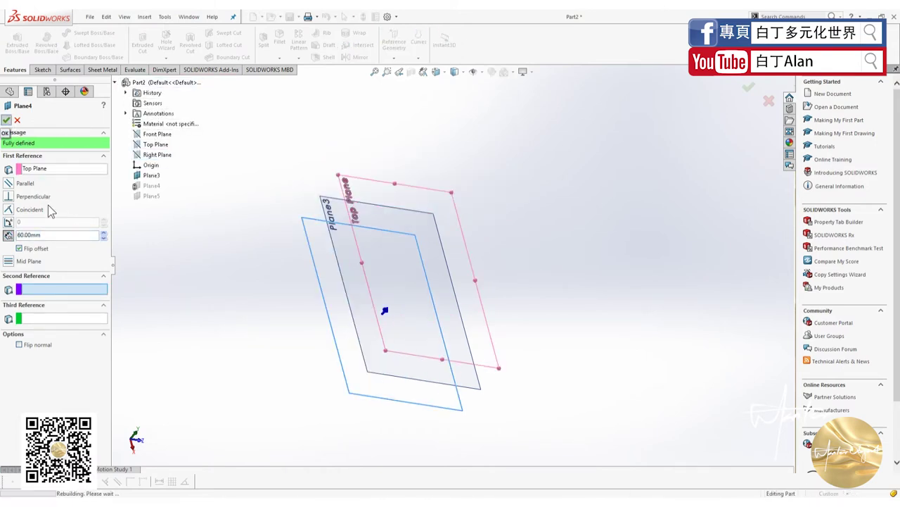
Redefine Plane5 to reference Top Plane at a 90 mm offset
left_click(30, 227)
right_click(30, 225)
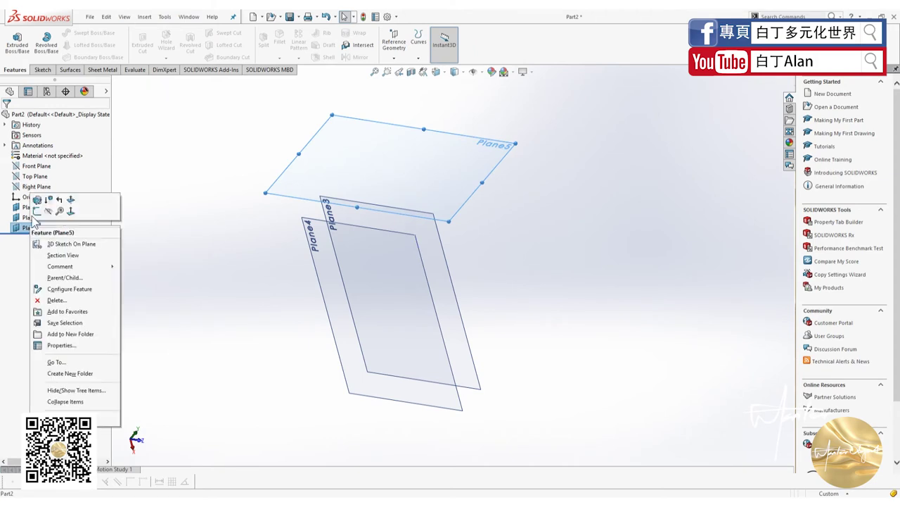
left_click(35, 210)
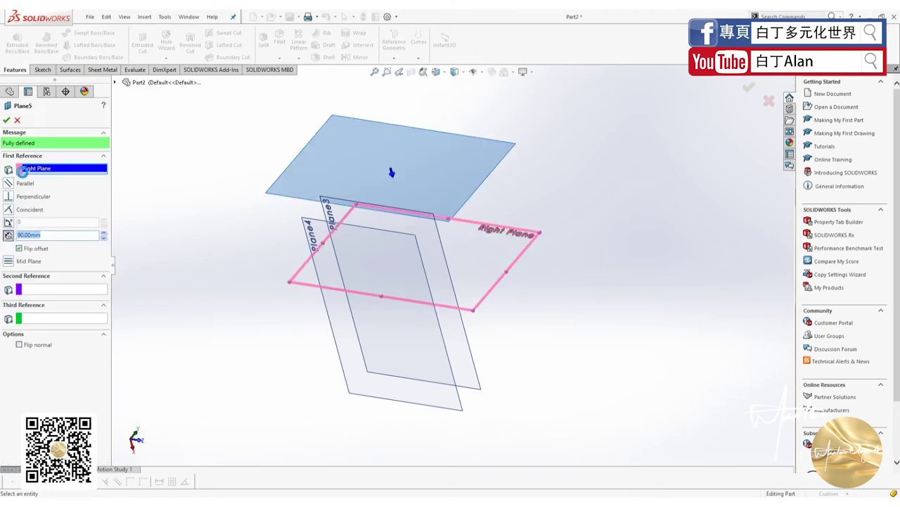
left_click(115, 82)
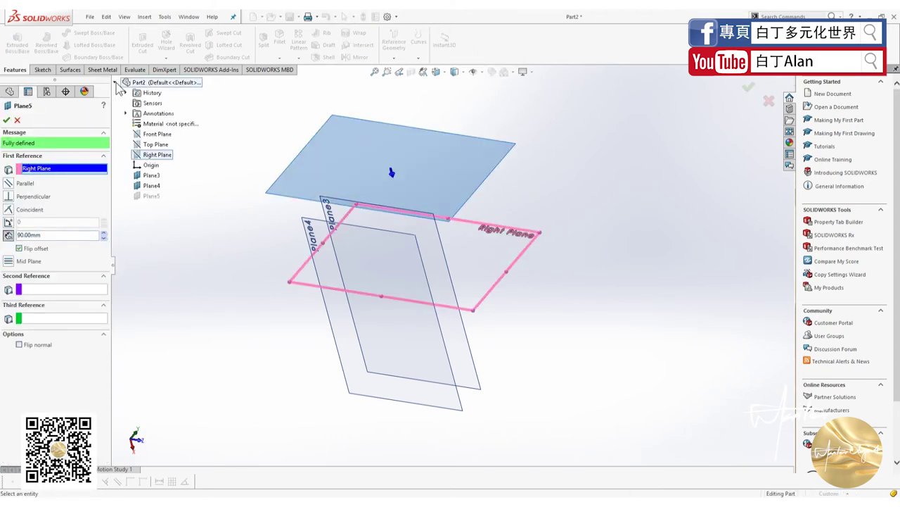
left_click(155, 144)
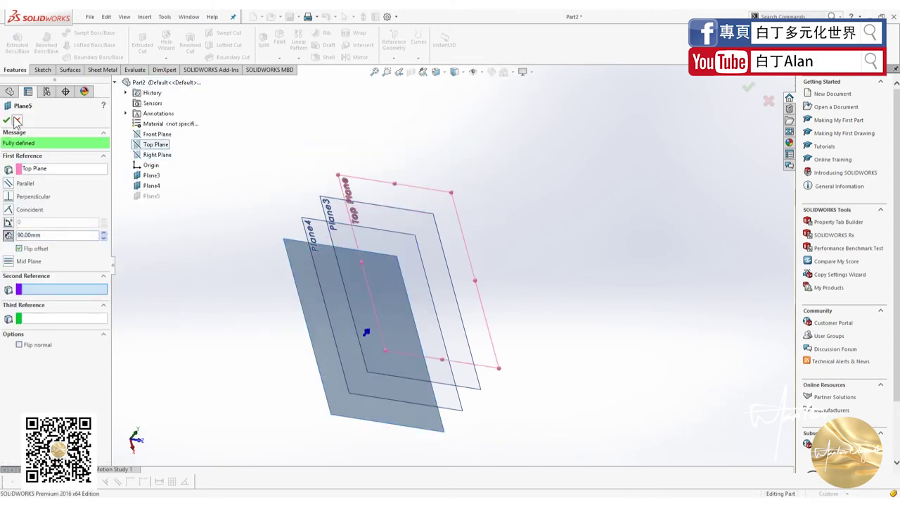
left_click(310, 320)
Show the Top Plane, select it and orient the view normal to it
key("ctrl+8")
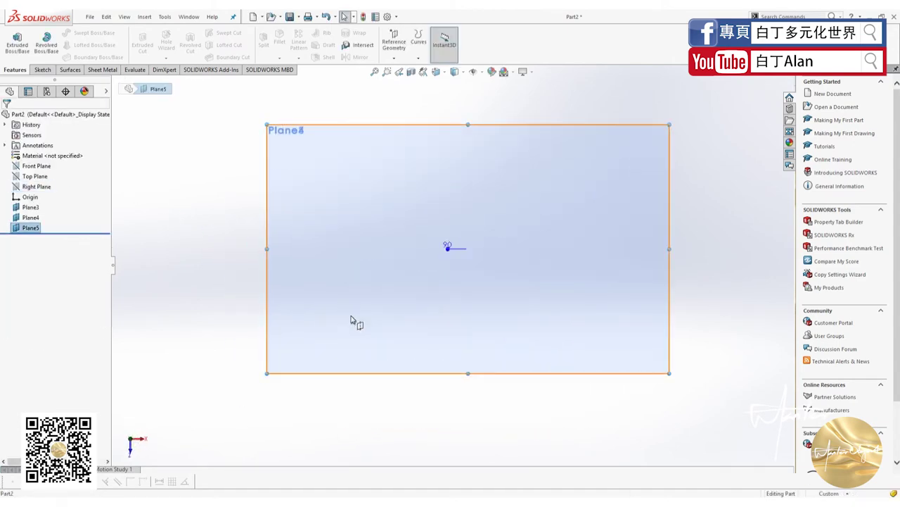
middle_click_drag(342, 256, 432, 272)
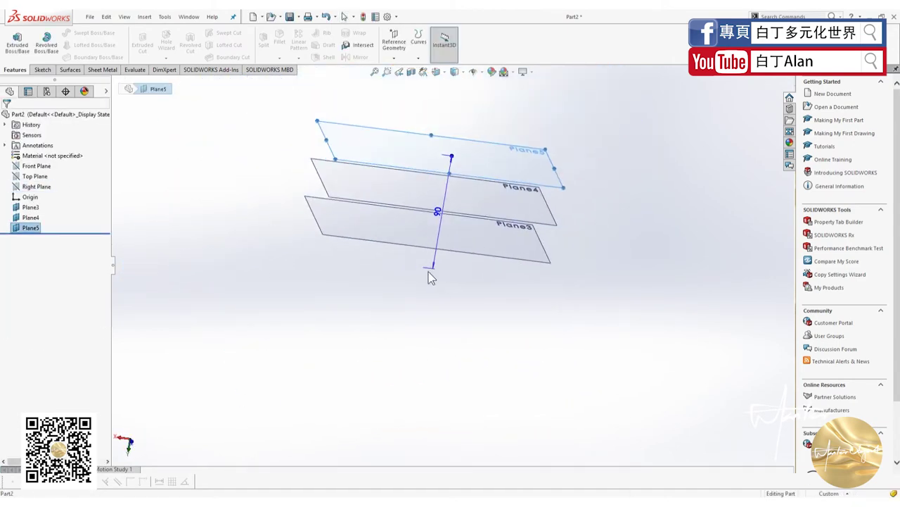
left_click(34, 176)
right_click(35, 176)
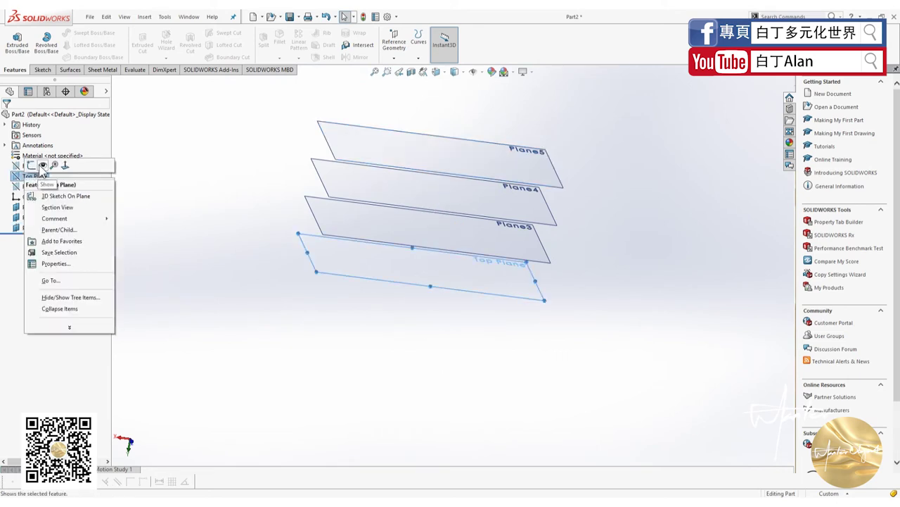
left_click(296, 317)
mouse_move(297, 309)
middle_mouse_down()
mouse_move(377, 332)
mouse_move(464, 296)
middle_mouse_up()
left_click(466, 292)
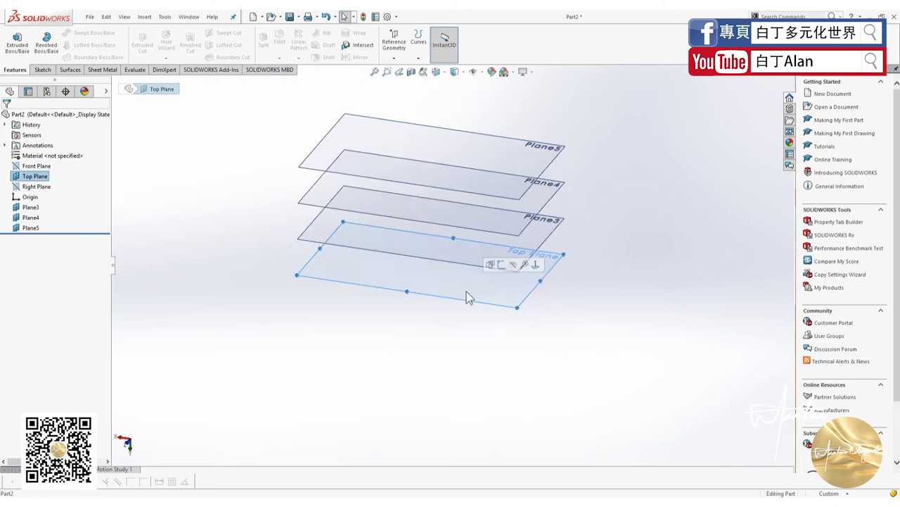
key("ctrl+8")
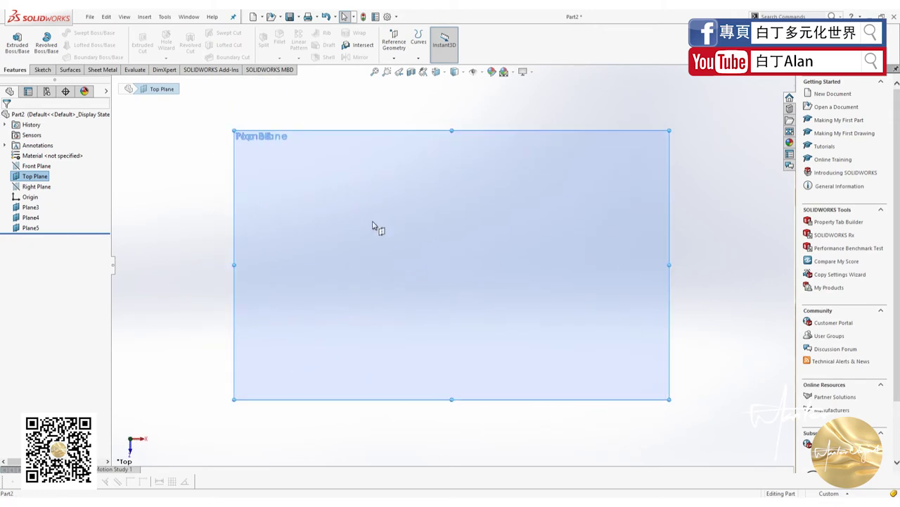
Draw a center rectangle on the Top Plane centred on the origin
left_click(50, 72)
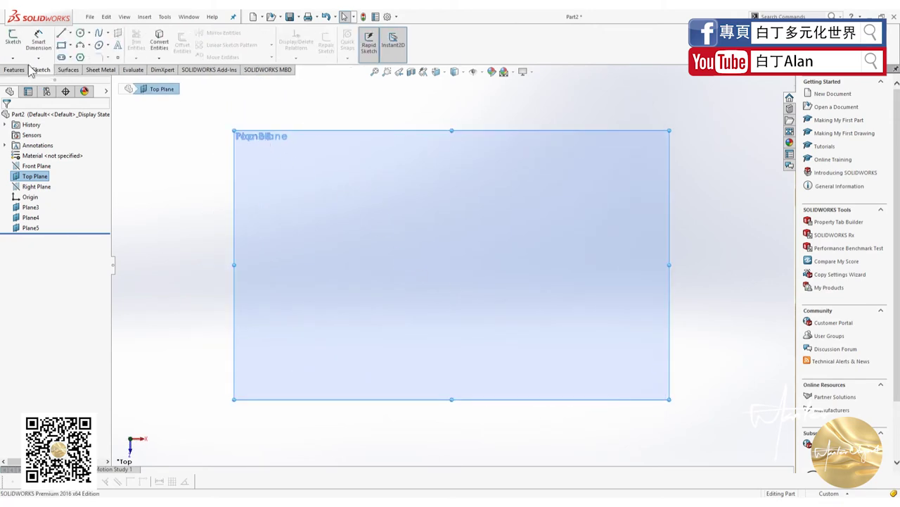
left_click(61, 44)
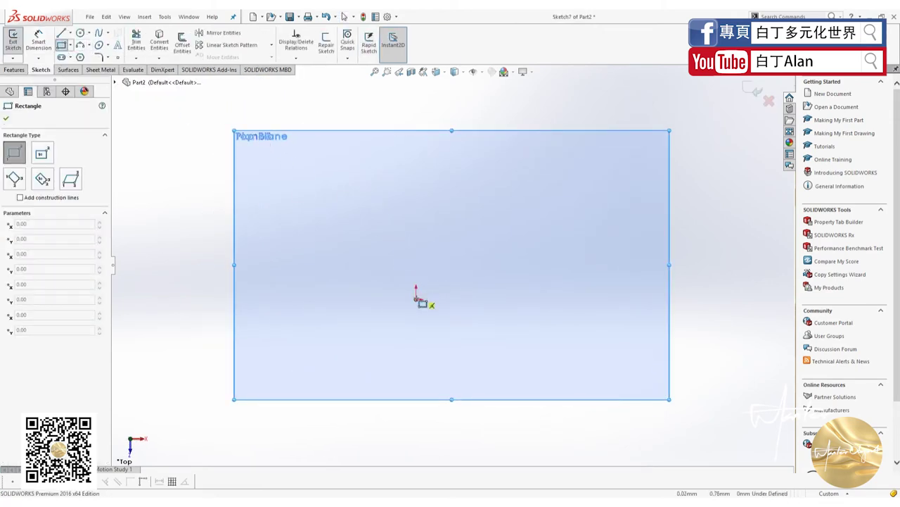
left_click(416, 299)
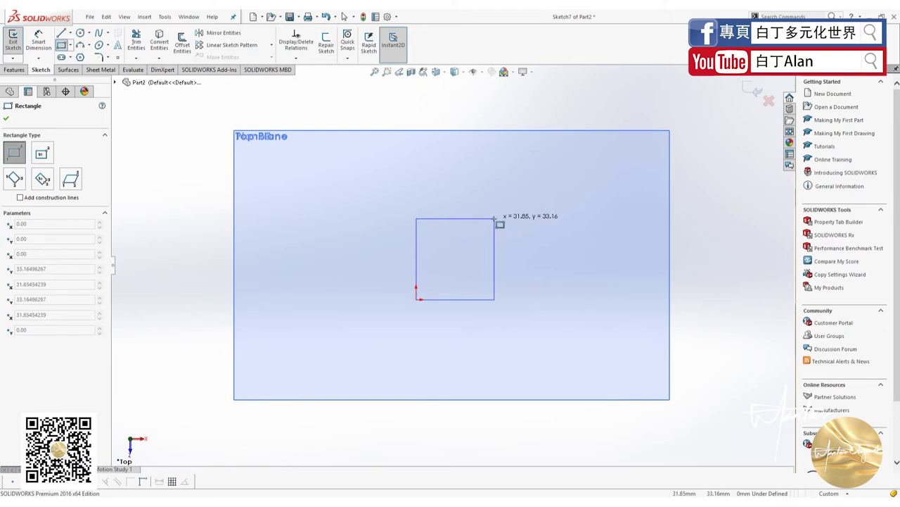
key("Escape")
left_click(70, 44)
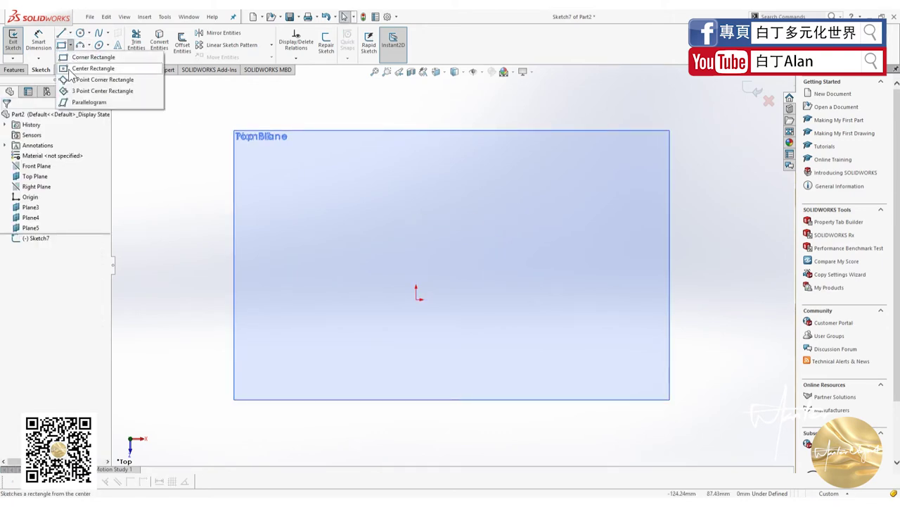
left_click(70, 68)
left_click(417, 299)
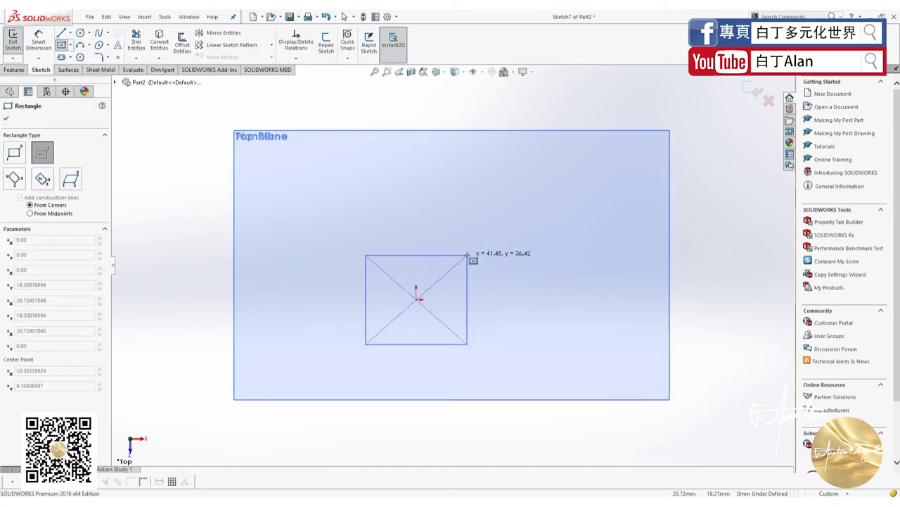
left_click(467, 255)
key("Escape")
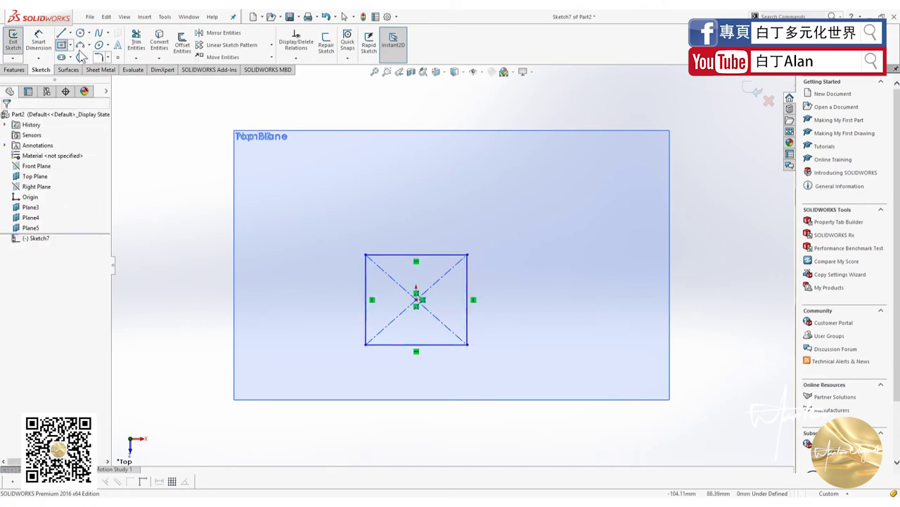
Dimension the rectangle's top edge to 40 mm
left_click(422, 255)
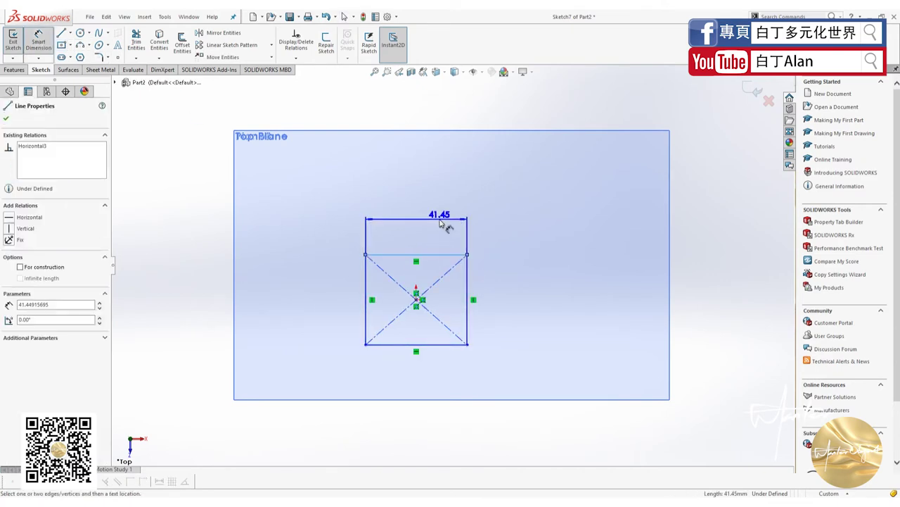
left_click(415, 218)
type("40")
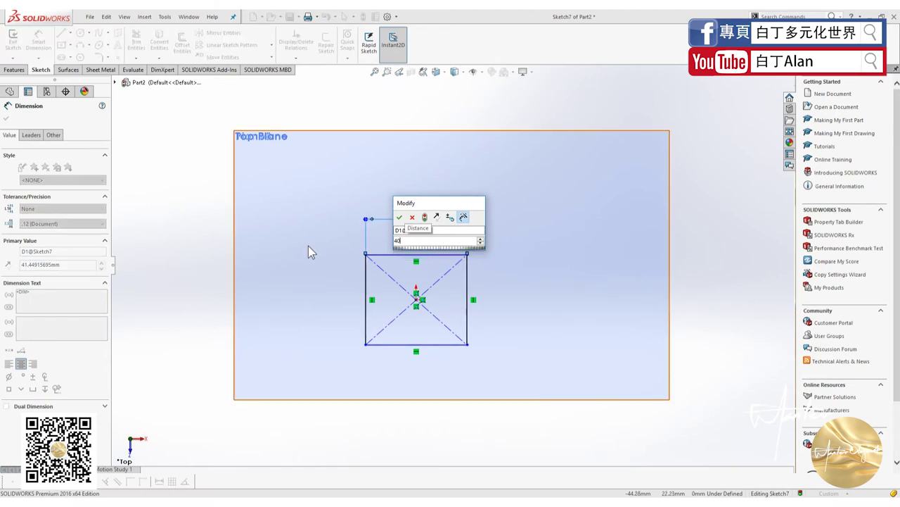
key("Return")
key("Escape")
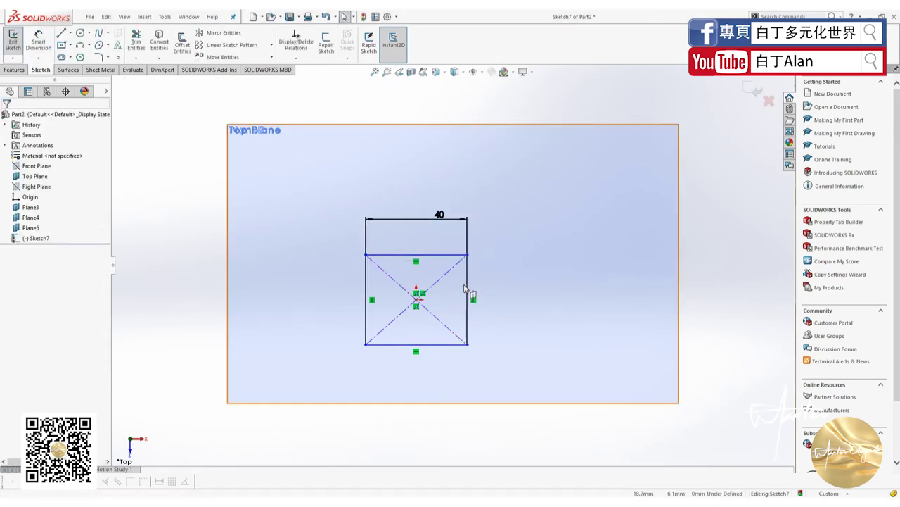
Make the top and right edges Equal to form a 40 mm square and close Sketch7
left_click(466, 281)
left_click(416, 254, "ctrl")
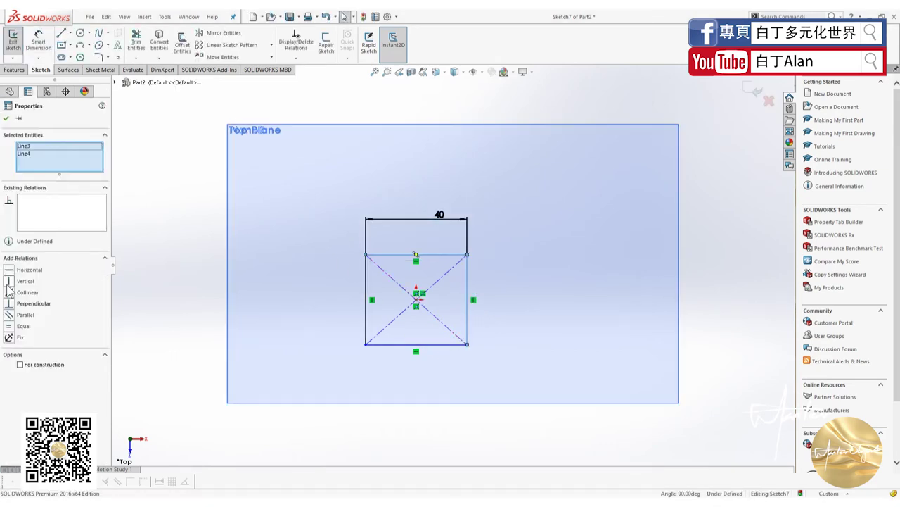
left_click(9, 316)
key("ctrl+z")
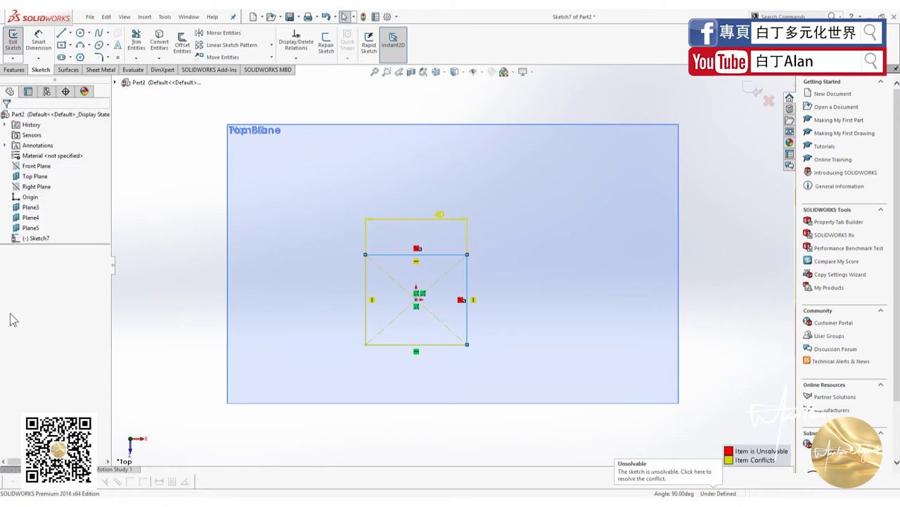
left_click(9, 326)
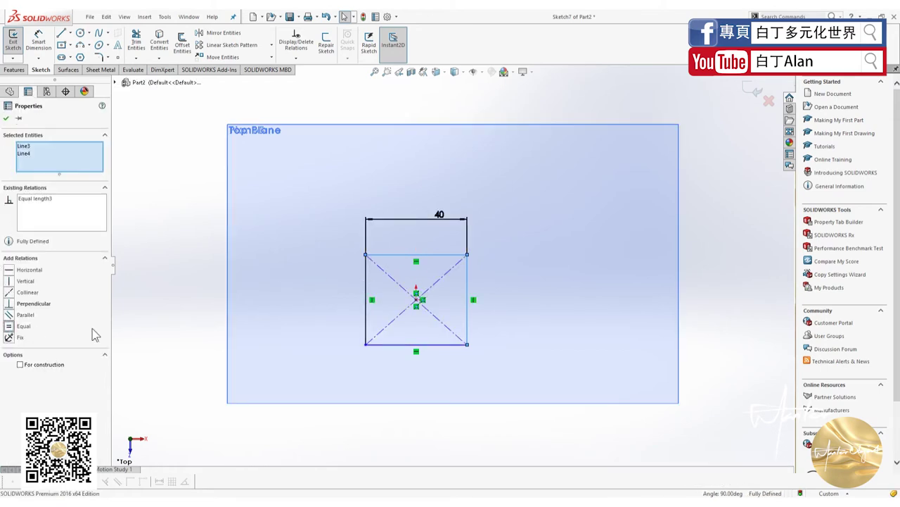
left_click(166, 318)
left_click(760, 89)
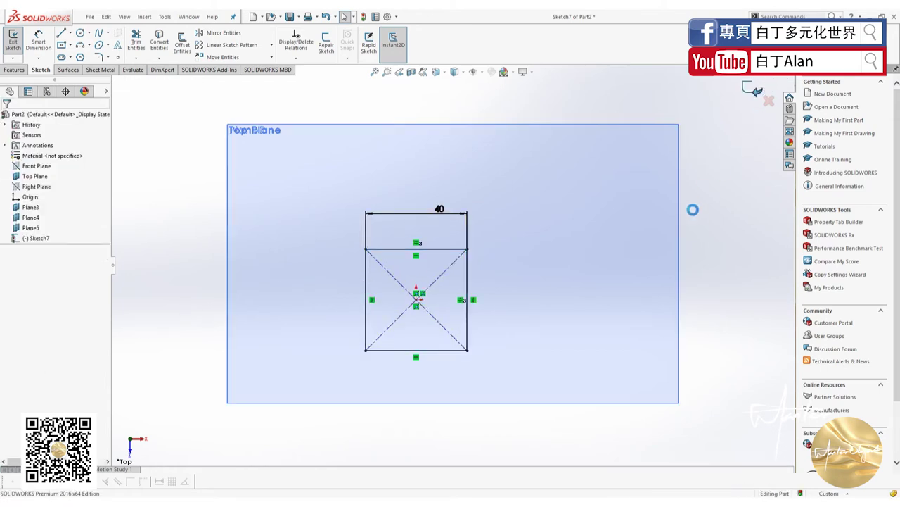
mouse_move(650, 259)
middle_mouse_down()
mouse_move(550, 231)
mouse_move(533, 308)
middle_mouse_up()
Facing Plane5, sketch a single point at the origin and exit the sketch
left_click(435, 419)
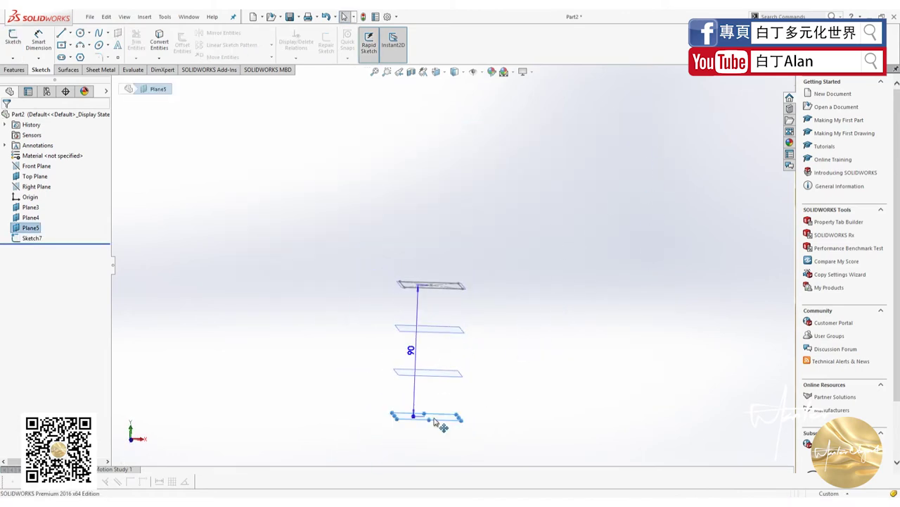
key("ctrl+8")
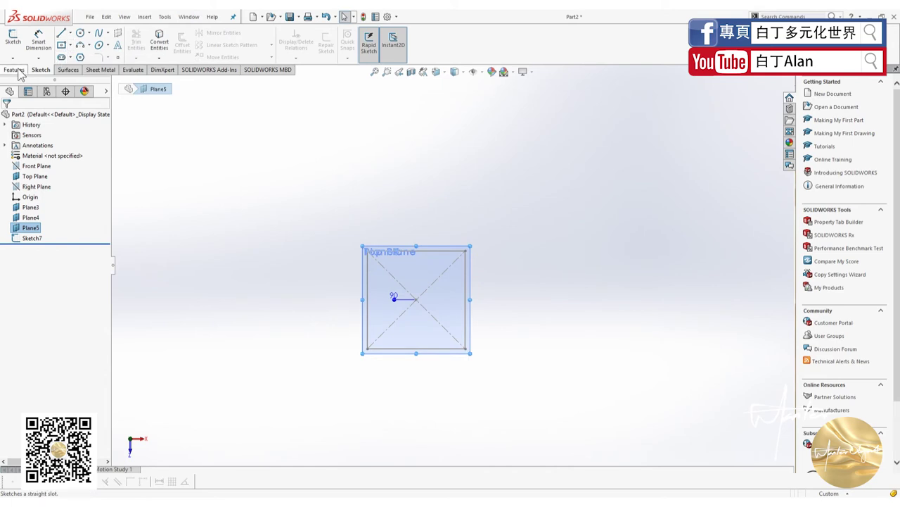
left_click(15, 70)
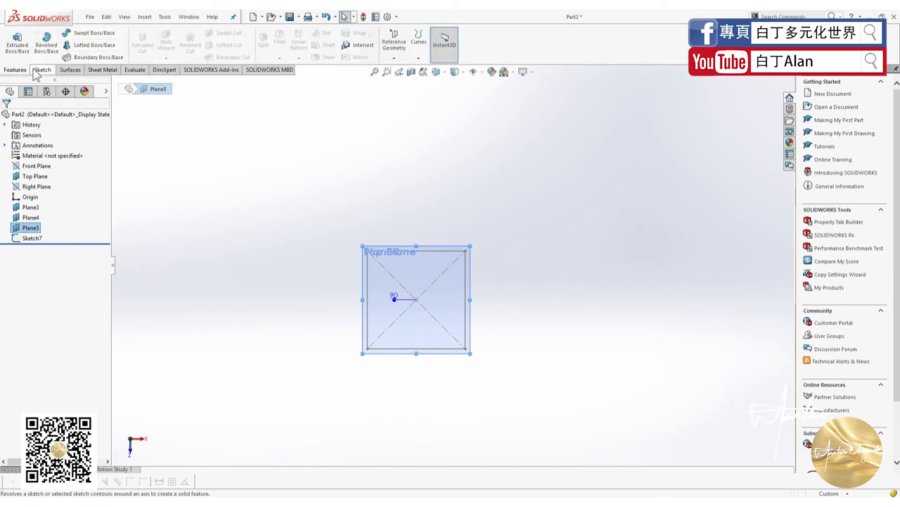
left_click(39, 70)
left_click(14, 39)
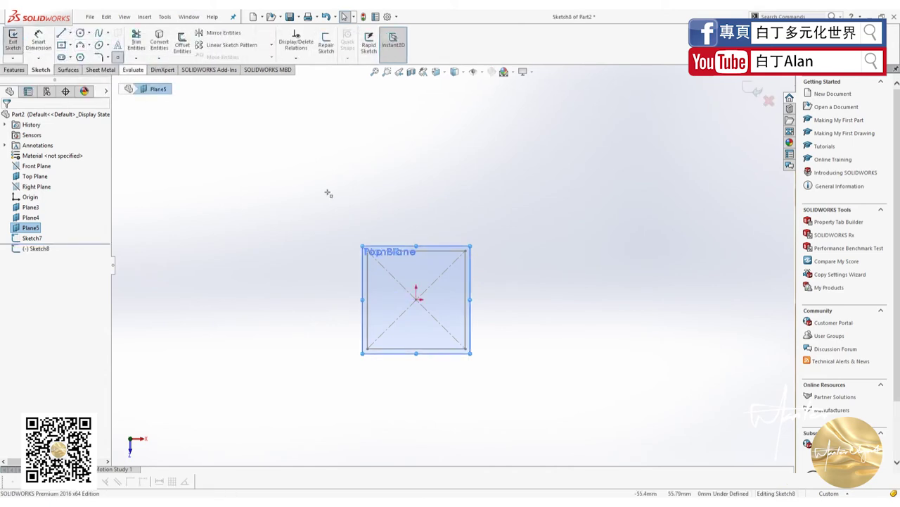
left_click(416, 301)
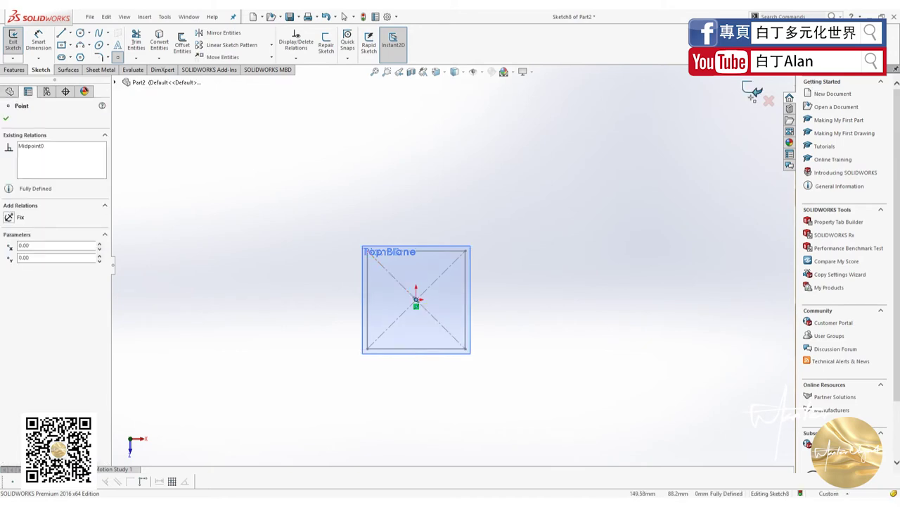
left_click(752, 95)
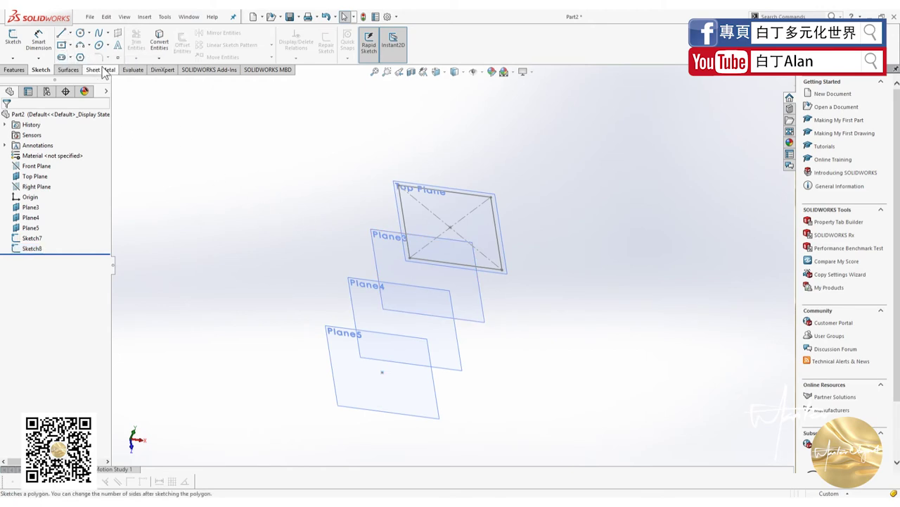
Loft from the Sketch8 point on Plane5 to the Sketch7 square, creating Loft1
left_click(16, 69)
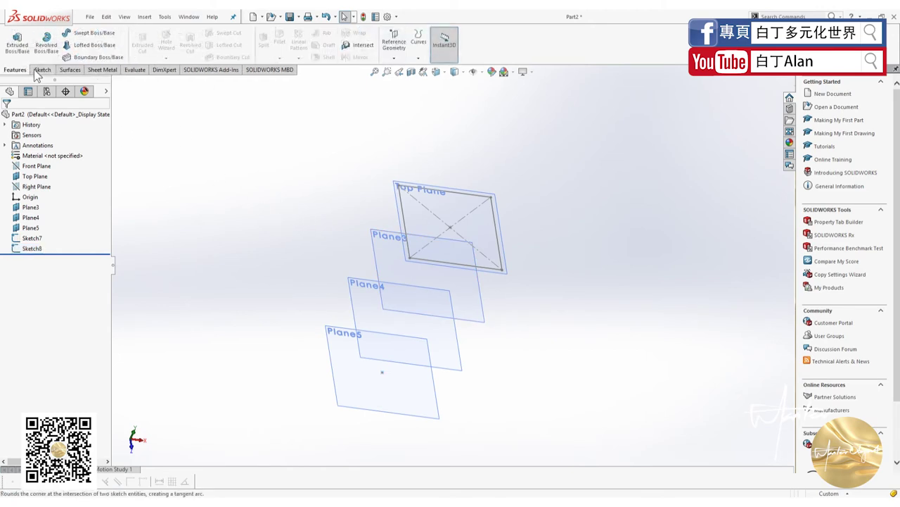
left_click(75, 49)
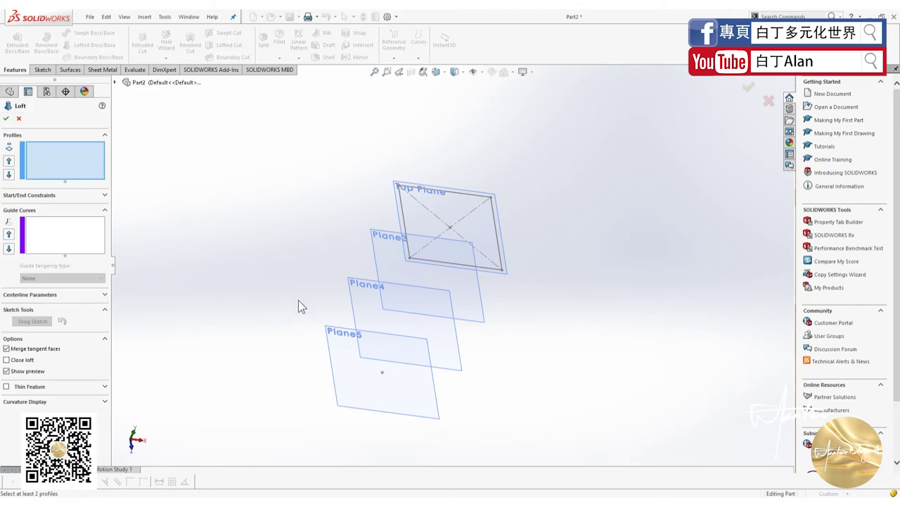
left_click(382, 373)
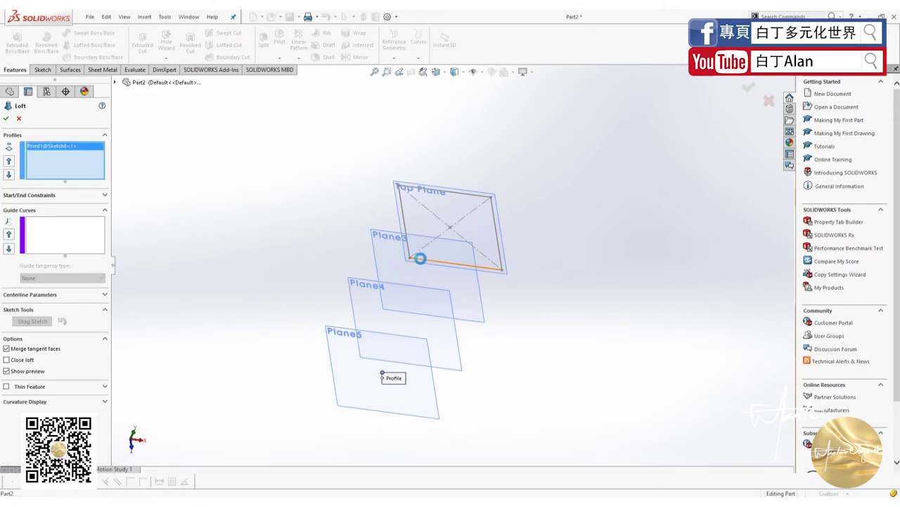
left_click(420, 259)
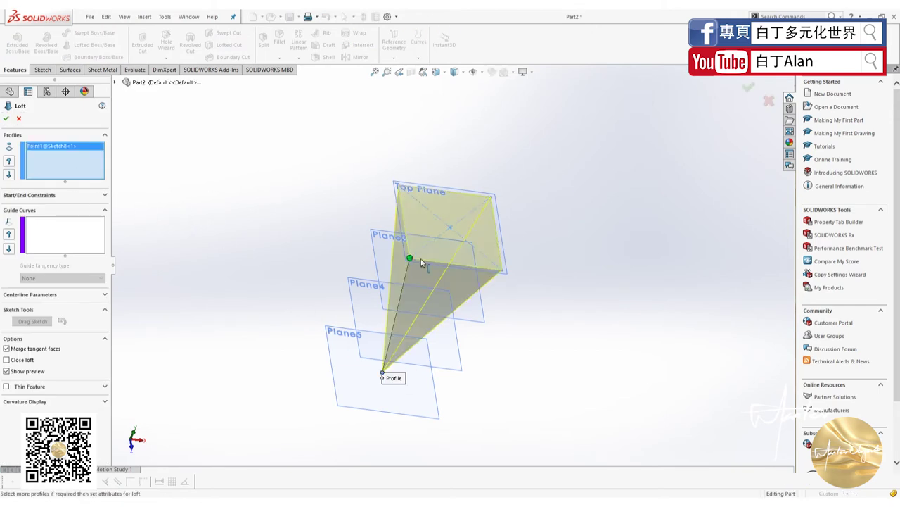
left_click(7, 121)
mouse_move(451, 330)
middle_mouse_down()
mouse_move(472, 365)
mouse_move(425, 375)
mouse_move(412, 402)
middle_mouse_up()
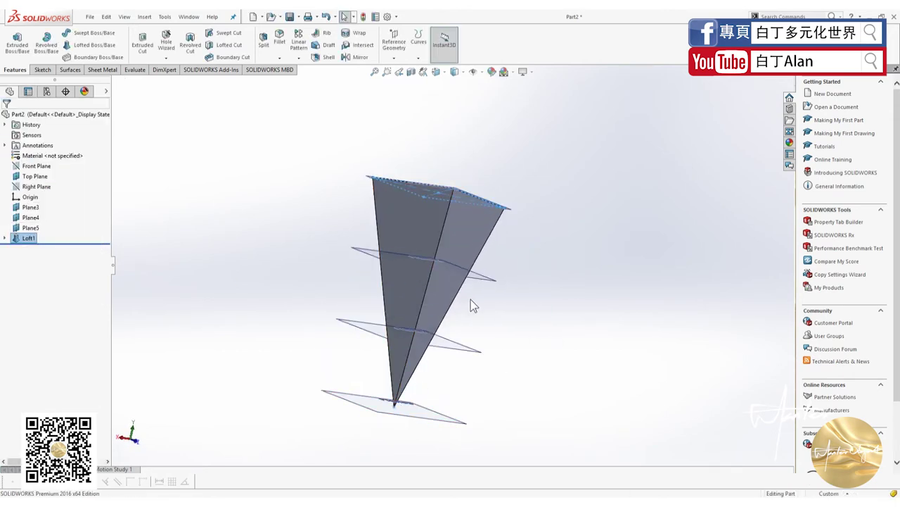
mouse_move(415, 306)
middle_mouse_down()
mouse_move(474, 231)
mouse_move(388, 202)
mouse_move(465, 280)
middle_mouse_up()
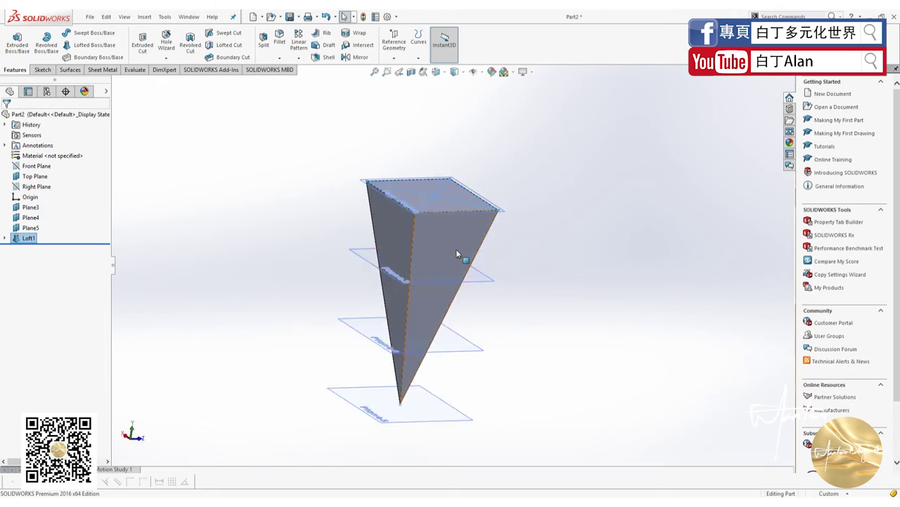
middle_click_drag(461, 232, 437, 219)
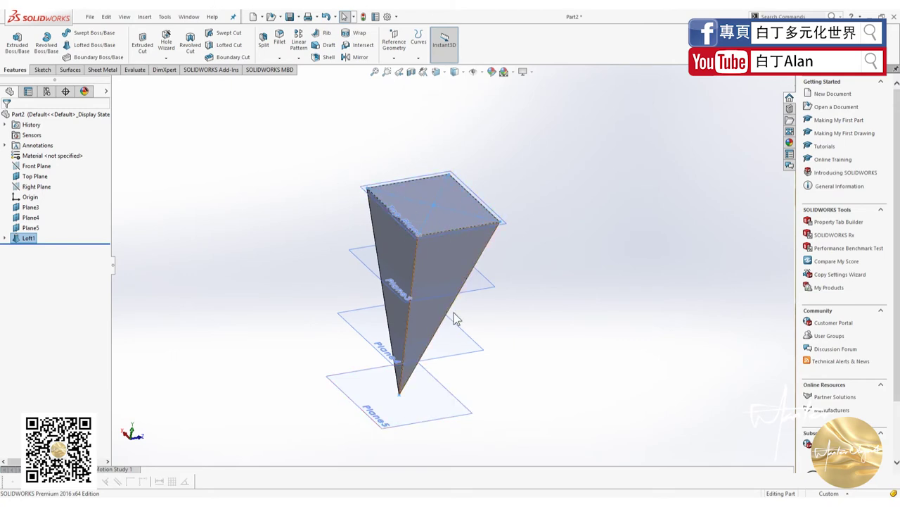
middle_click_drag(428, 377, 483, 297)
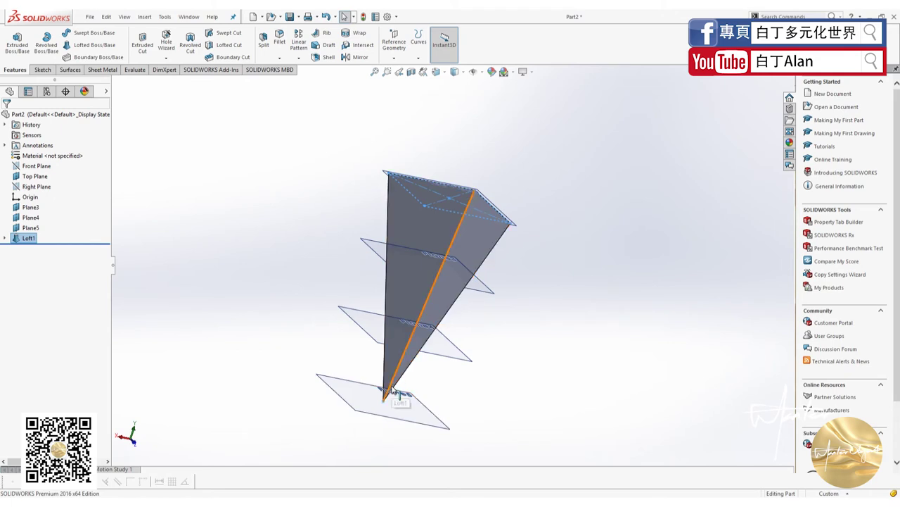
left_click(385, 409)
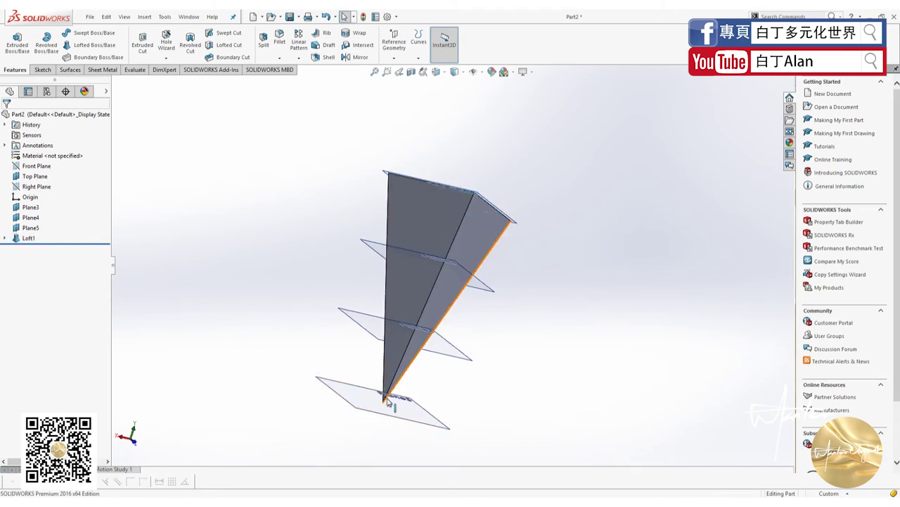
middle_click_drag(388, 400, 441, 293)
left_click(442, 211)
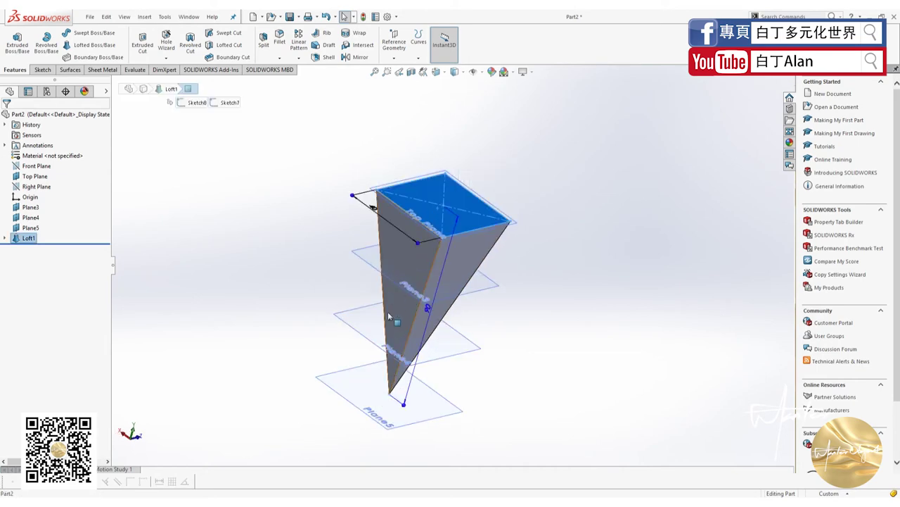
left_click(352, 325)
Facing Plane4, sketch an origin-centred circle of radius about 10.86 mm and exit
key("ctrl+8")
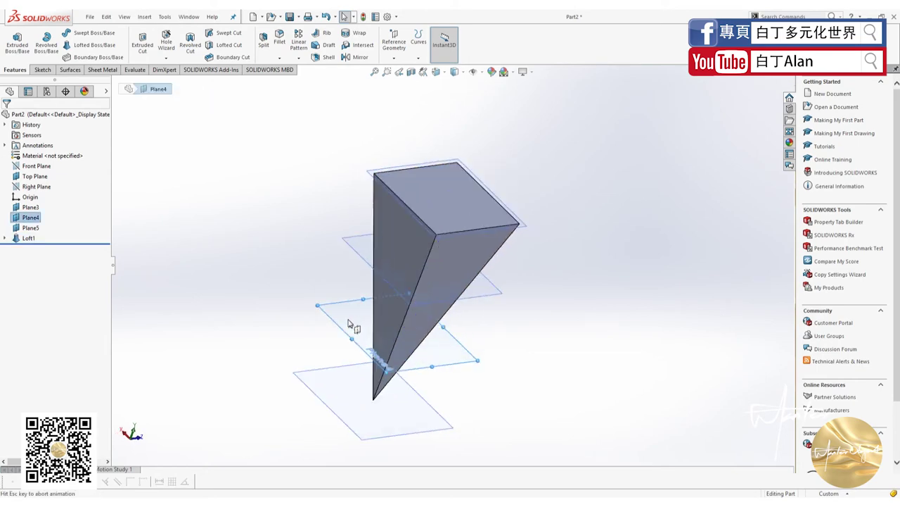
left_click(41, 70)
left_click(80, 35)
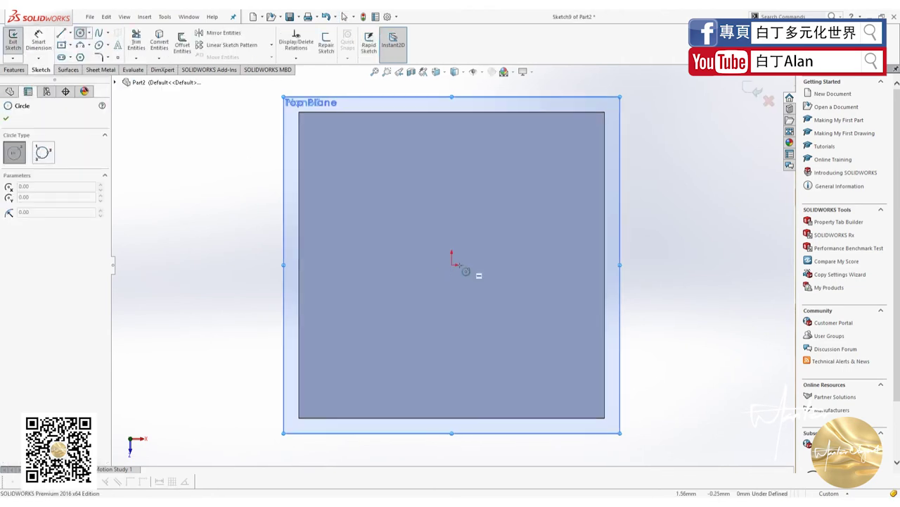
left_click(451, 264)
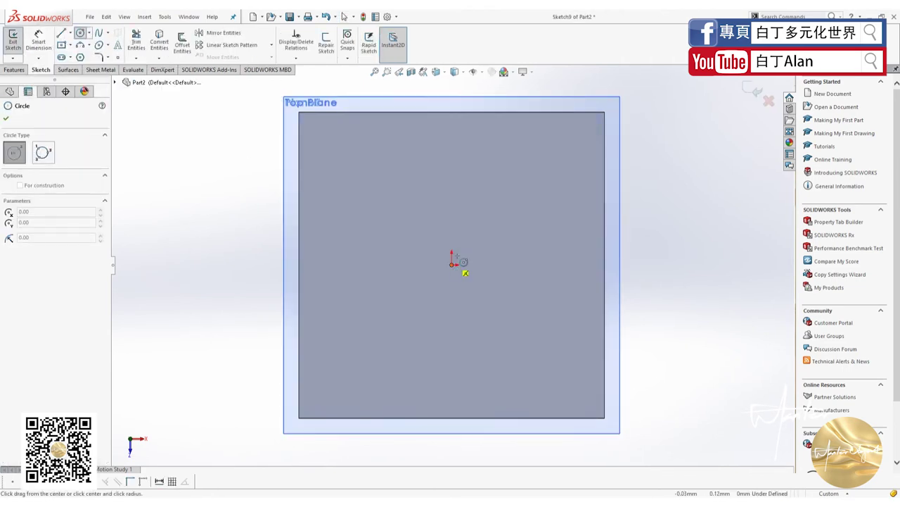
left_click(452, 181)
left_click(753, 92)
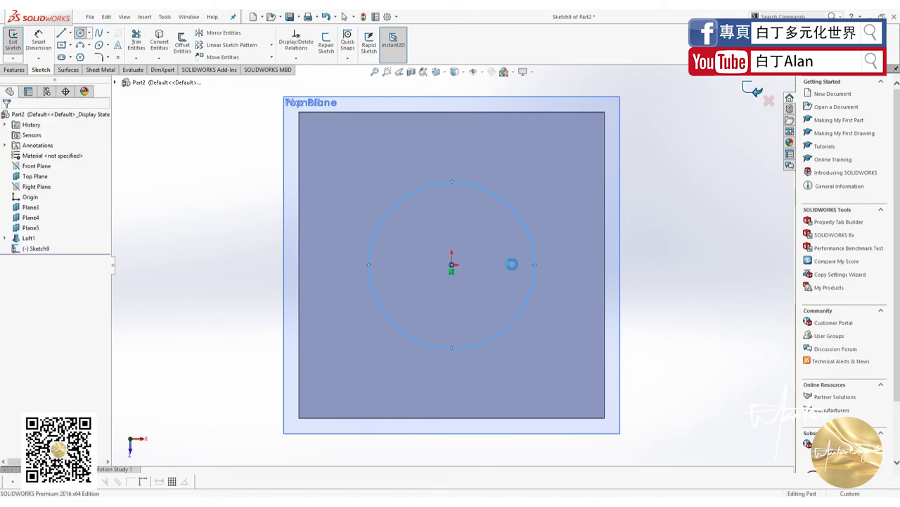
left_click(753, 92)
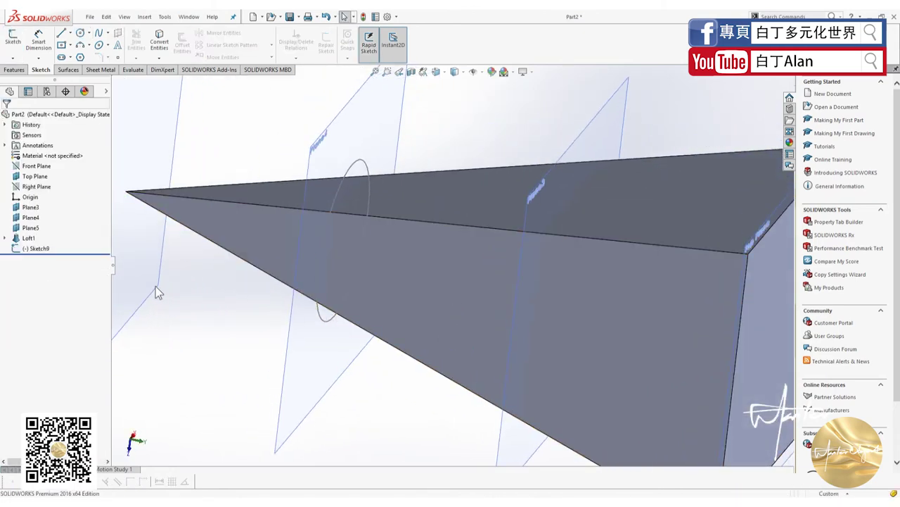
Move Sketch9 above Loft1 in the FeatureManager history
left_click(38, 250)
left_click(28, 238)
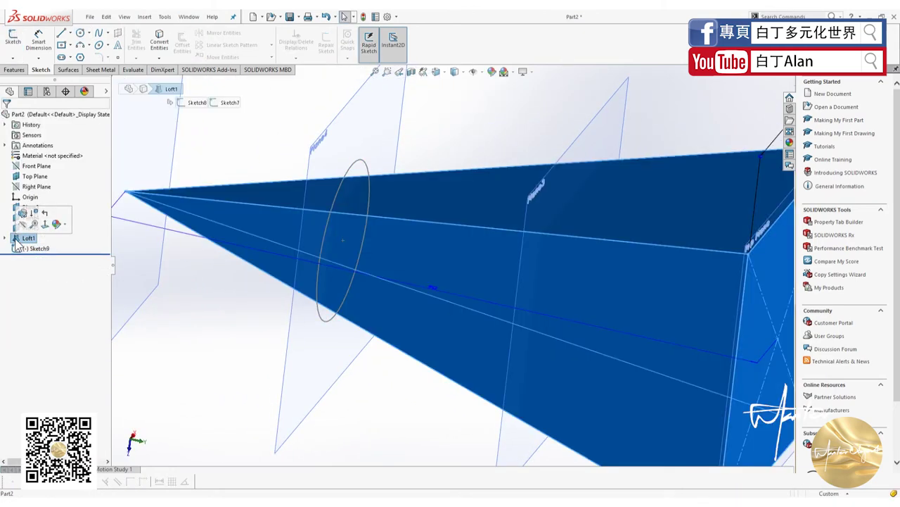
right_click(15, 240)
left_click_drag(14, 251, 28, 238)
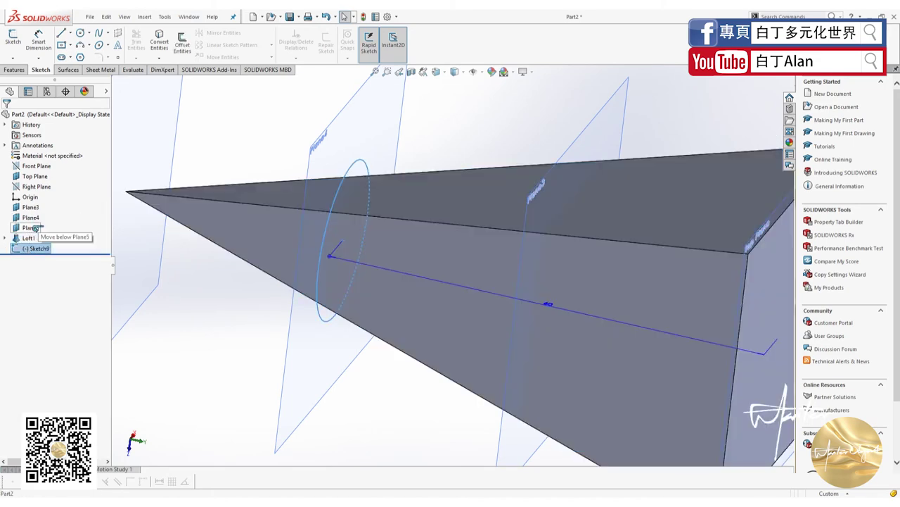
Redefine Loft1's profiles as point, Sketch9 circle, then Sketch7 square, and confirm
right_click(28, 249)
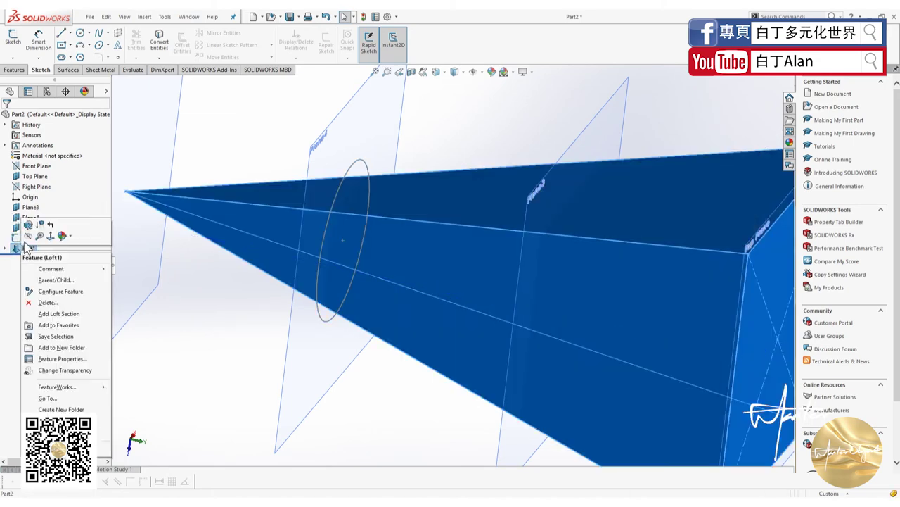
key("Escape")
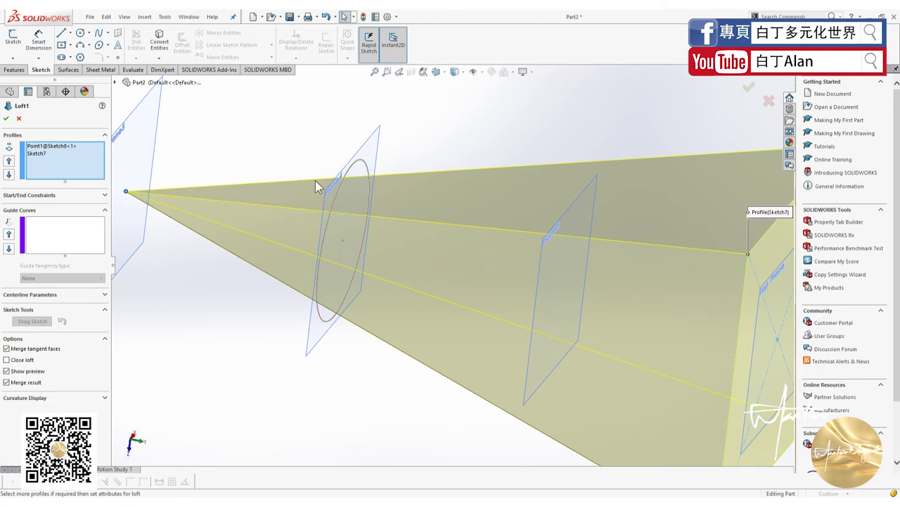
left_click(43, 156)
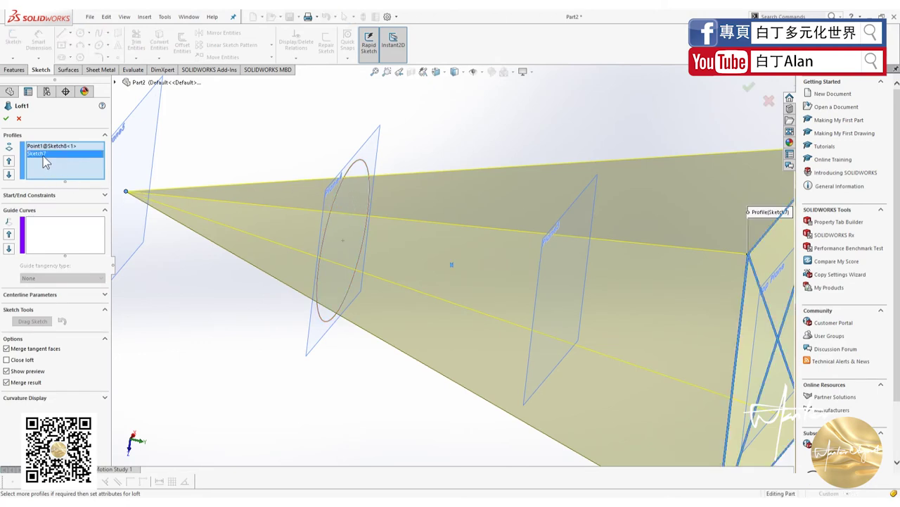
right_click(45, 161)
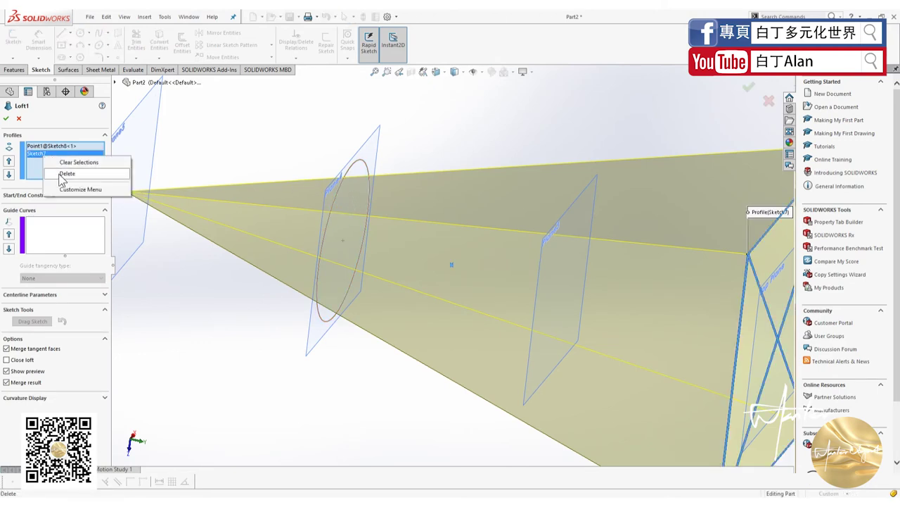
left_click(62, 173)
left_click(337, 198)
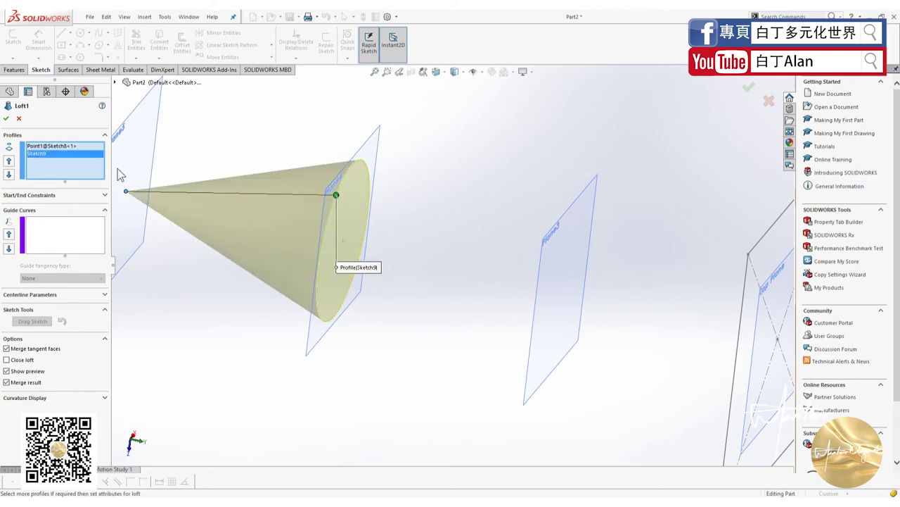
left_click(754, 252)
key("f")
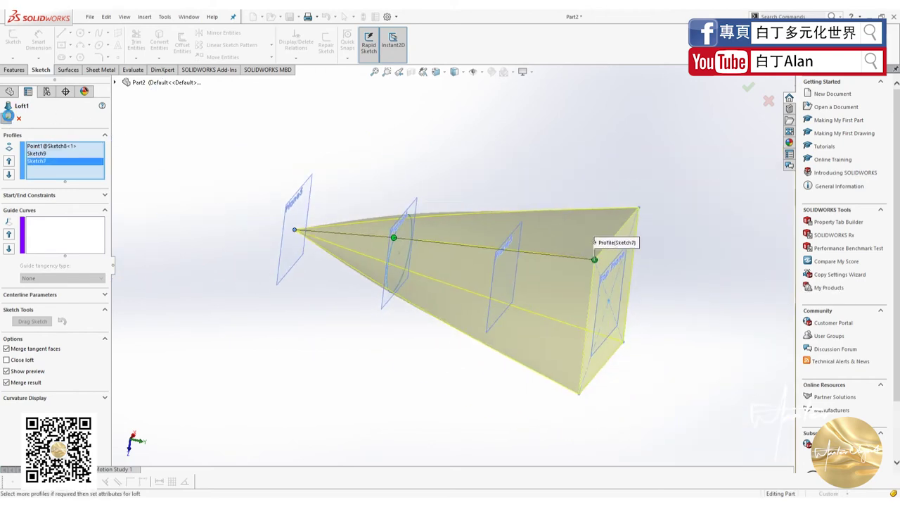
key("Return")
Orbit the rebuilt loft to inspect its bulging sides from several angles
mouse_move(511, 291)
middle_mouse_down()
mouse_move(498, 315)
mouse_move(457, 268)
mouse_move(393, 235)
mouse_move(350, 191)
mouse_move(527, 260)
mouse_move(614, 243)
mouse_move(475, 331)
middle_mouse_up()
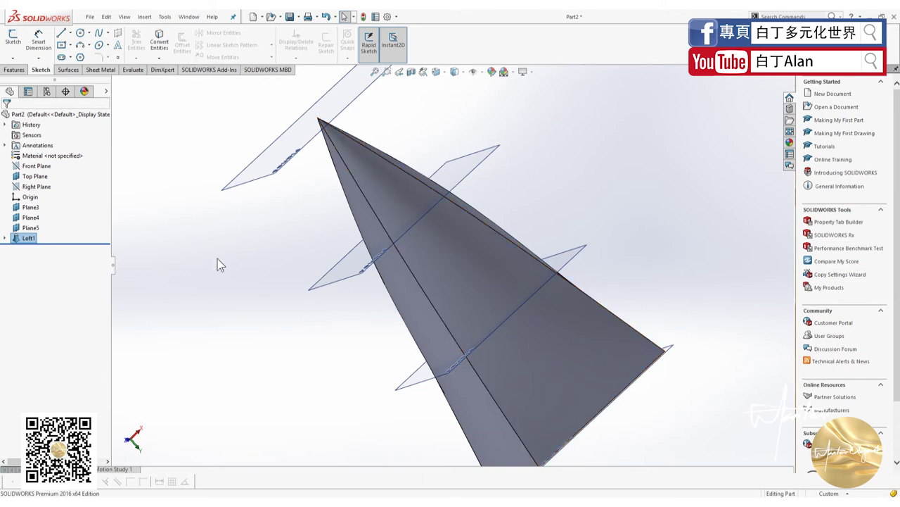
middle_click_drag(256, 270, 315, 344)
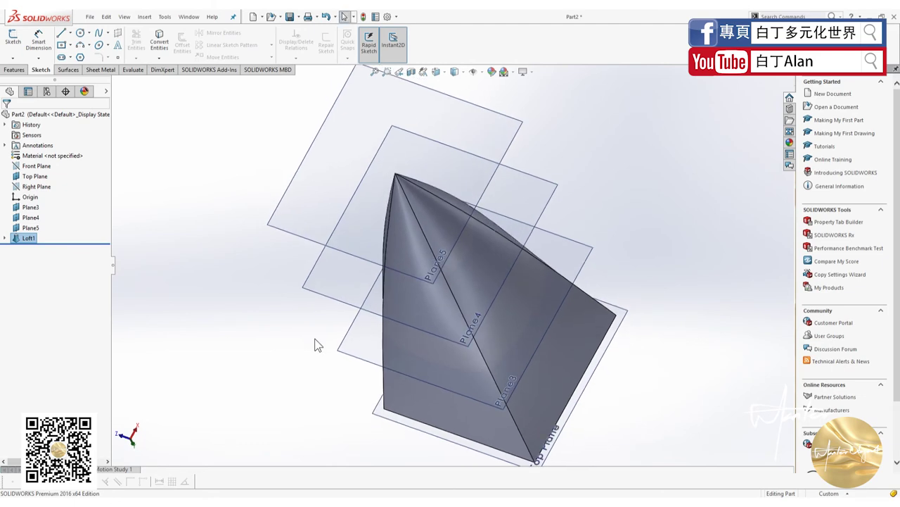
middle_click_drag(322, 373, 314, 304)
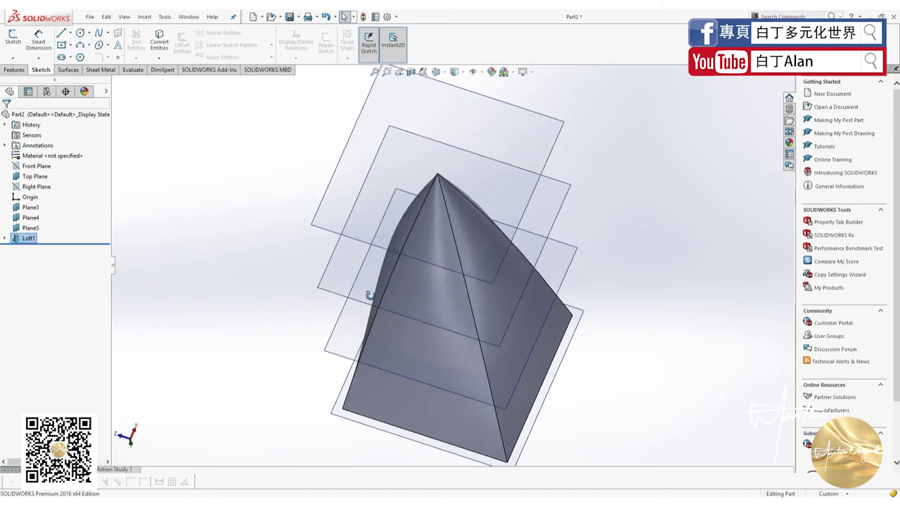
Delete Loft1, confirming the warning so Sketch7 and Sketch8 remain
left_click(5, 238)
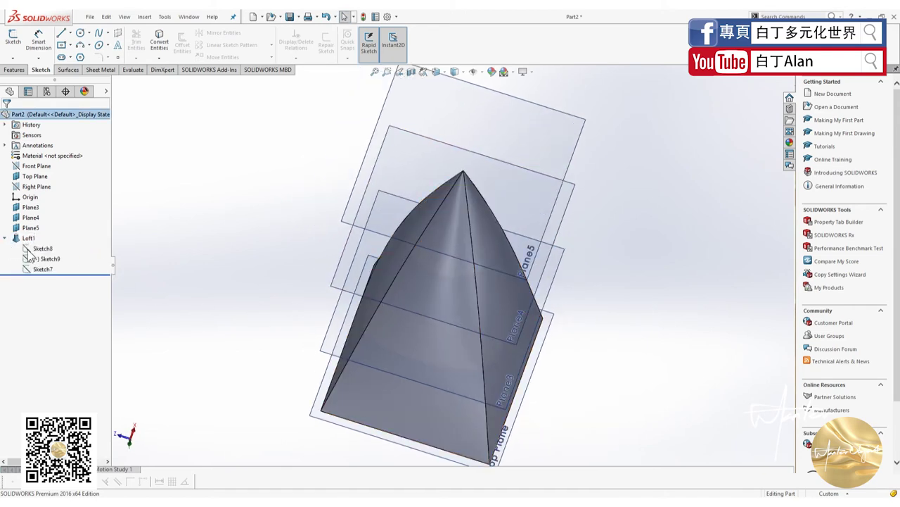
left_click(42, 248)
left_click(38, 271)
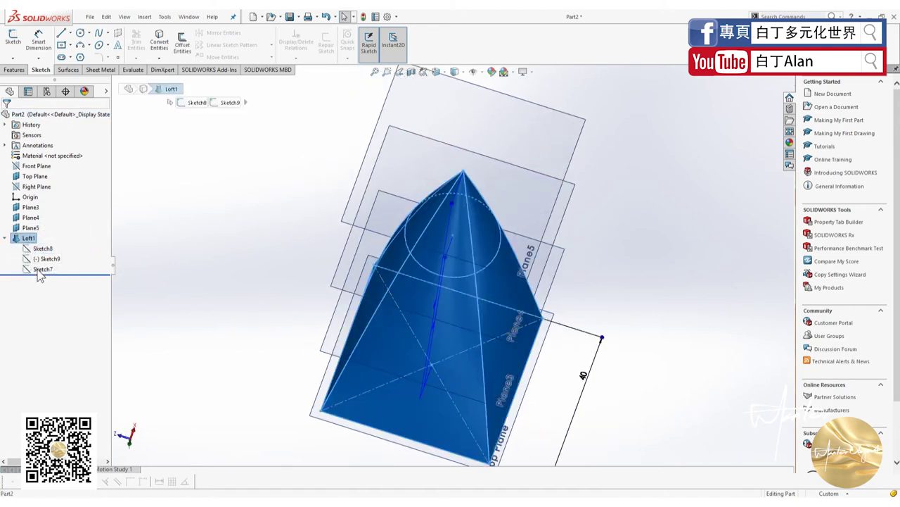
right_click(39, 271)
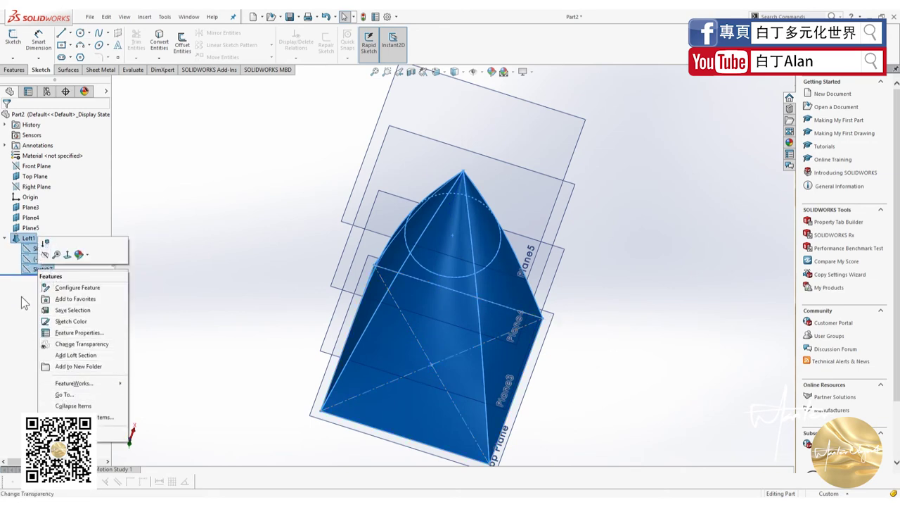
key("Escape")
key("Delete")
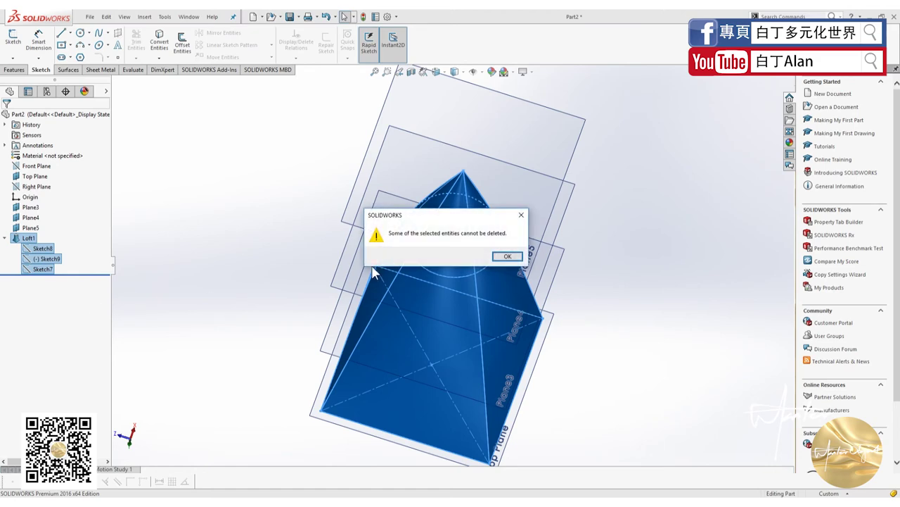
left_click(506, 256)
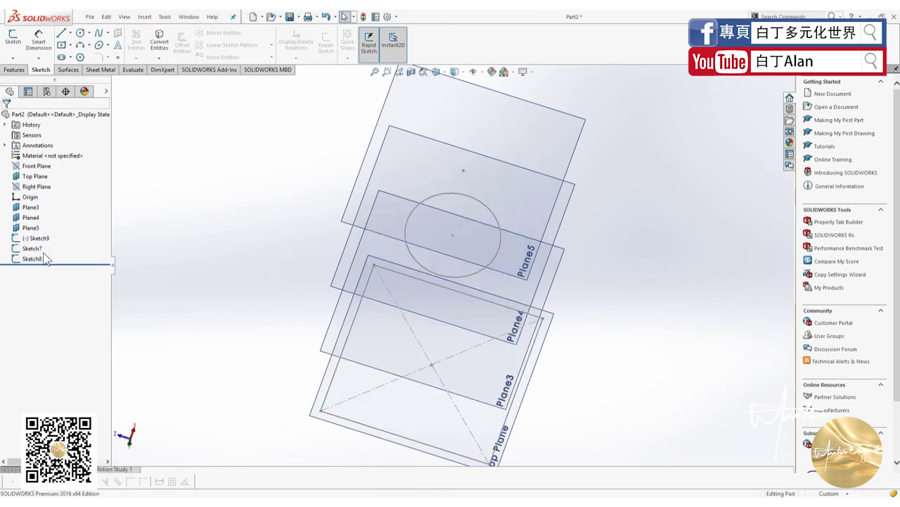
Delete the Sketch9 circle on Plane4 and select Sketch7 for editing
left_click(31, 259)
middle_click_drag(232, 246, 351, 227)
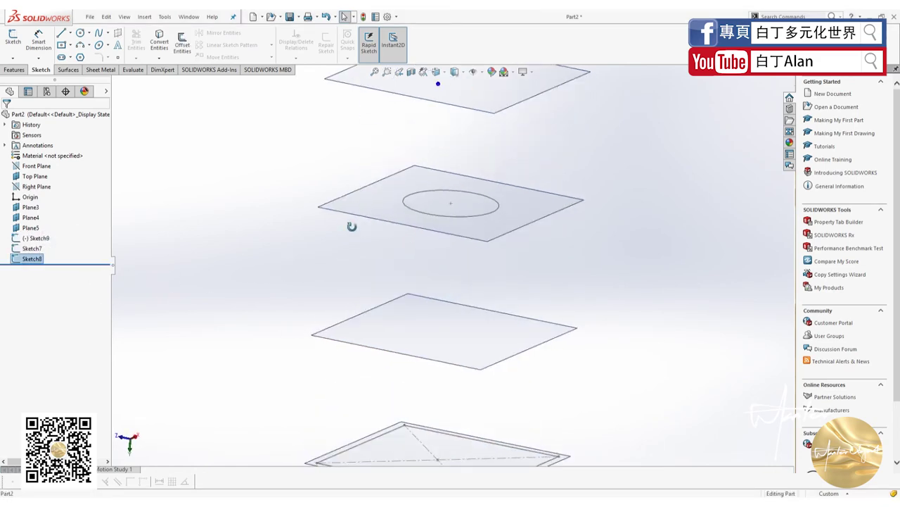
left_click(440, 228)
key("Delete")
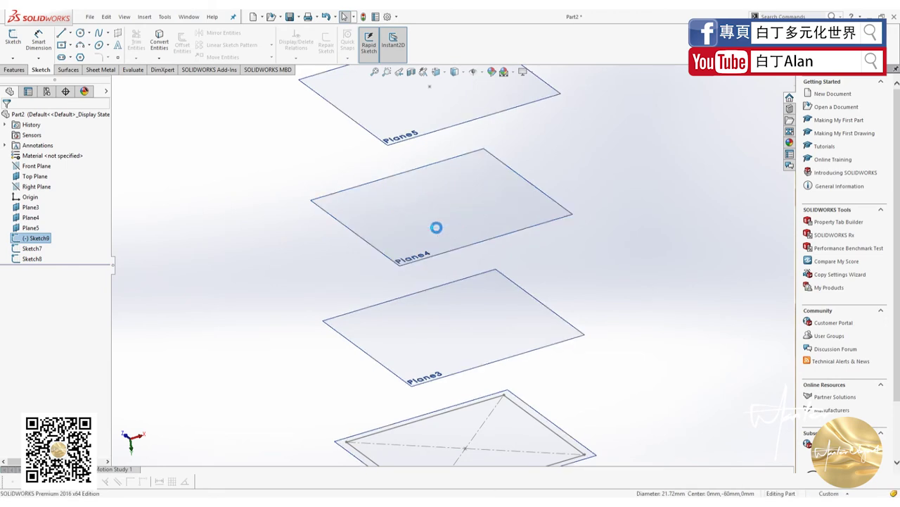
middle_click_drag(306, 247, 329, 281)
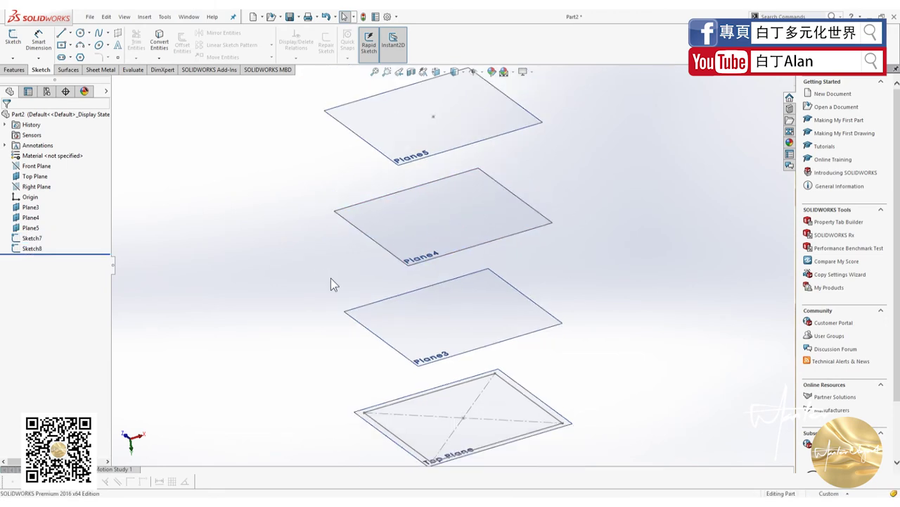
left_click(29, 240)
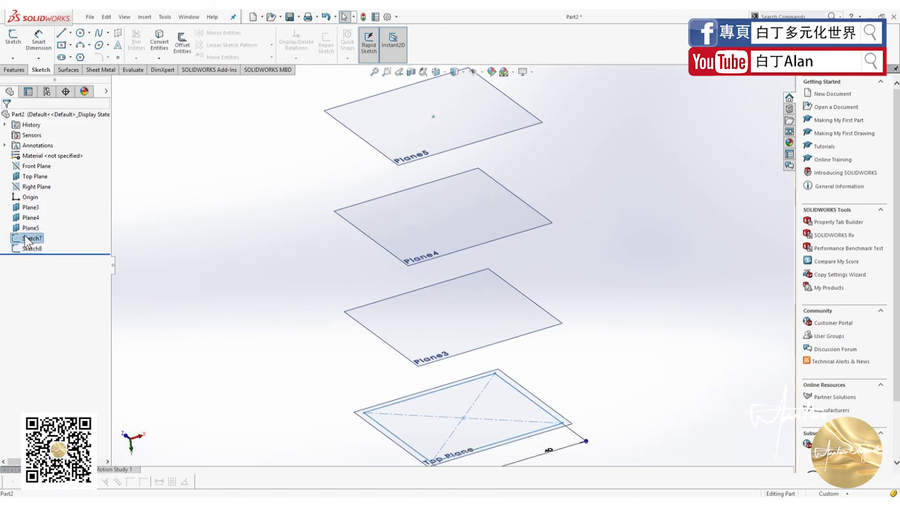
right_click(28, 240)
Add a 20 mm radius circle centred on the origin in Sketch7
left_click(33, 212)
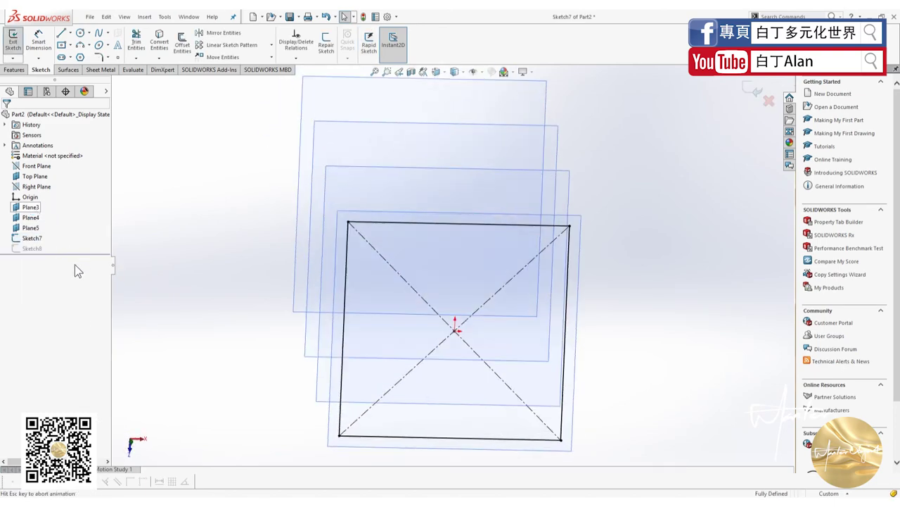
left_click(80, 33)
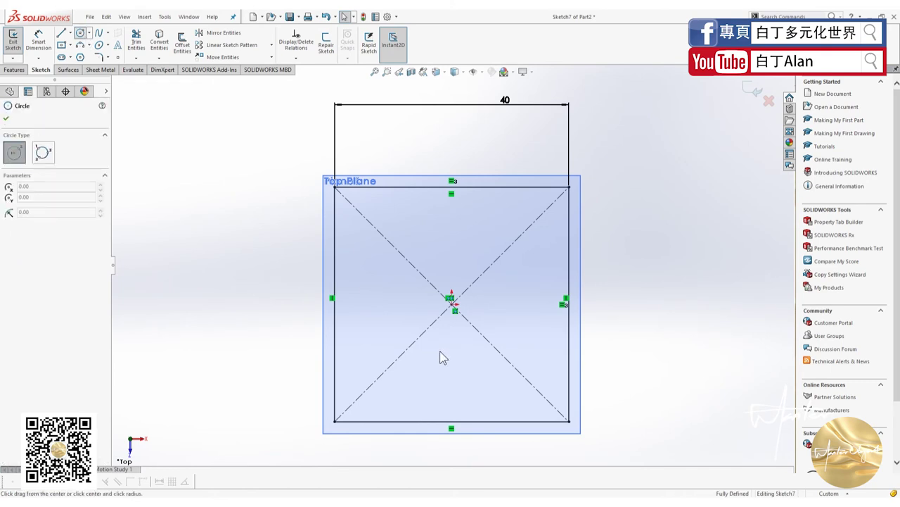
left_click(451, 301)
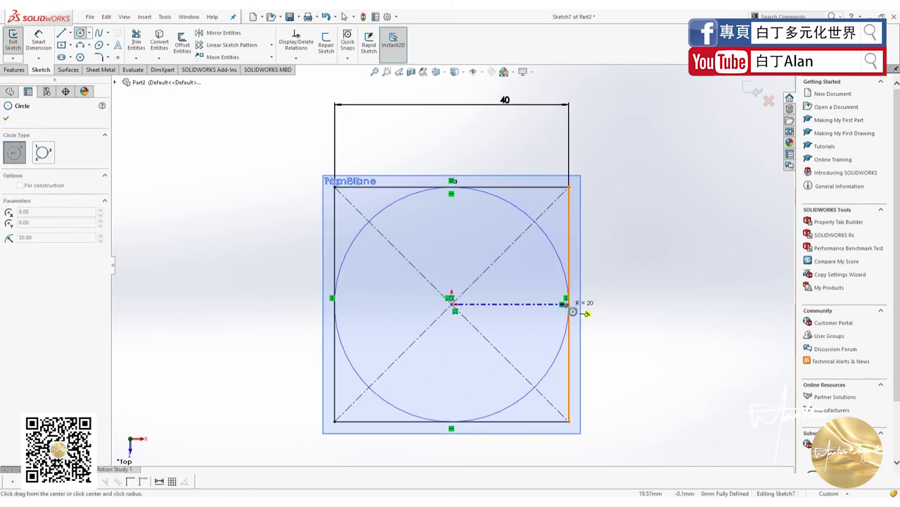
left_click(574, 310)
key("Escape")
Delete all the diagonal construction lines from Sketch7, confirming the deletion
left_click(568, 202)
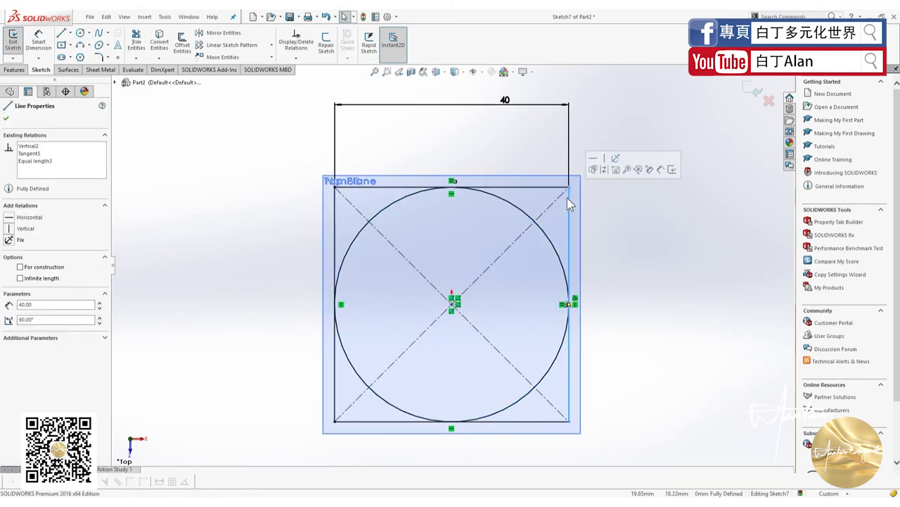
left_click(560, 196)
left_click(554, 187)
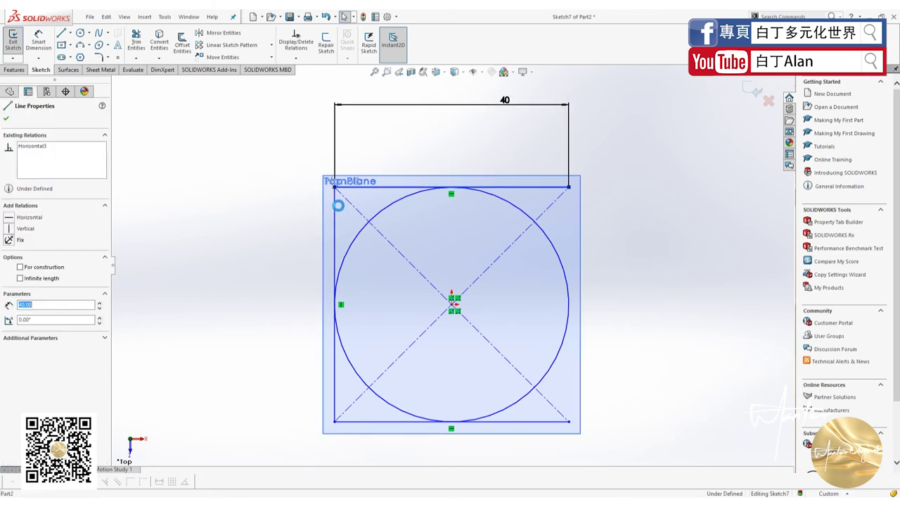
left_click(339, 205)
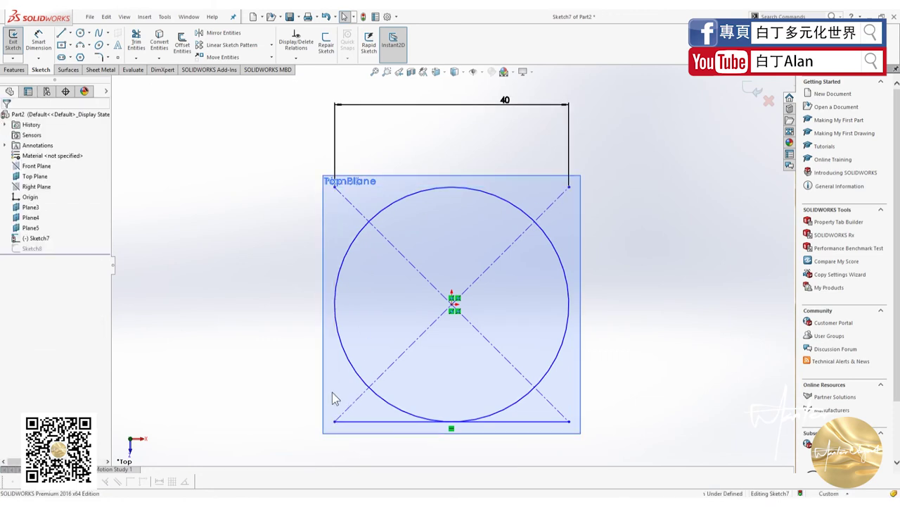
left_click_drag(355, 431, 332, 392)
key("Delete")
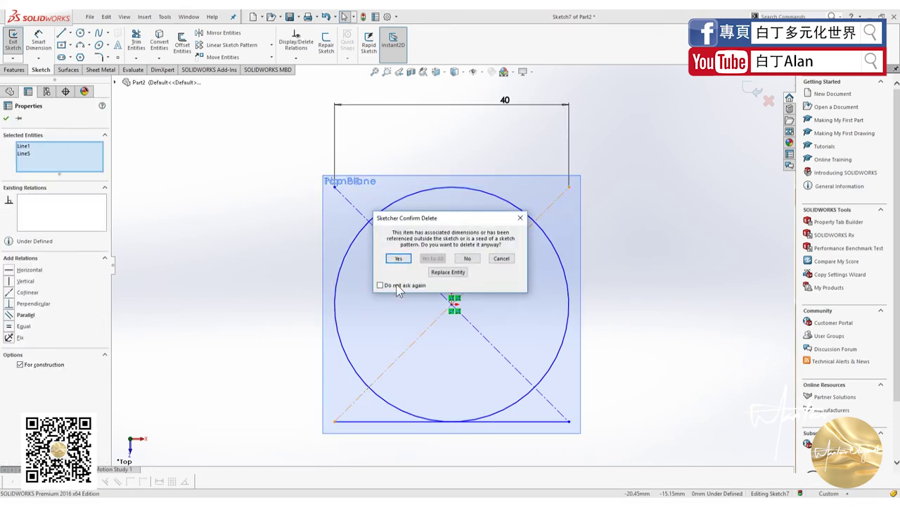
left_click(399, 259)
left_click(474, 329)
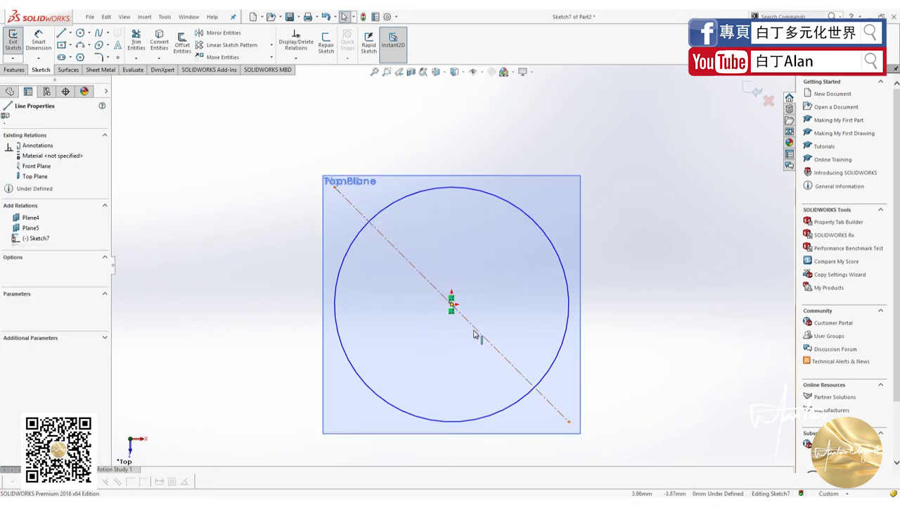
key("Delete")
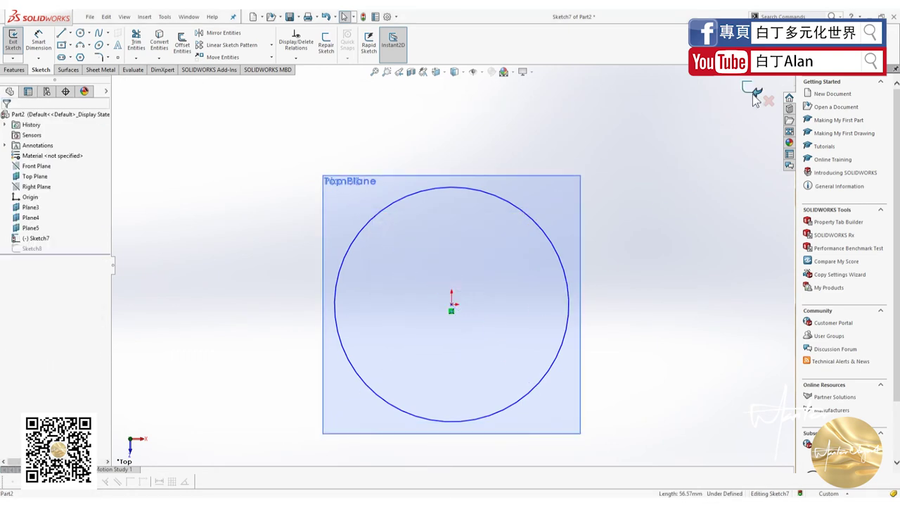
Exit Sketch7, then reopen and close Sketch8 to clear its error, viewing the stacked planes
left_click(294, 88)
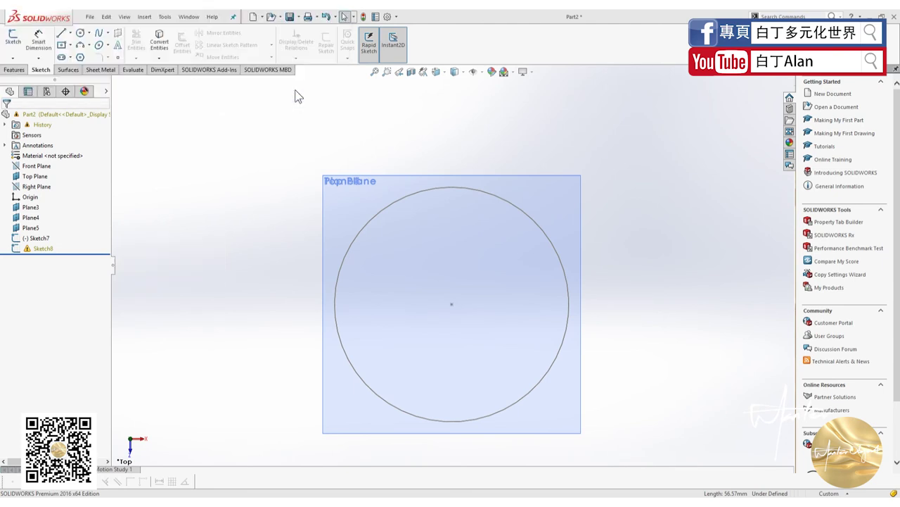
right_click(43, 249)
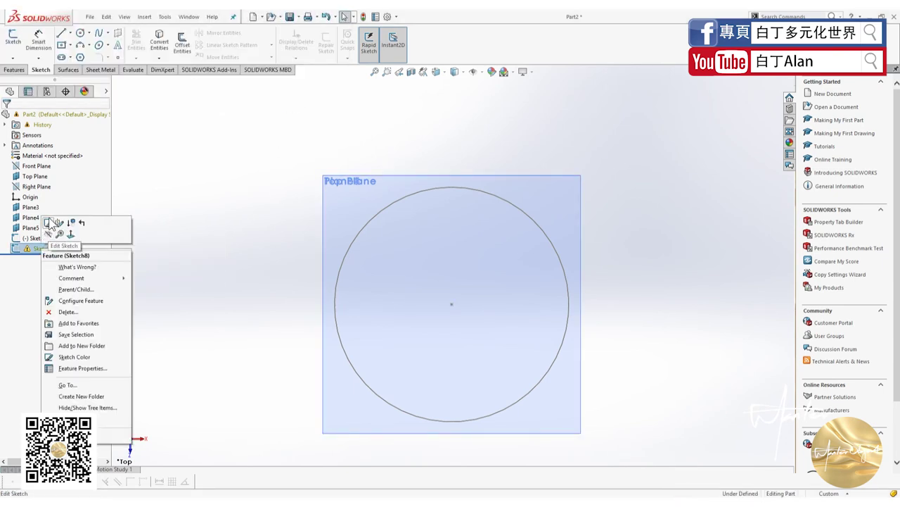
left_click(49, 220)
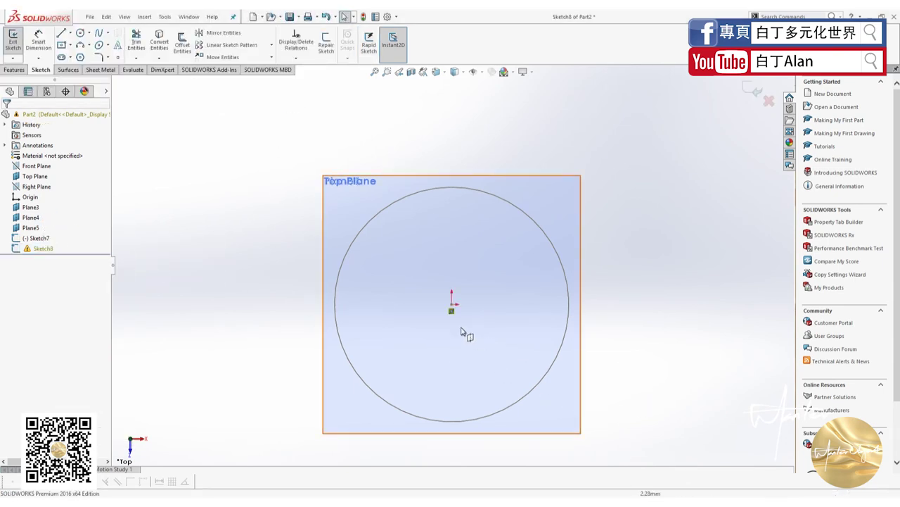
left_click(754, 91)
mouse_move(599, 336)
middle_mouse_down()
mouse_move(488, 255)
mouse_move(478, 259)
middle_mouse_up()
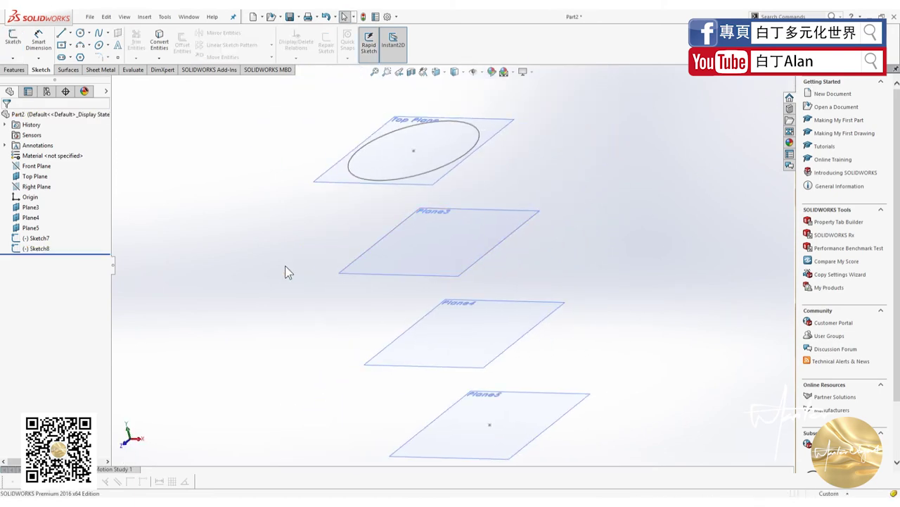
Hide the Top Plane and Plane3 through Plane5, viewing normal to the Right Plane
left_click(34, 176)
left_click(32, 186)
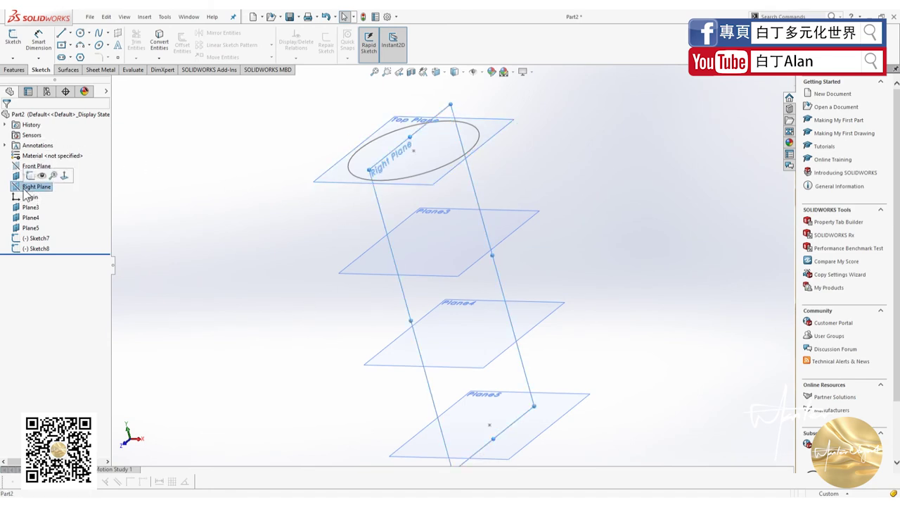
key("ctrl+8")
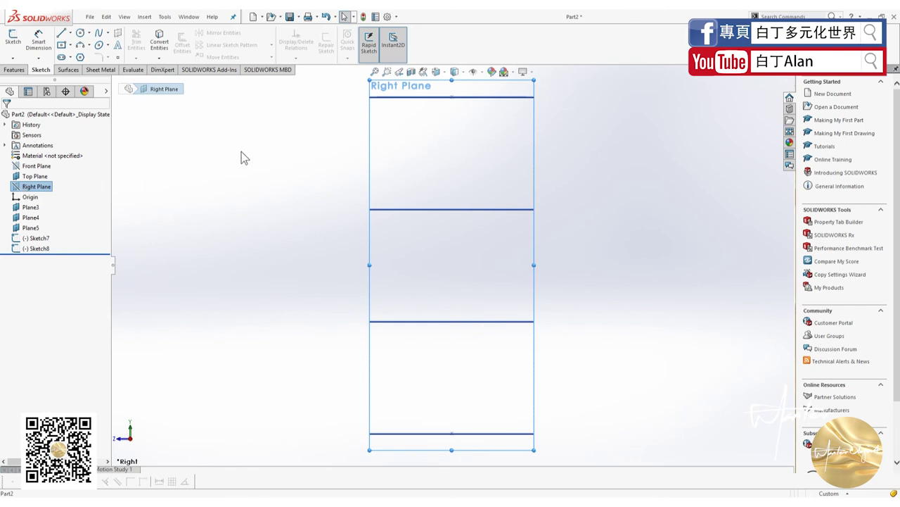
left_click(30, 207)
left_click(30, 228, "shift")
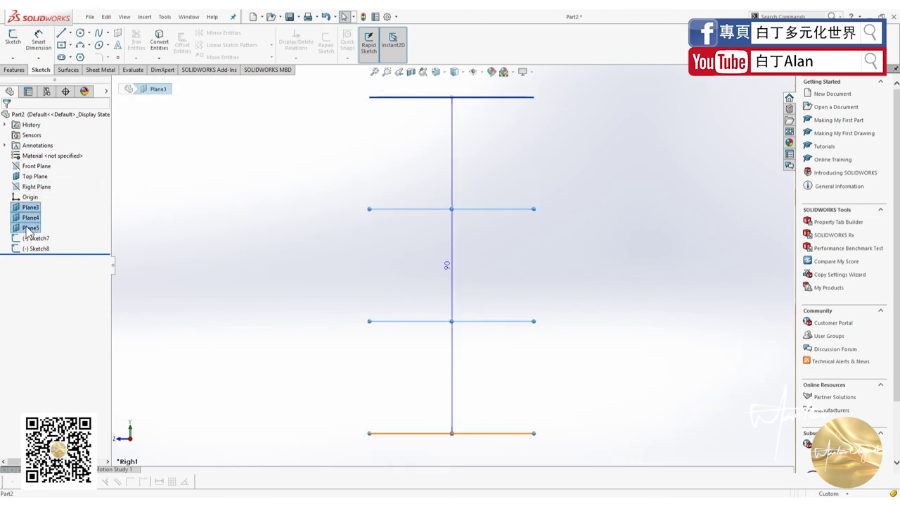
left_click(33, 177, "ctrl")
right_click(34, 179)
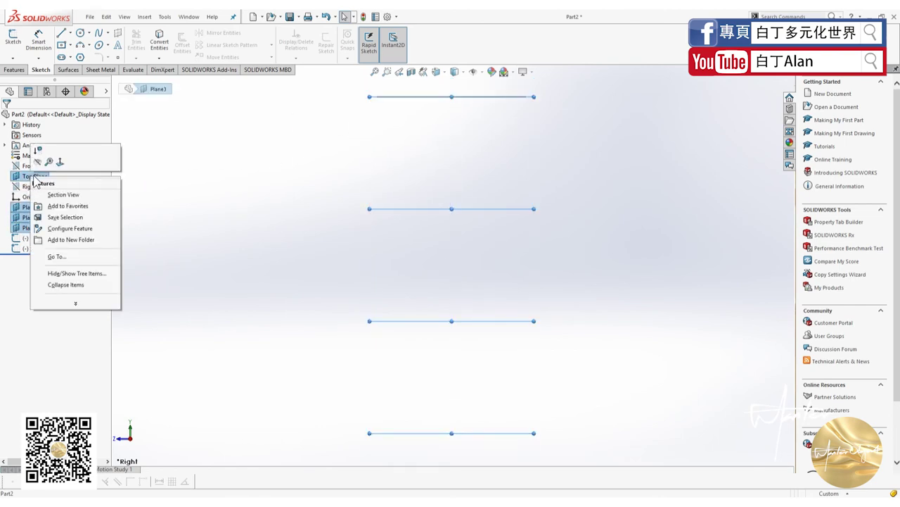
left_click(37, 161)
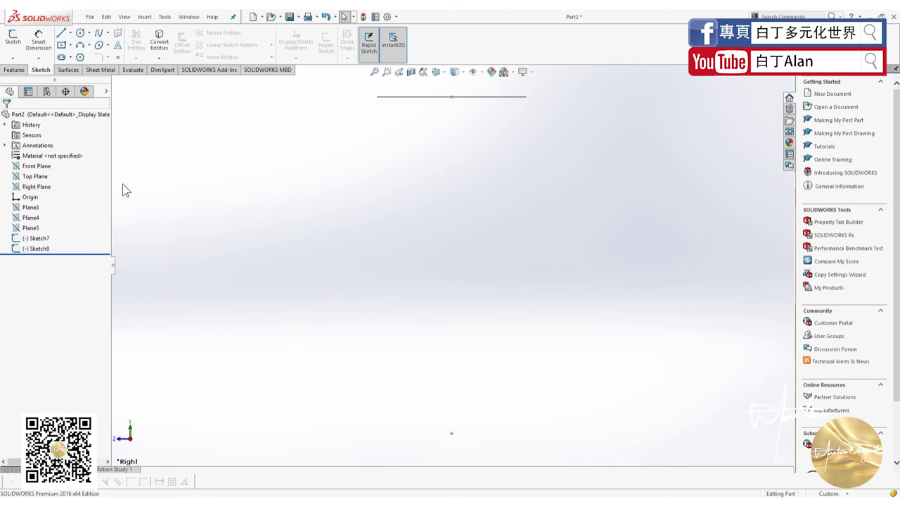
Sketch a three-point spline on the Right Plane from the circle's edge to the apex point
left_click(33, 187)
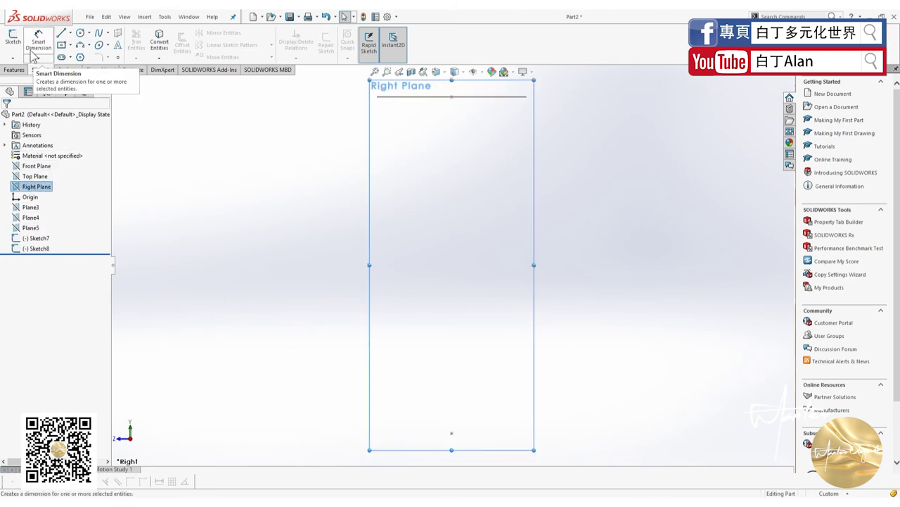
left_click(12, 36)
left_click(102, 35)
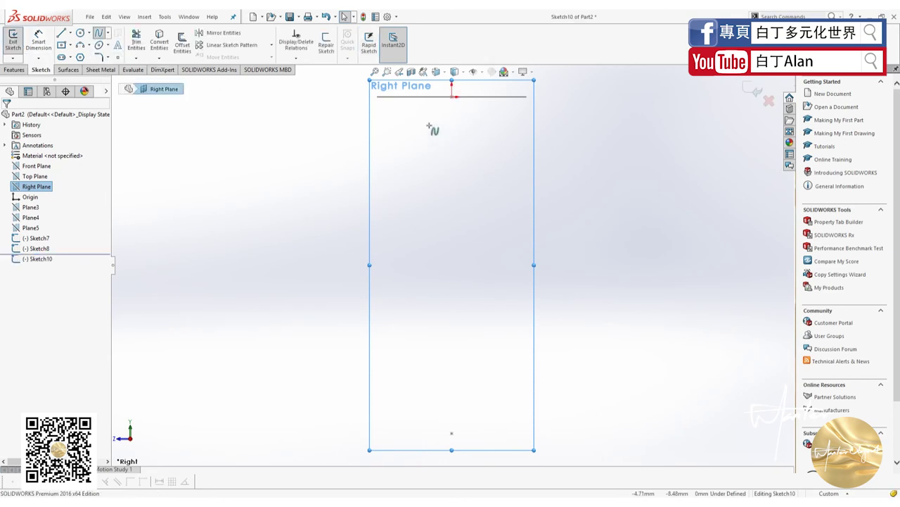
left_click(376, 97)
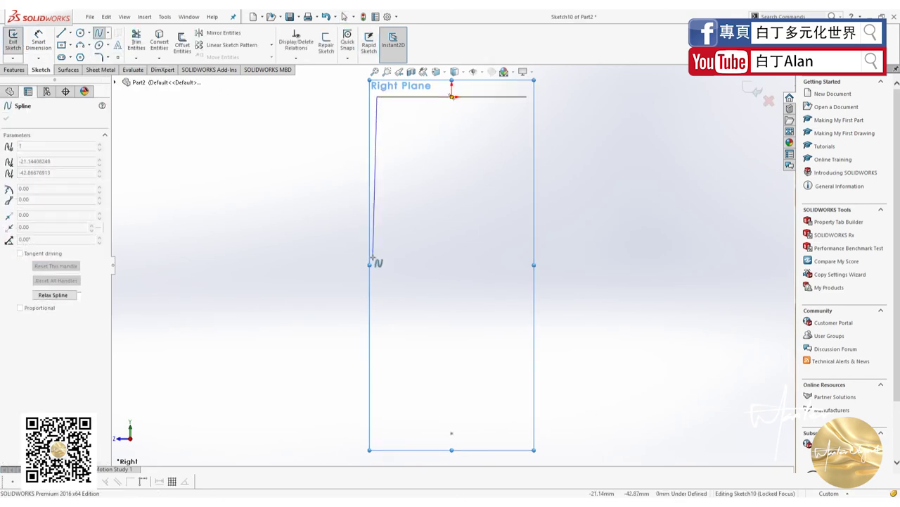
left_click(323, 260)
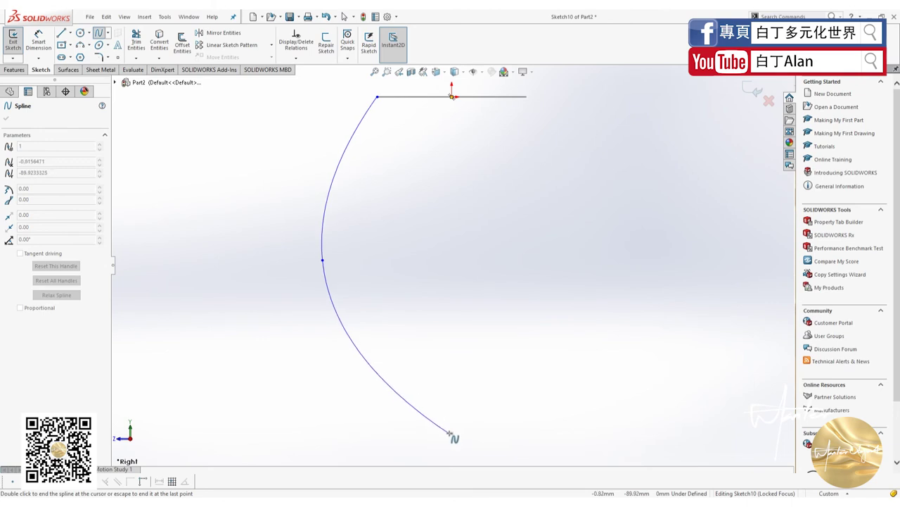
left_click(451, 434)
key("Escape")
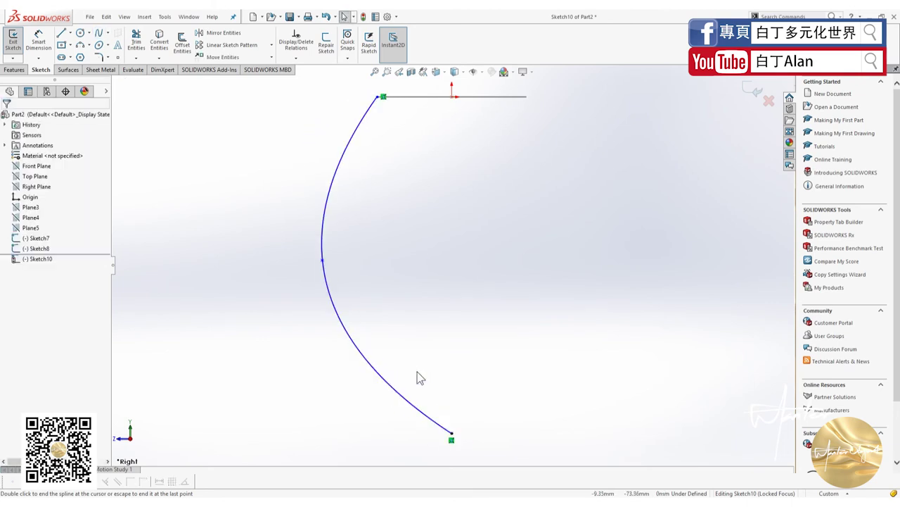
Drag the spline's middle point rightward to bow the curve, then close Sketch10
left_click(322, 261)
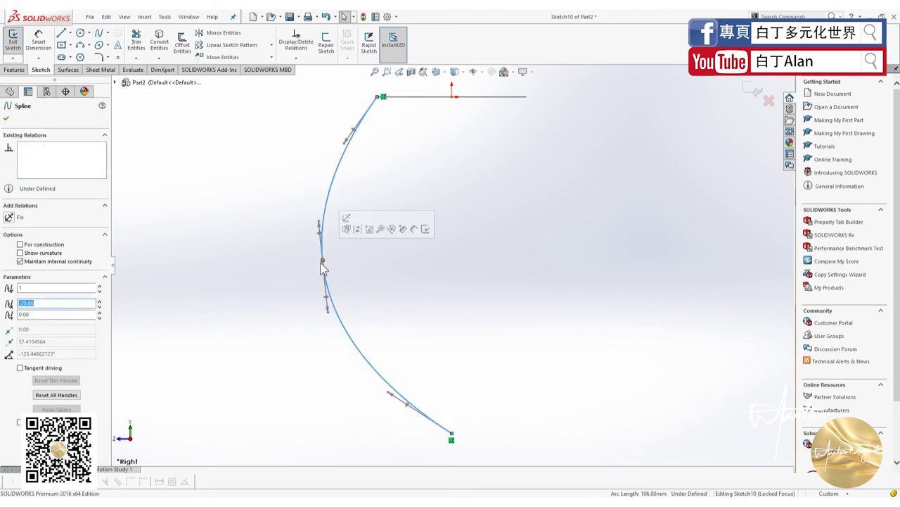
left_click_drag(322, 260, 437, 234)
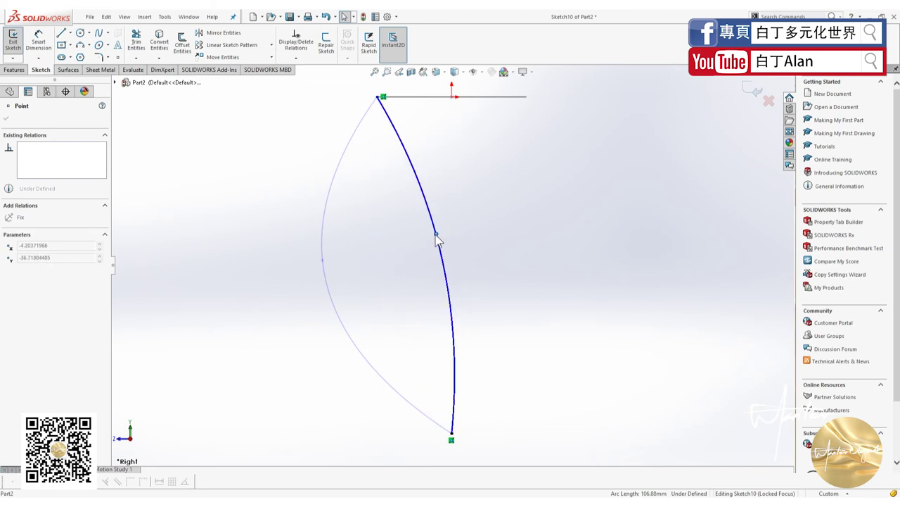
left_click(667, 135)
left_click(754, 91)
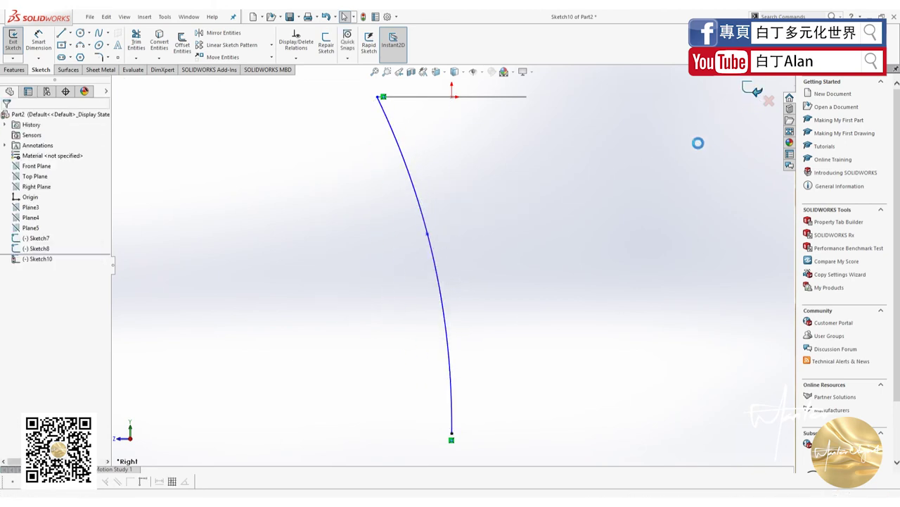
mouse_move(595, 229)
middle_mouse_down()
mouse_move(553, 232)
mouse_move(656, 138)
mouse_move(412, 269)
mouse_move(377, 276)
middle_mouse_up()
left_click(340, 255)
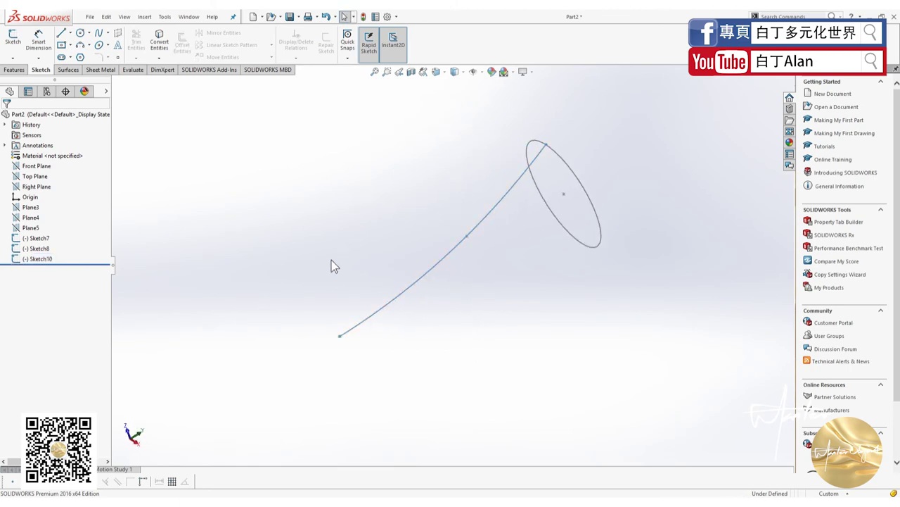
Set up a lofted boss from Point1@Sketch8 to Sketch7, with Sketch10 as guide curve
left_click(16, 71)
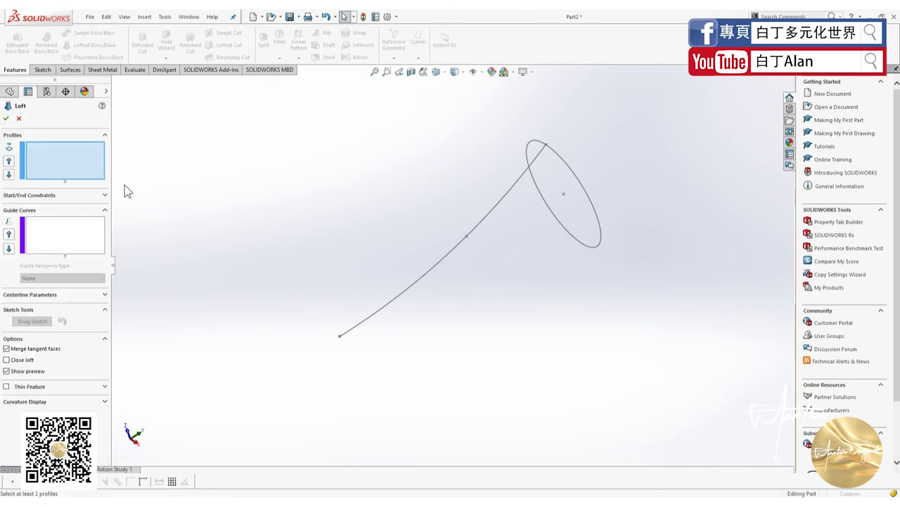
left_click(339, 337)
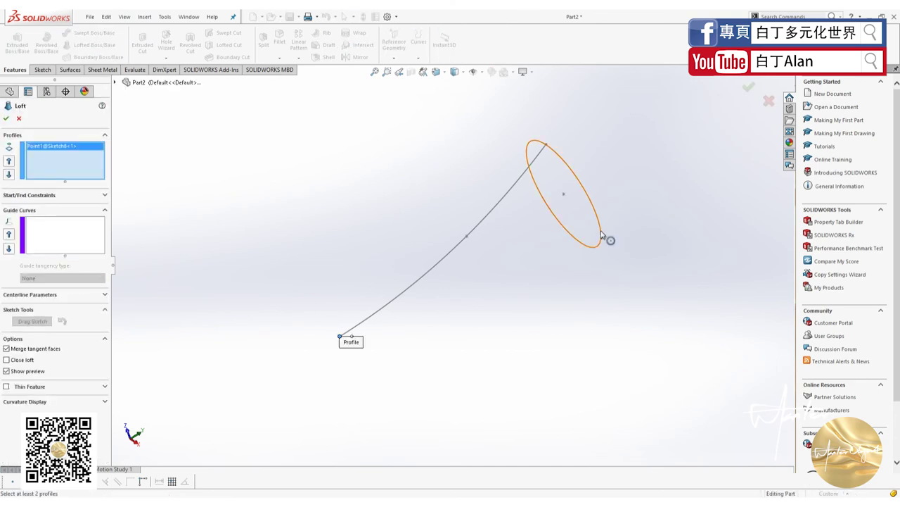
left_click(602, 233)
left_click(74, 240)
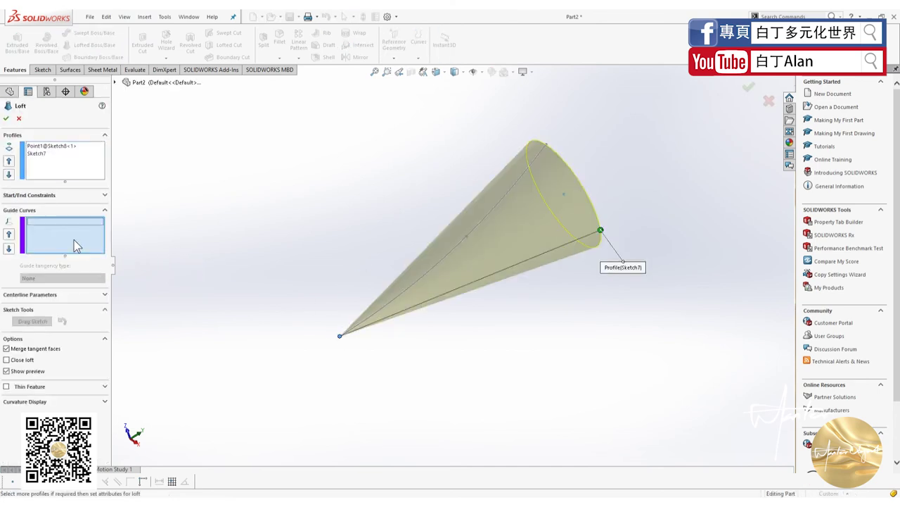
middle_click_drag(450, 252, 535, 245)
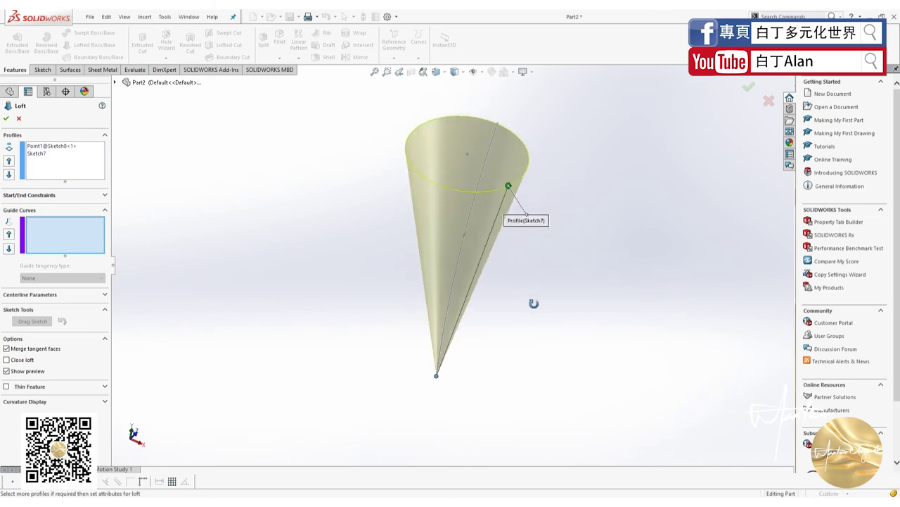
left_click(463, 238)
Inspect the curved horn preview from several angles and accept it as Loft2
middle_click_drag(471, 246, 499, 240)
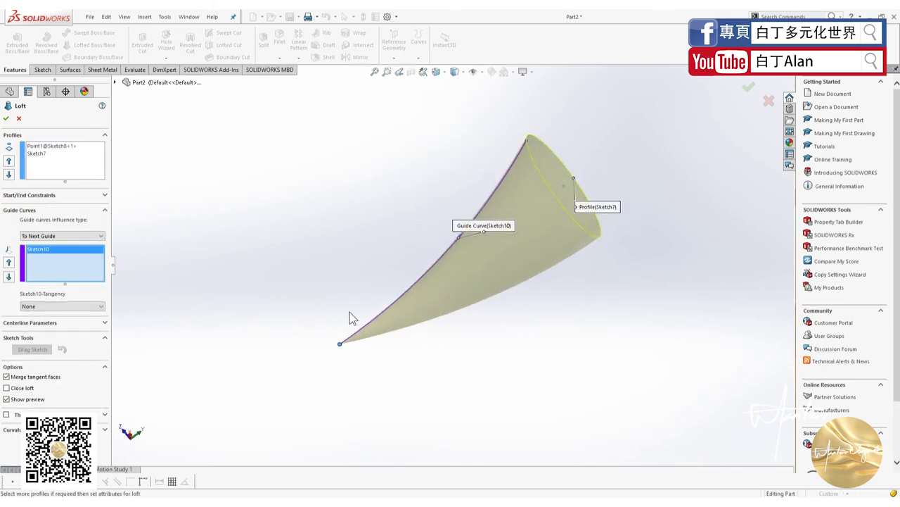
mouse_move(544, 193)
middle_mouse_down()
mouse_move(518, 203)
mouse_move(519, 288)
mouse_move(503, 258)
mouse_move(407, 339)
middle_mouse_up()
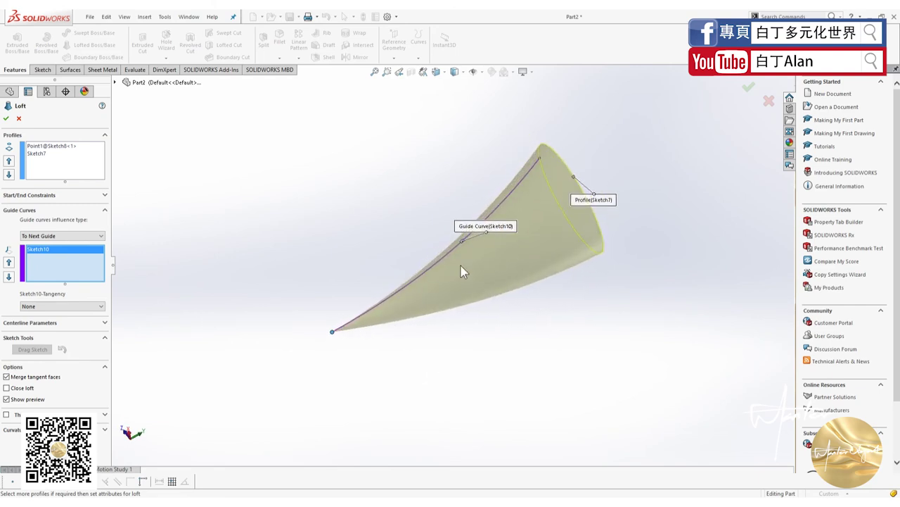
mouse_move(462, 272)
middle_mouse_down()
mouse_move(523, 281)
mouse_move(553, 338)
mouse_move(551, 232)
middle_mouse_up()
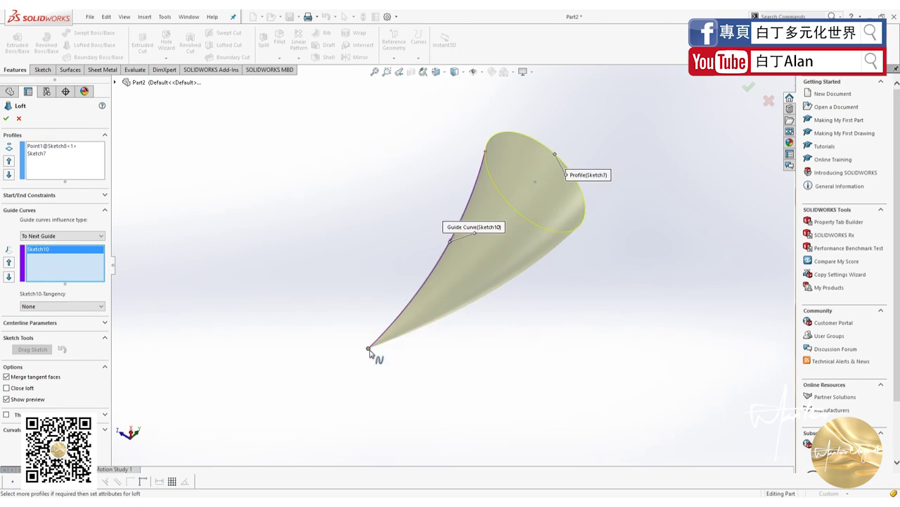
middle_click_drag(480, 221, 498, 260)
mouse_move(432, 269)
middle_mouse_down()
mouse_move(520, 255)
mouse_move(466, 323)
mouse_move(454, 302)
middle_mouse_up()
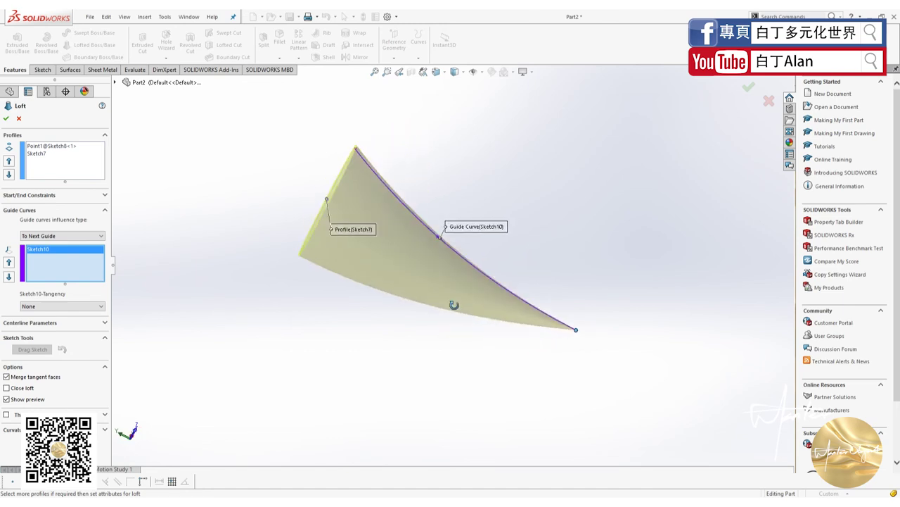
left_click(6, 119)
mouse_move(428, 306)
middle_mouse_down()
mouse_move(502, 368)
mouse_move(463, 340)
mouse_move(519, 362)
mouse_move(533, 305)
middle_mouse_up()
Toggle visibility of Plane4, Plane3 and the Right Plane to check their positions
scroll(395, 264, "down", 2)
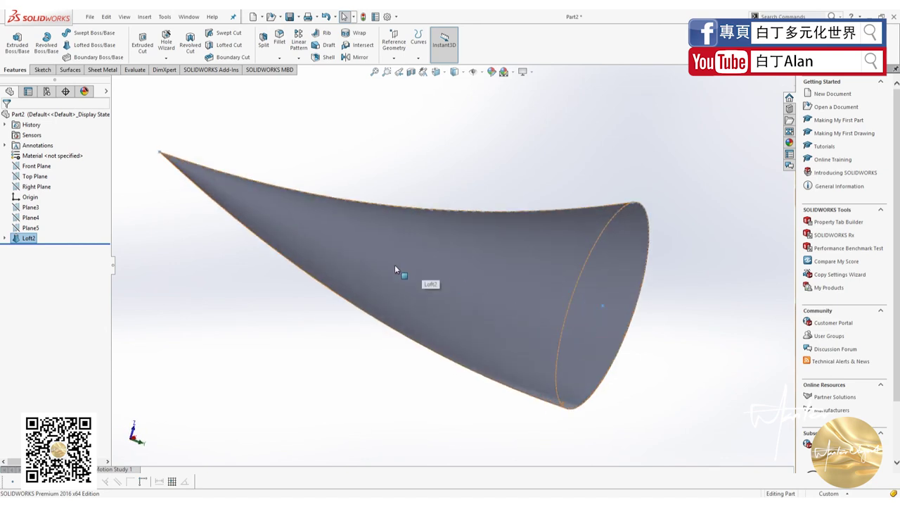
mouse_move(395, 265)
middle_mouse_down()
mouse_move(472, 372)
mouse_move(415, 366)
mouse_move(302, 257)
mouse_move(274, 326)
middle_mouse_up()
left_click(23, 218)
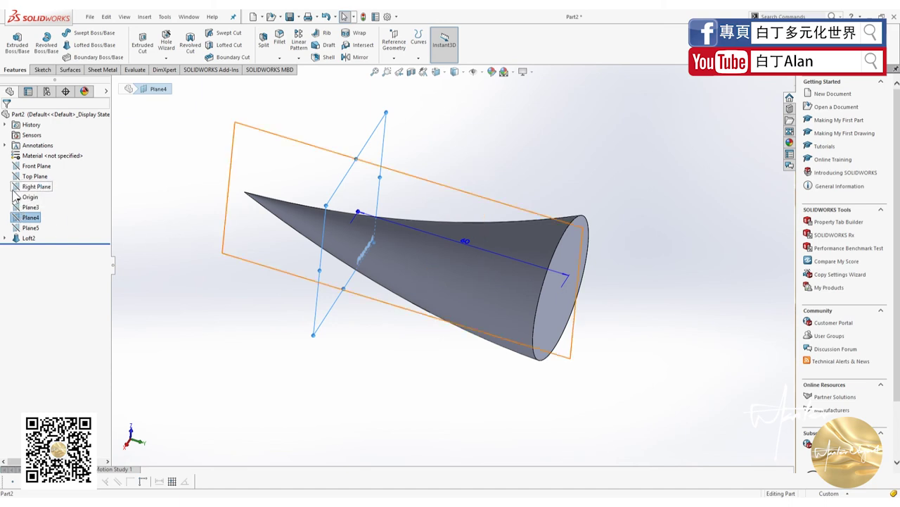
left_click(28, 205)
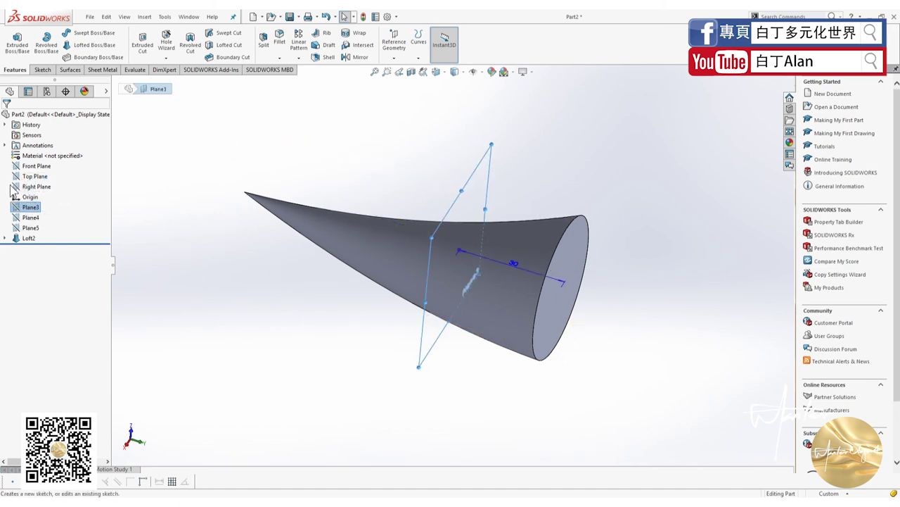
left_click(15, 187)
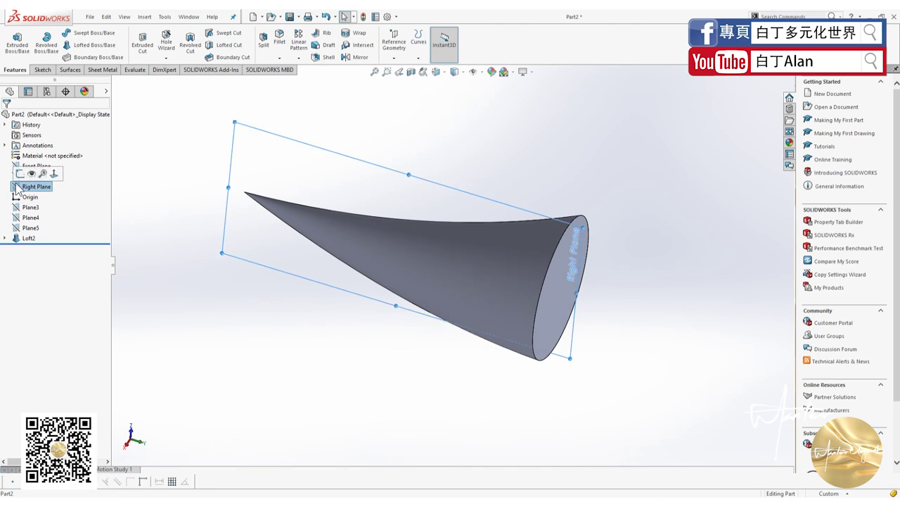
Create Plane6 offset 90 mm from the Right Plane
middle_click_drag(399, 257, 356, 293)
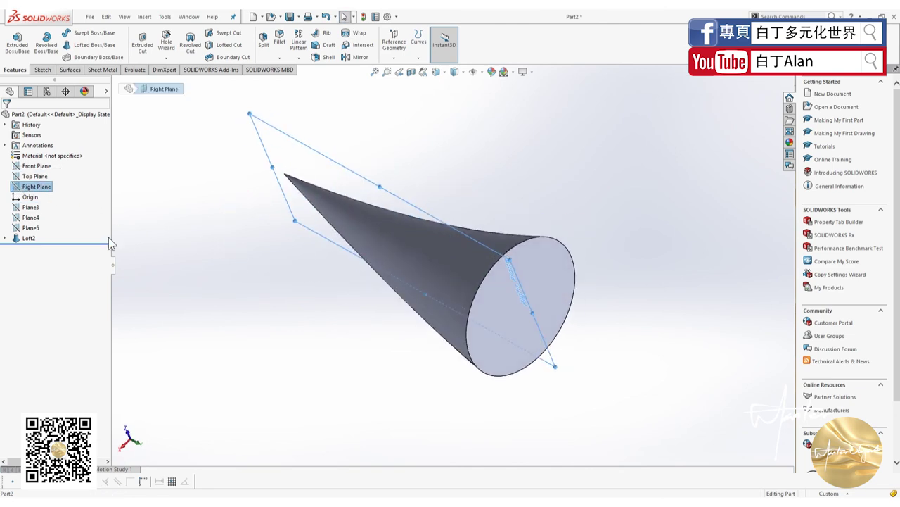
left_click(395, 59)
left_click(401, 69)
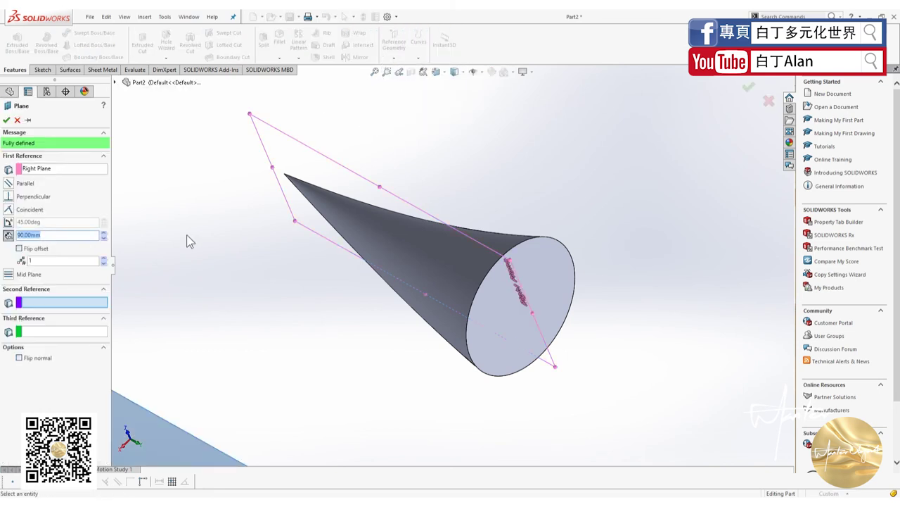
left_click(6, 121)
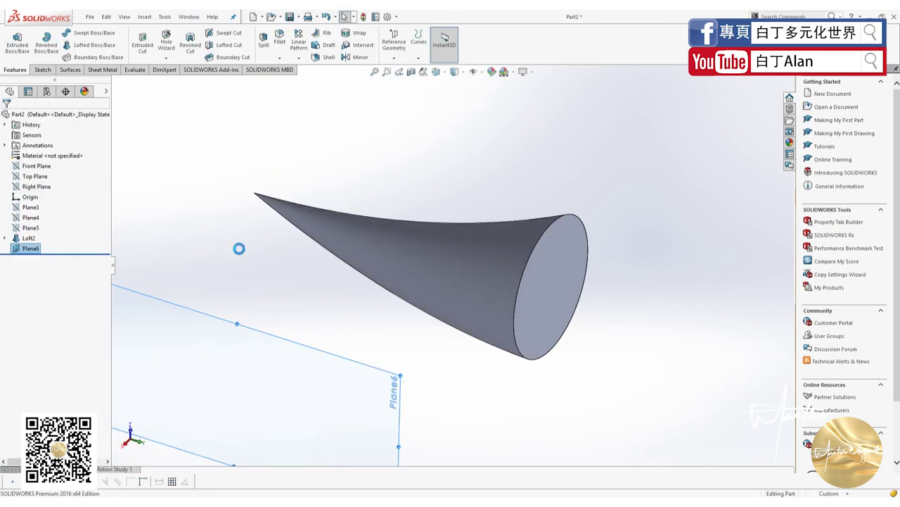
Sketch a circle on Plane6 and close it as Sketch11
left_click(42, 69)
left_click(14, 41)
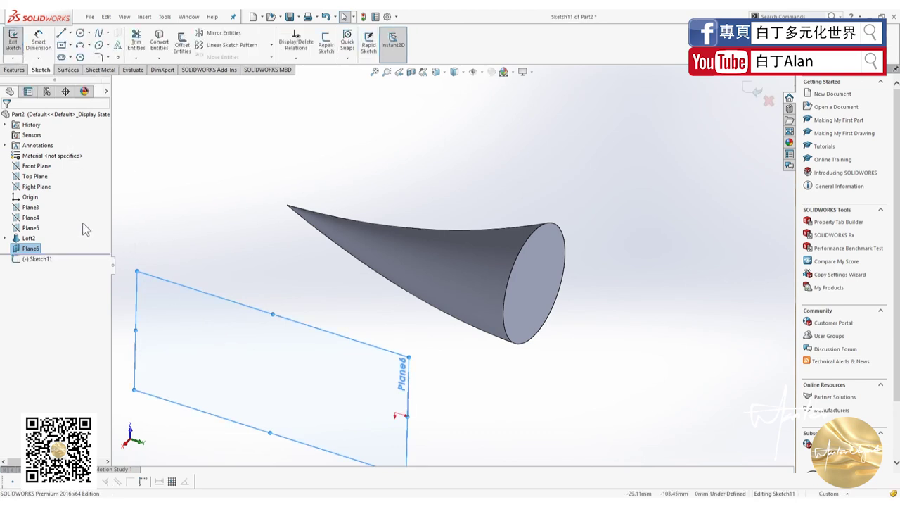
left_click(78, 35)
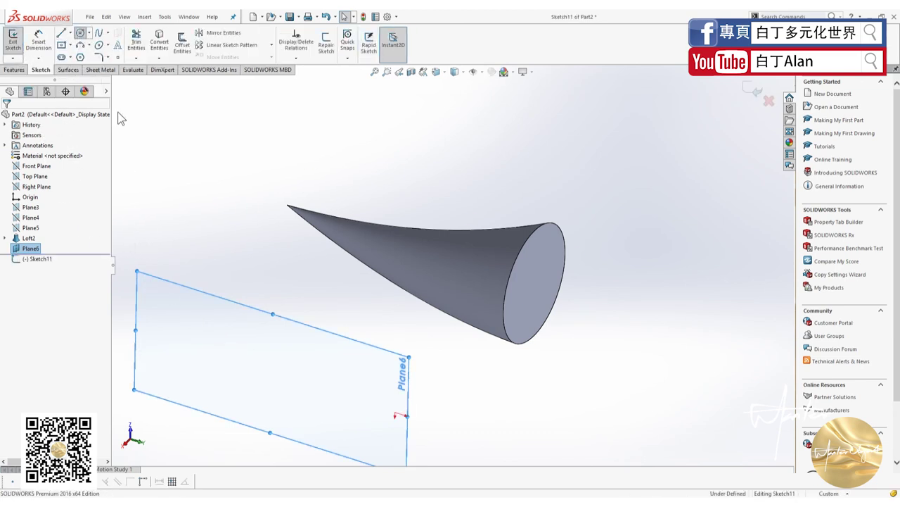
key("ctrl+8")
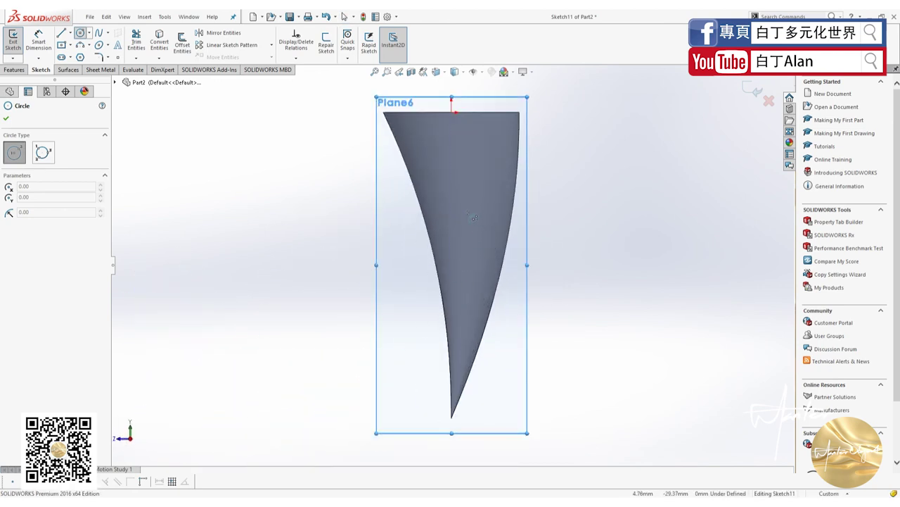
left_click(450, 210)
left_click(489, 222)
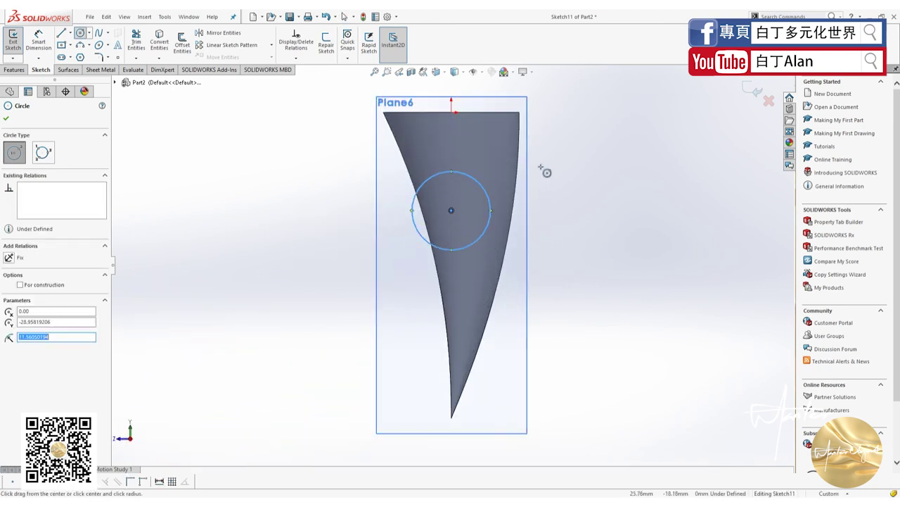
left_click(5, 118)
key("Escape")
left_click(753, 97)
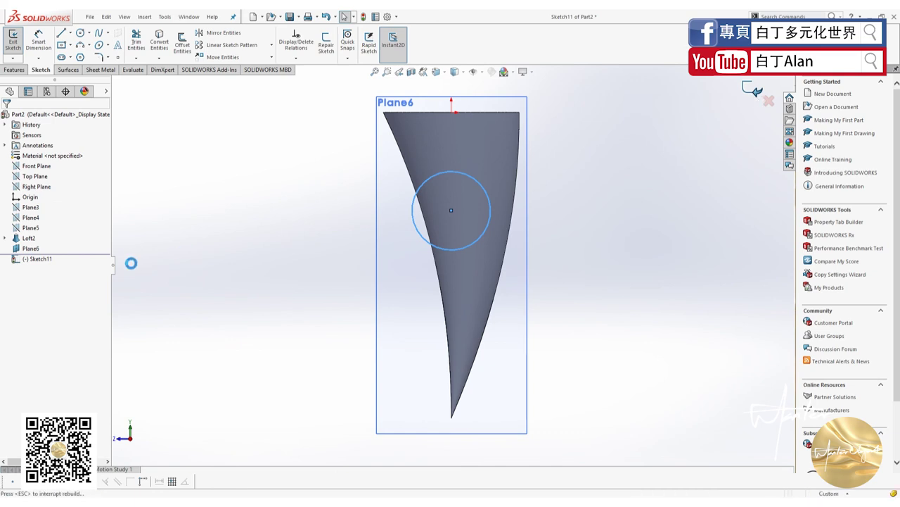
Draw a centre rectangle on the Right Plane over the horn's wide end as Sketch12
left_click(42, 186)
left_click(62, 44)
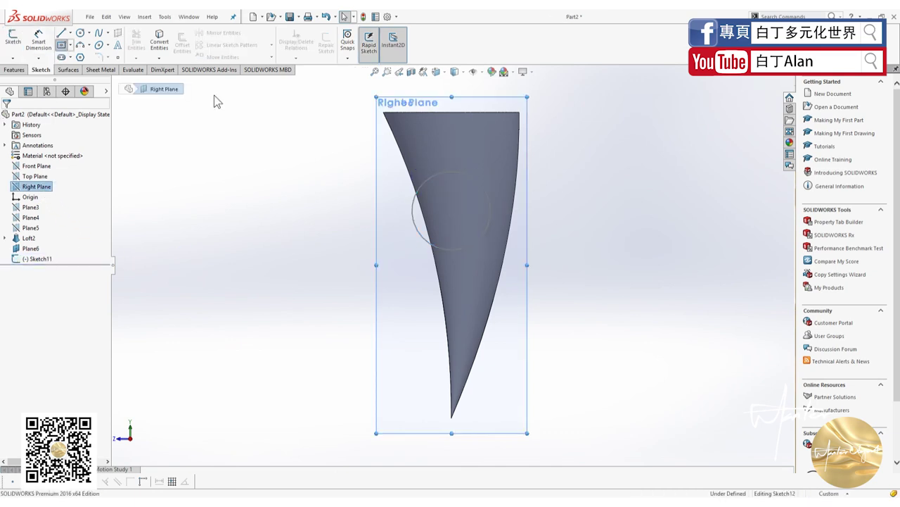
left_click(408, 174)
left_click(396, 173)
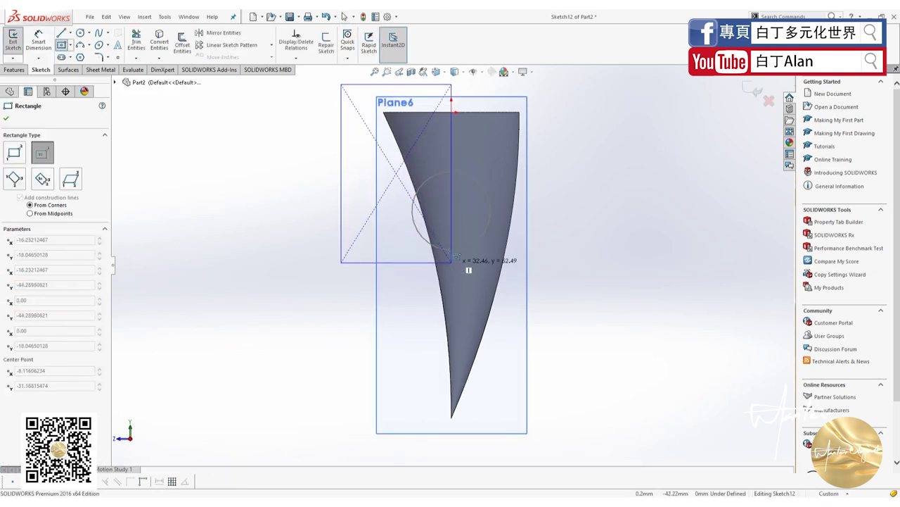
left_click(436, 218)
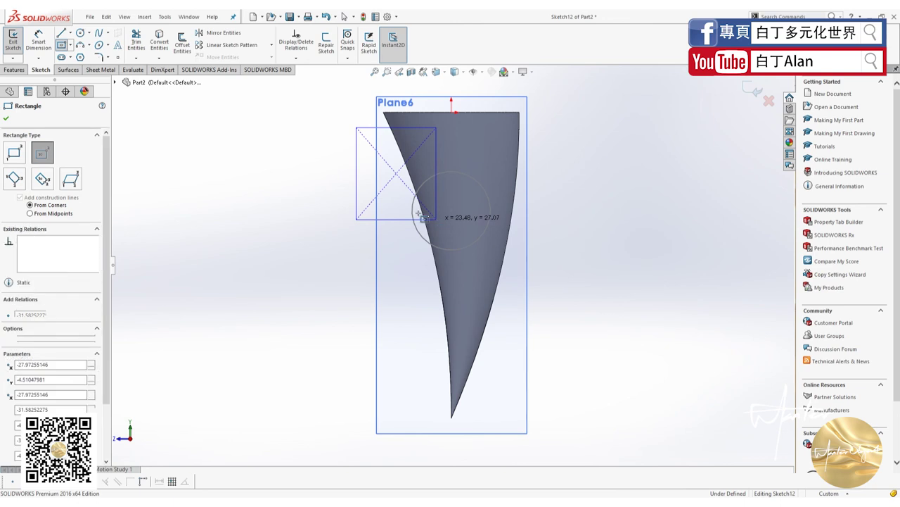
left_click(6, 120)
middle_click_drag(451, 230, 550, 125)
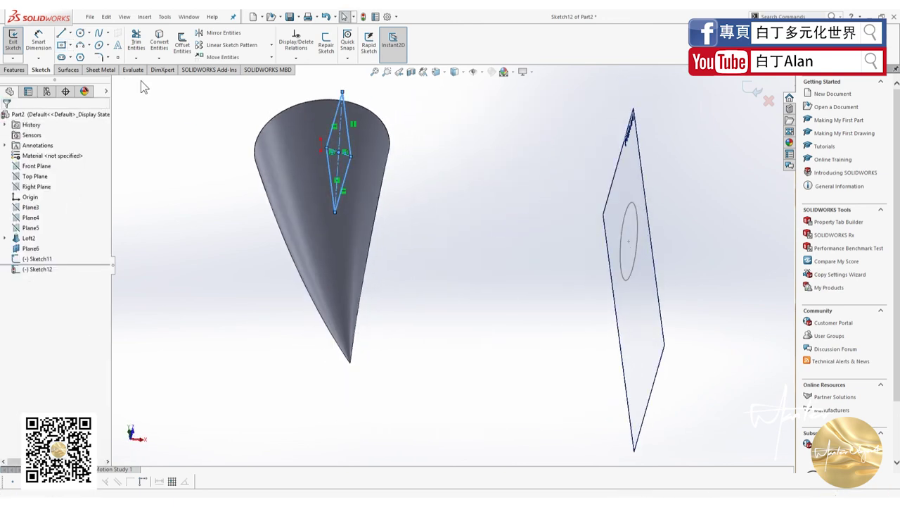
left_click(15, 69)
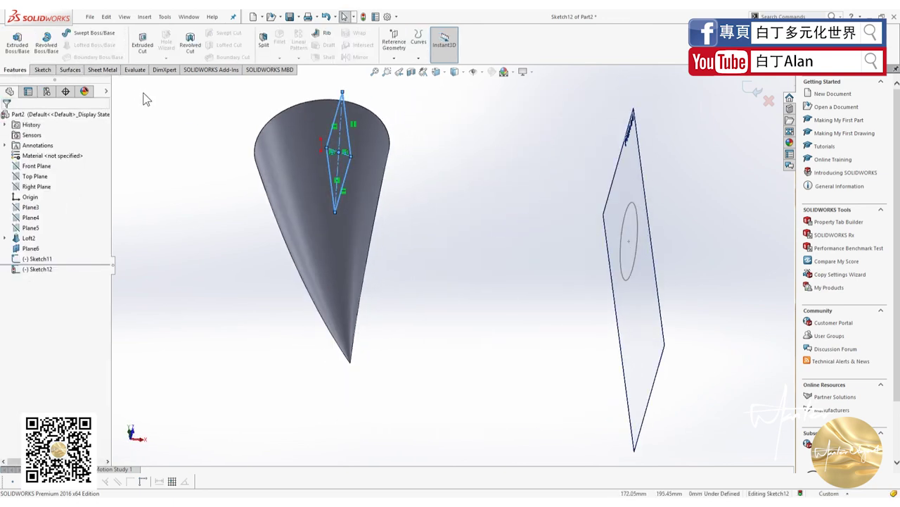
left_click(186, 123)
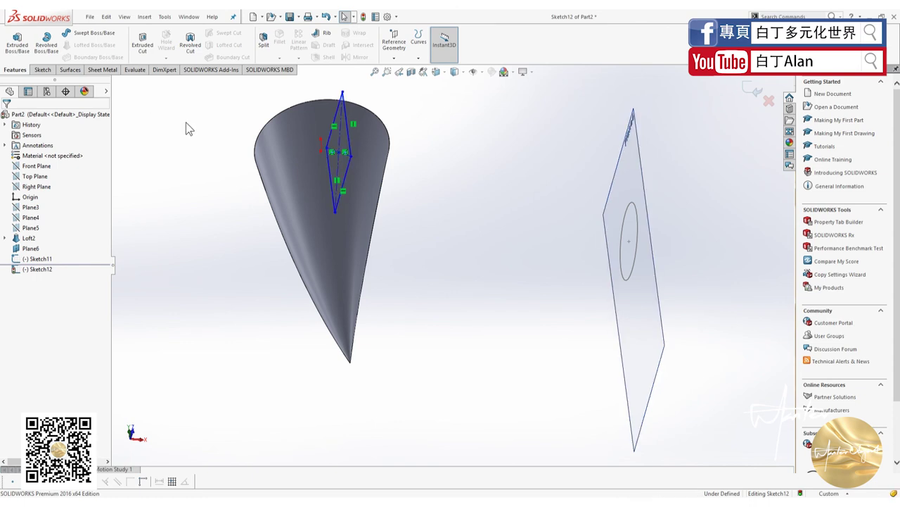
left_click(751, 92)
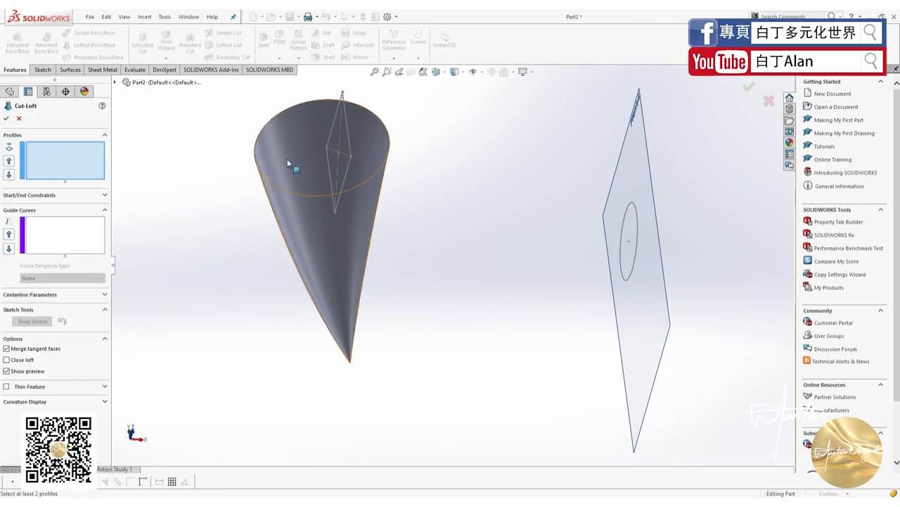
Loft-cut from the Sketch12 rectangle to the Sketch11 circle, creating Cut-Loft1
left_click(352, 147)
left_click(361, 164)
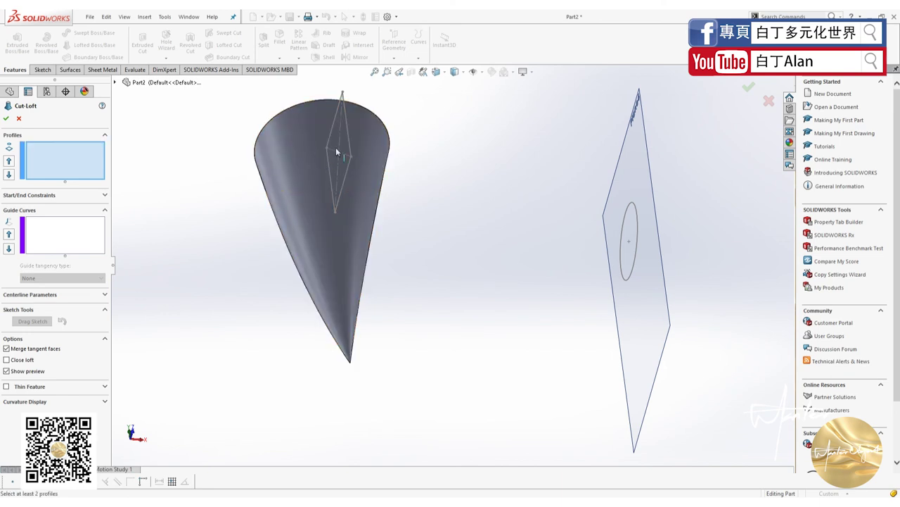
left_click(348, 140)
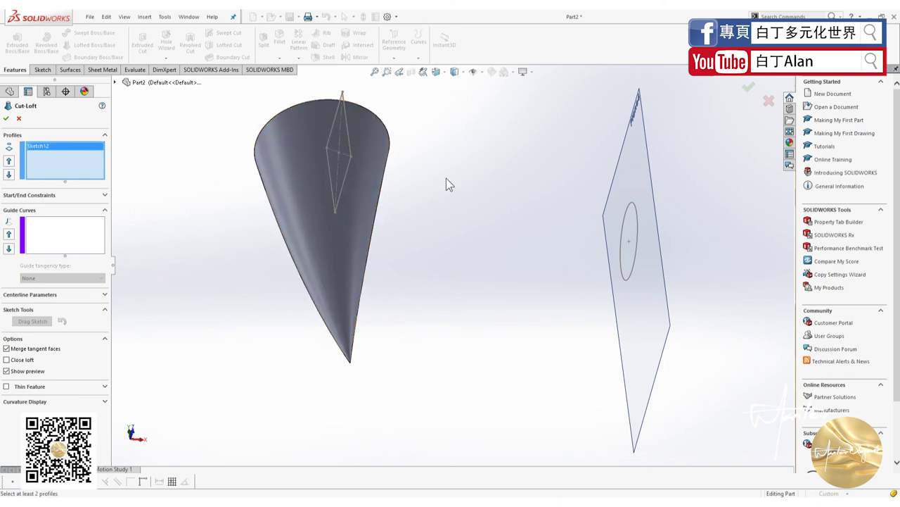
left_click(639, 221)
middle_click_drag(639, 221, 534, 213)
left_click(6, 119)
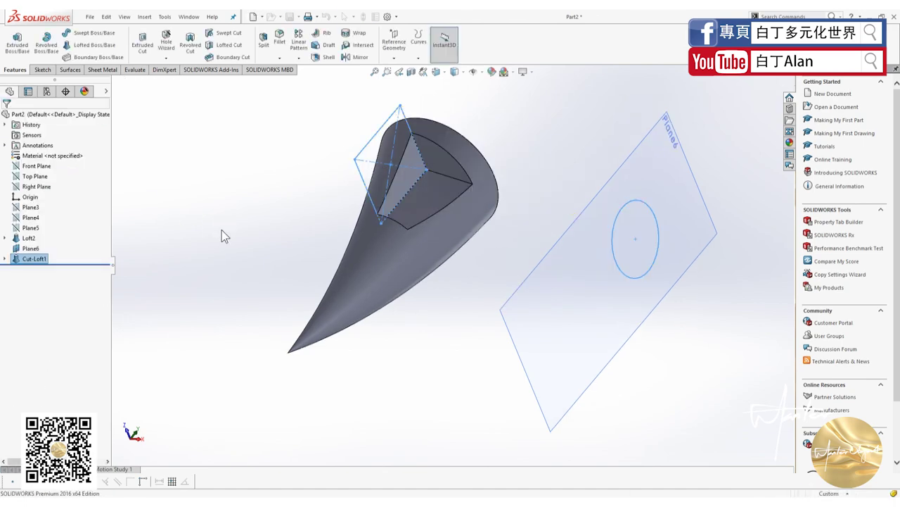
mouse_move(313, 239)
middle_mouse_down()
mouse_move(338, 186)
mouse_move(454, 244)
middle_mouse_up()
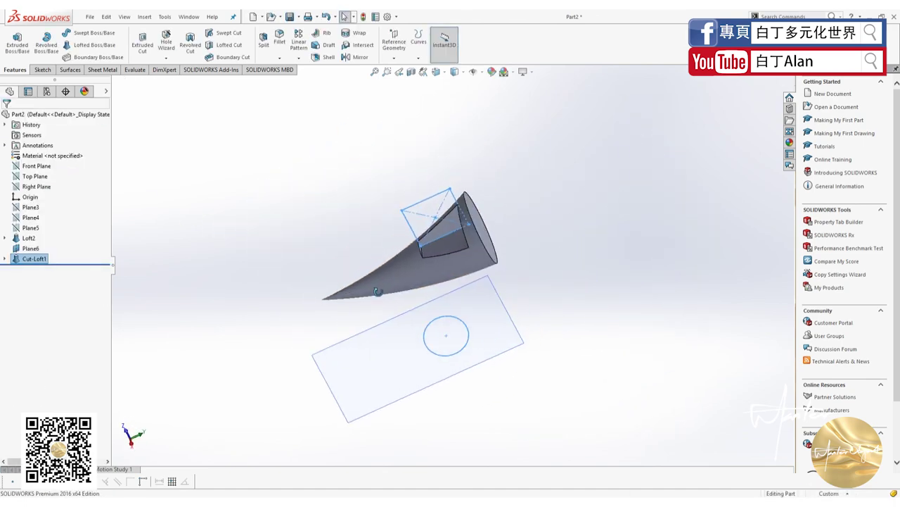
scroll(455, 244, "down", 5)
middle_click_drag(460, 208, 326, 291)
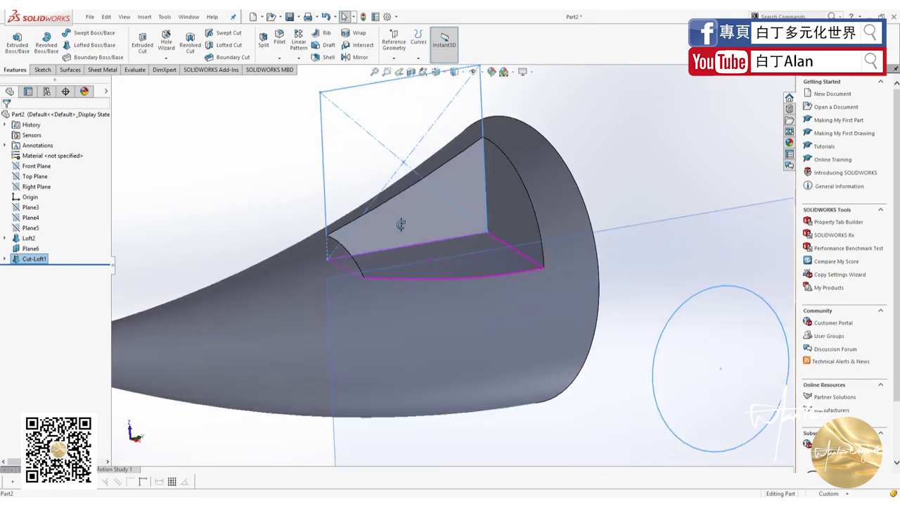
middle_click_drag(345, 262, 526, 245)
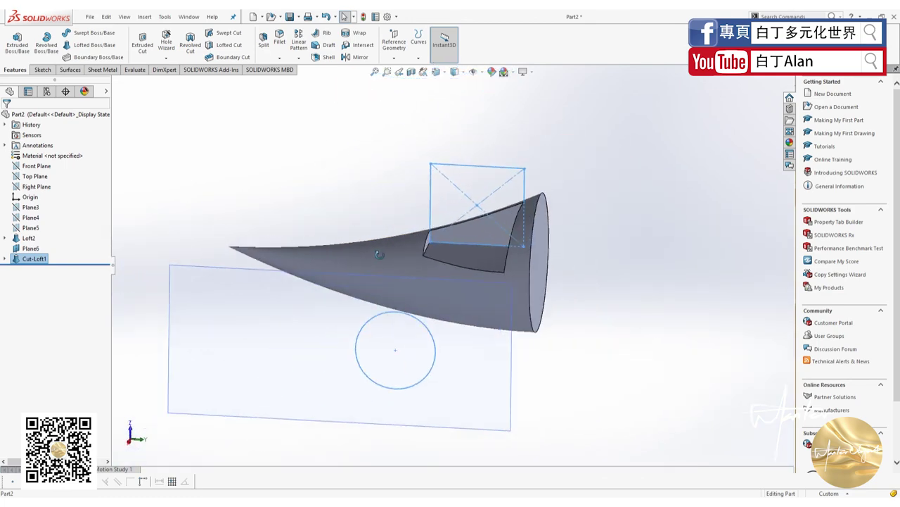
middle_click_drag(466, 276, 482, 255)
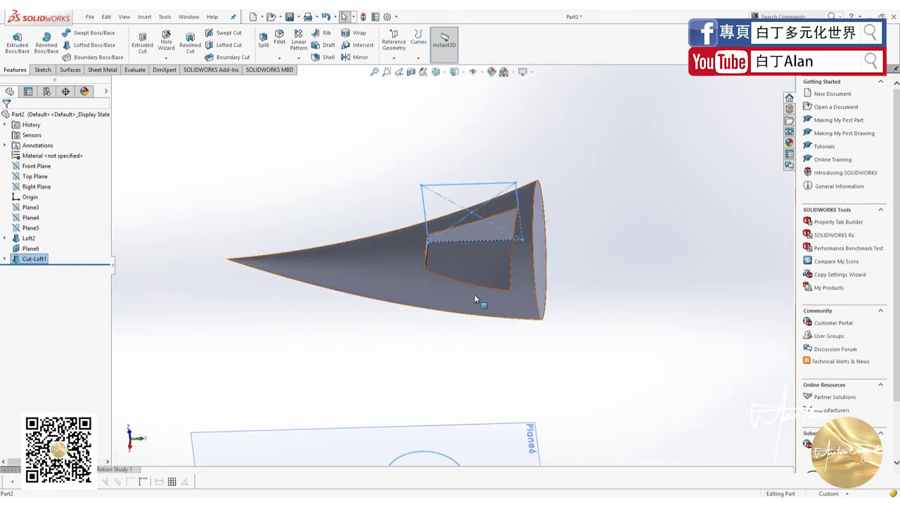
mouse_move(436, 285)
middle_mouse_down()
mouse_move(483, 315)
mouse_move(474, 285)
mouse_move(419, 266)
mouse_move(465, 272)
mouse_move(465, 305)
middle_mouse_up()
scroll(463, 287, "down", 3)
scroll(463, 287, "up", 3)
scroll(420, 272, "down", 2)
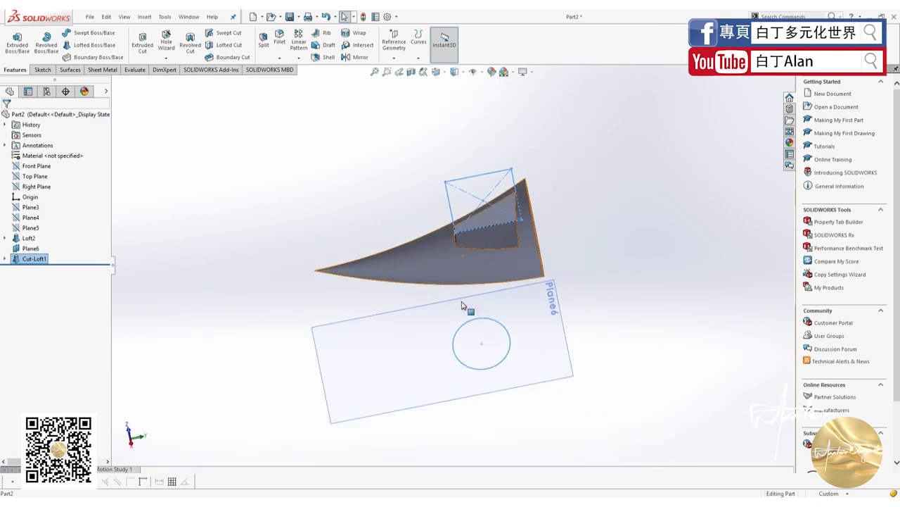